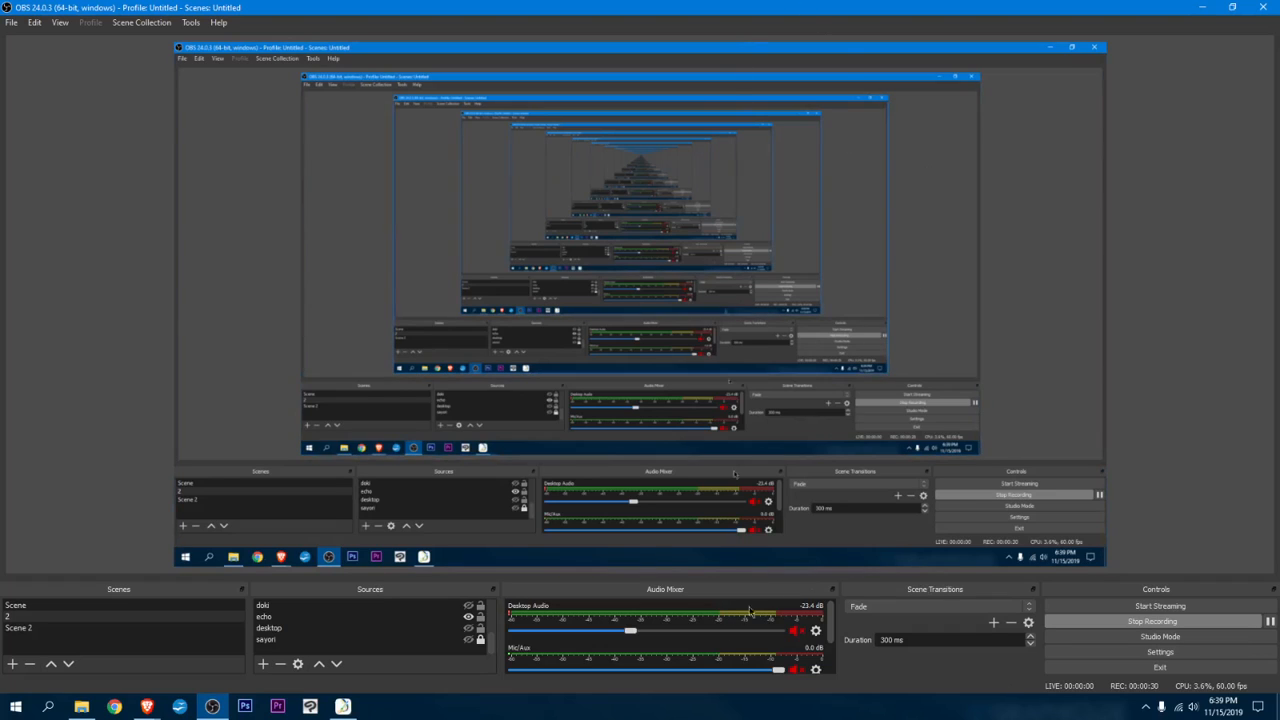
Minimize the recording software and show the OS systems folder's files as large thumbnails.
scroll(713, 638, down, 2)
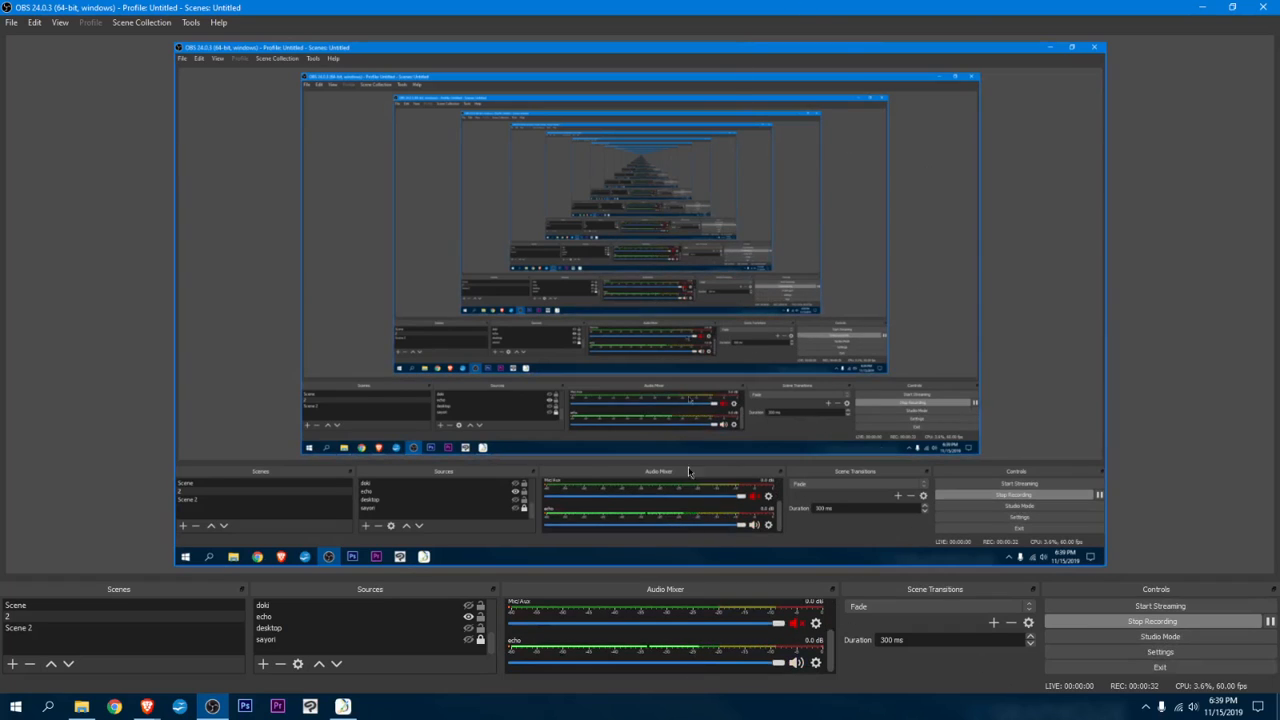
click(1202, 8)
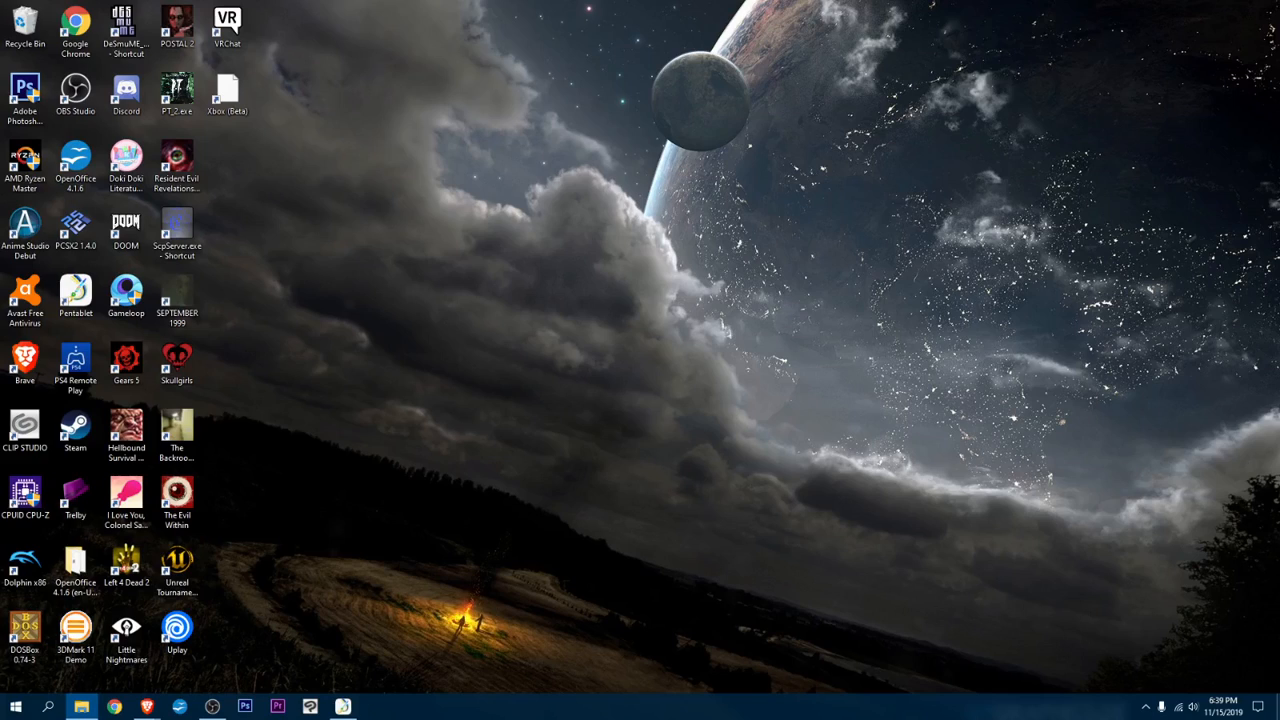
drag(0, 270, 958, 120)
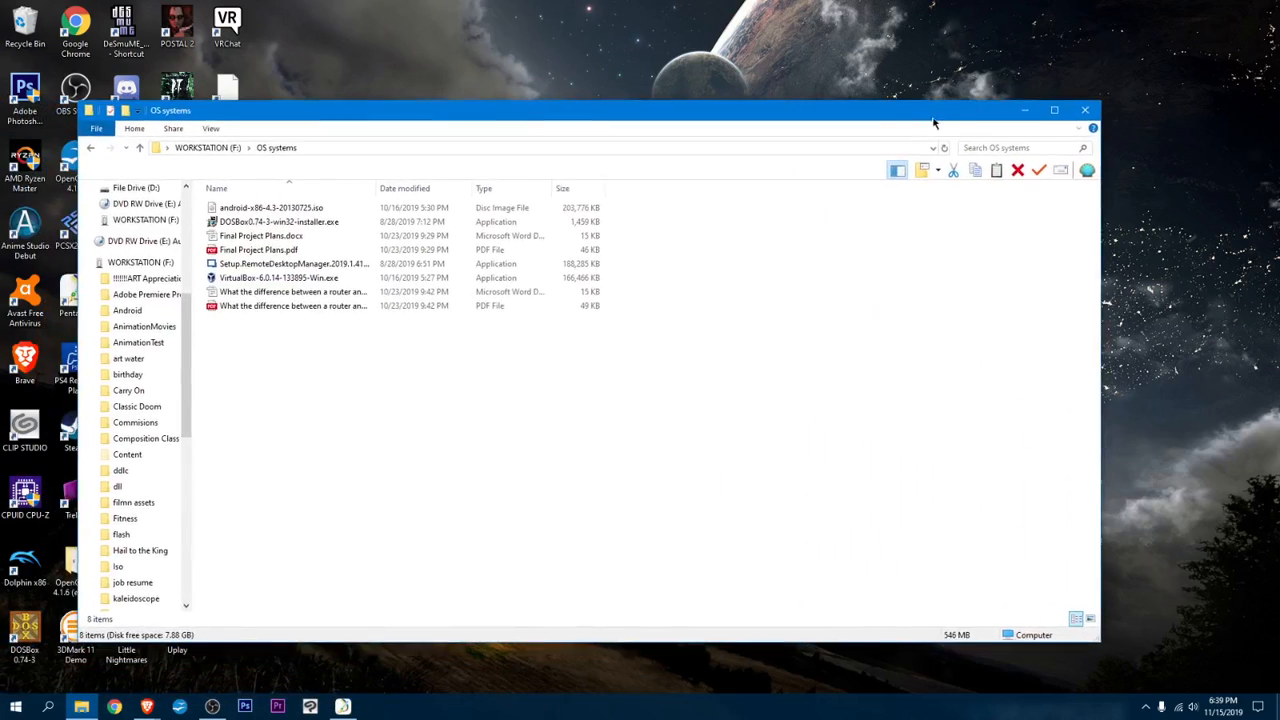
click(1118, 618)
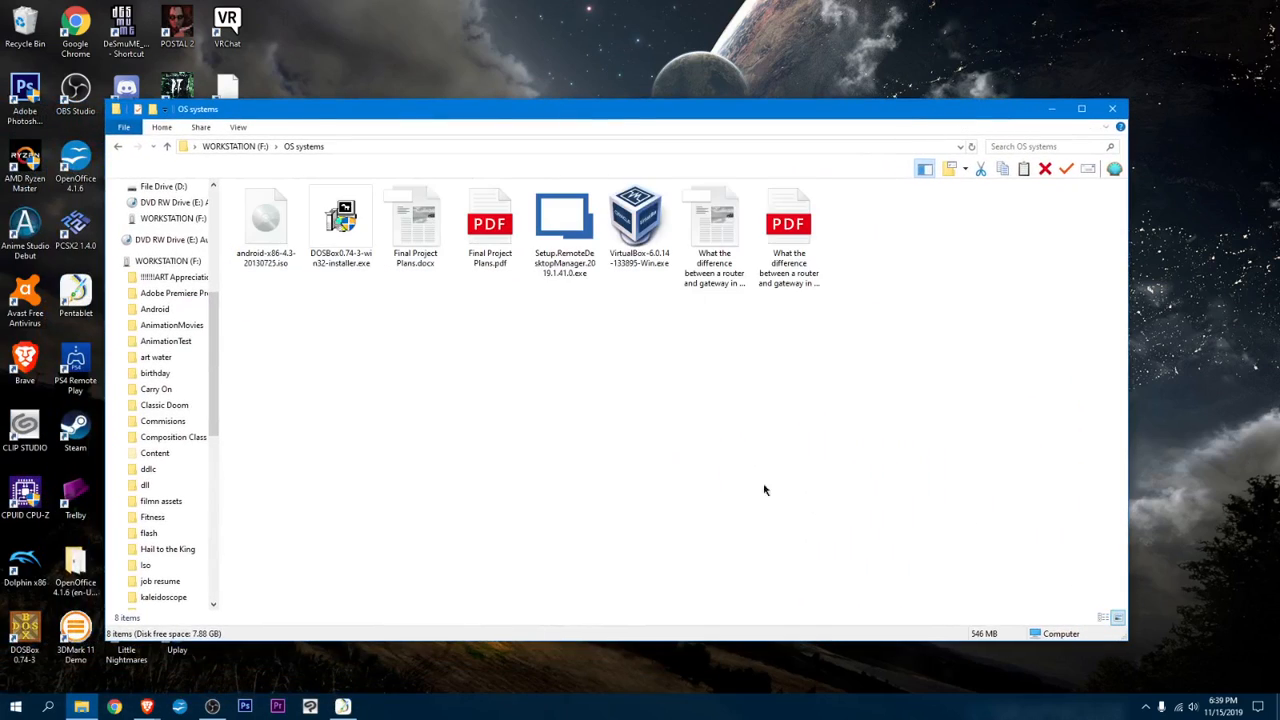
Point out the android-x86-4.3-20130725.iso and VirtualBox-6.0.14-133895-Win.exe files by selecting both, and clear the selection.
click(655, 230)
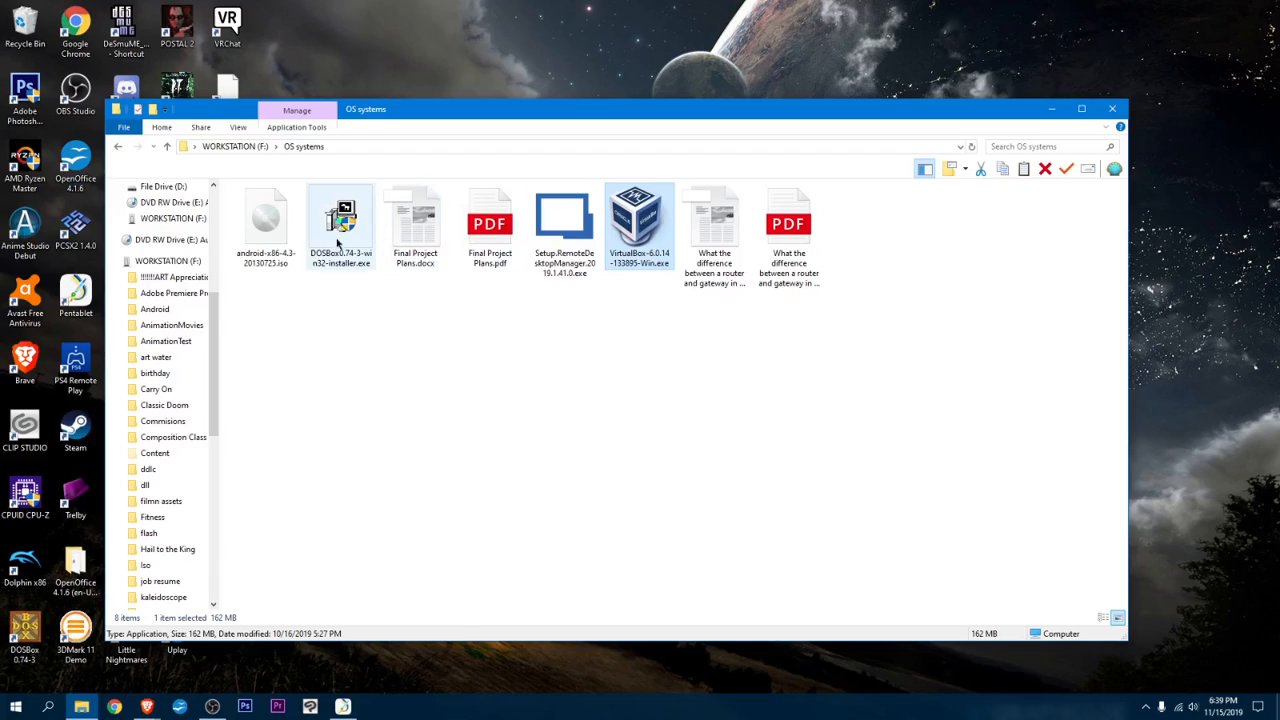
shift+click(276, 236)
click(448, 410)
click(283, 240)
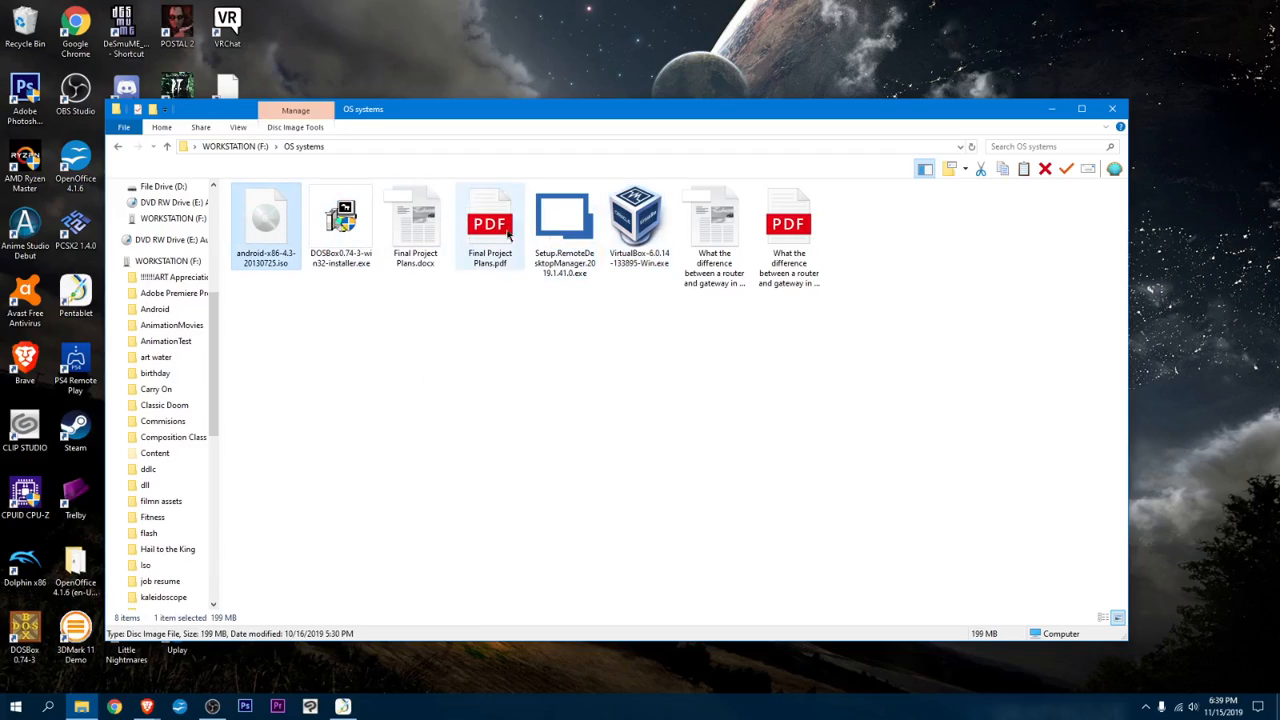
ctrl+click(640, 228)
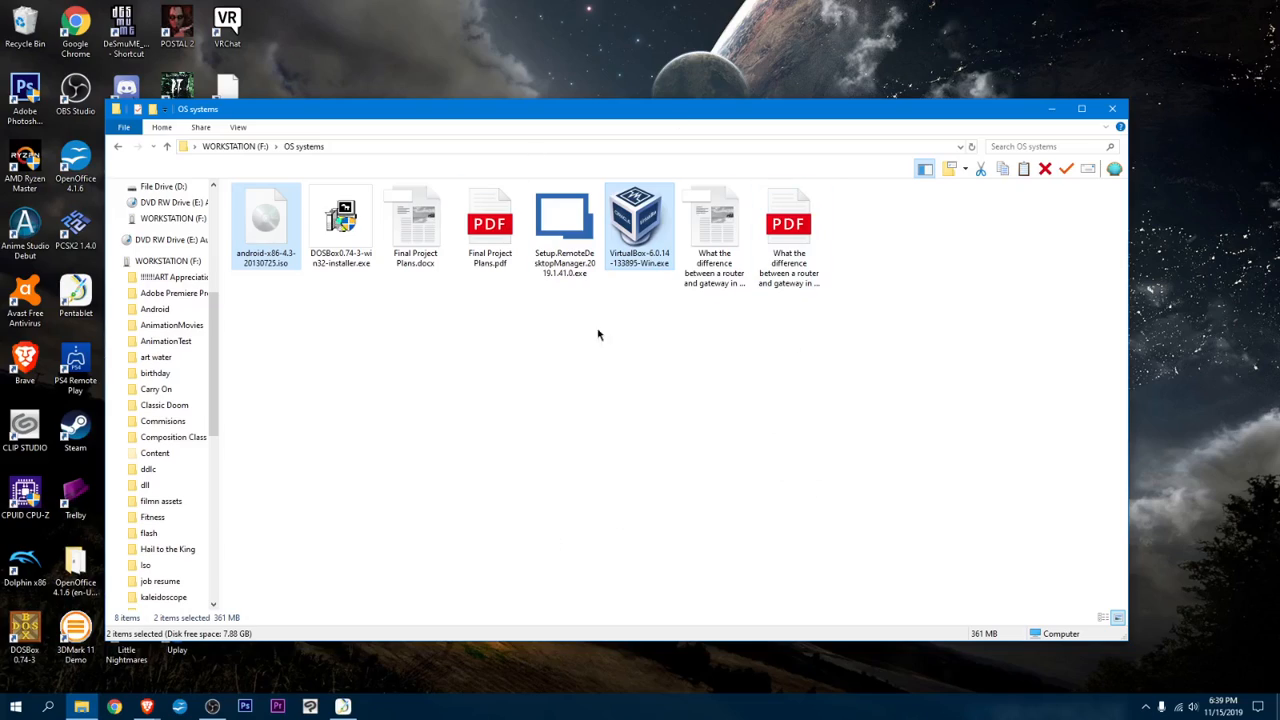
click(650, 318)
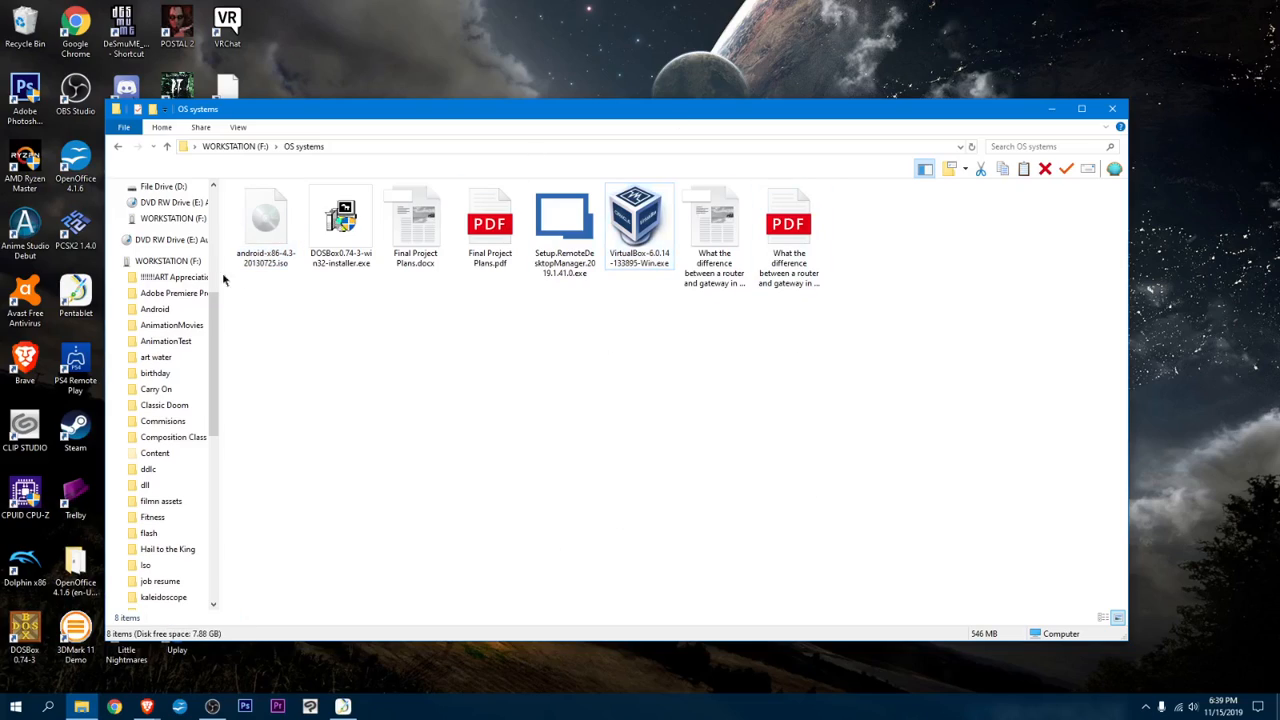
Run VirtualBox-6.0.14-133895-Win.exe and accept the default features, install location and shortcut options.
click(668, 240)
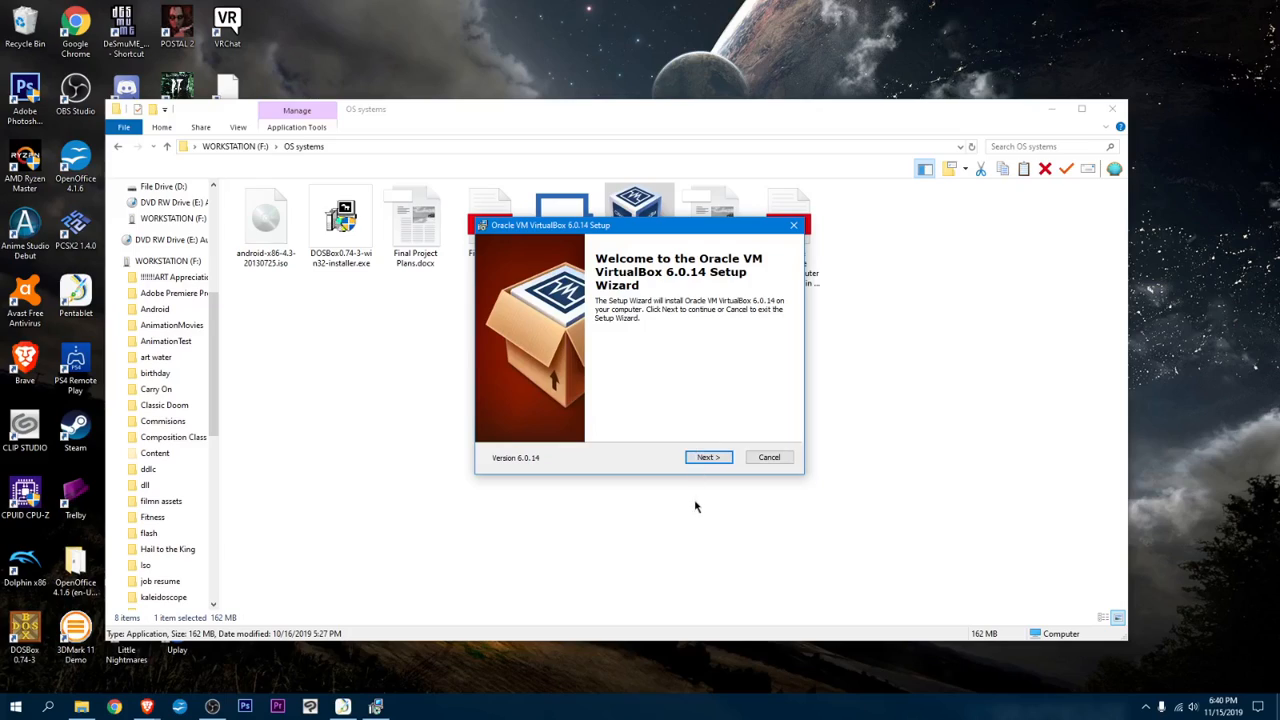
click(706, 459)
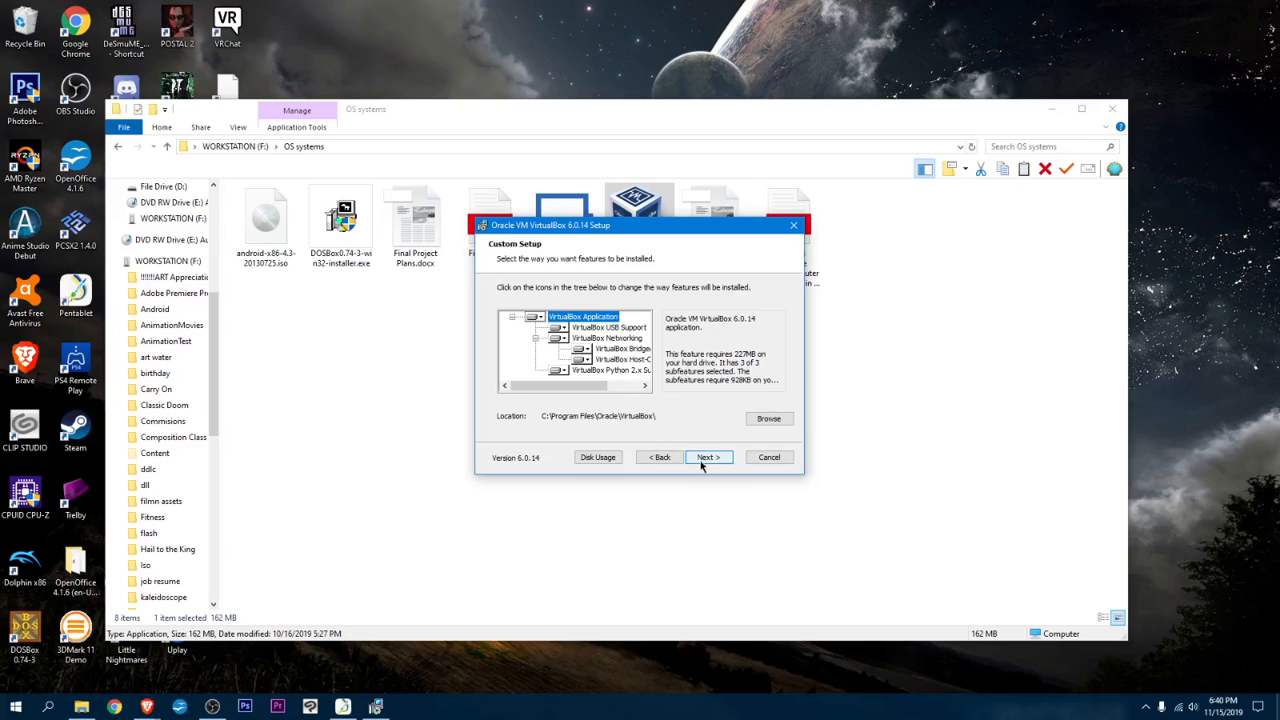
click(693, 460)
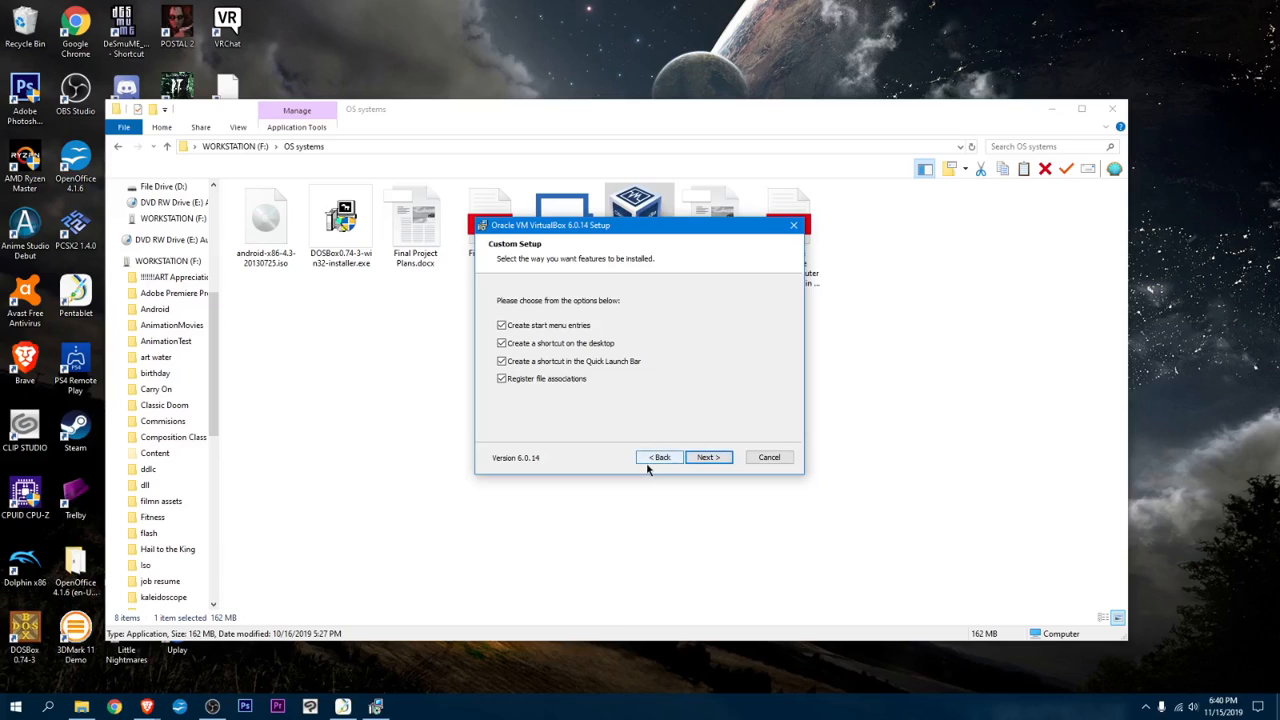
click(709, 459)
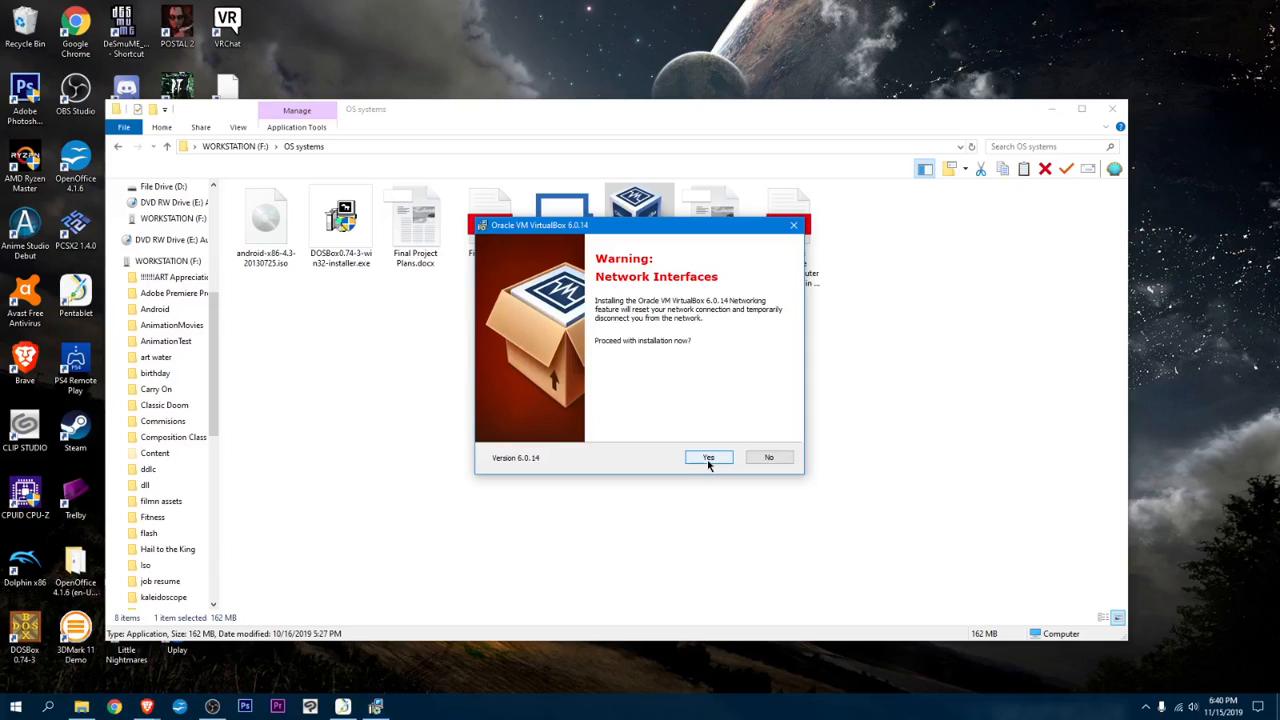
Accept the network interfaces reset, install VirtualBox 6.0.14, and finish the setup with VirtualBox set to start.
click(708, 464)
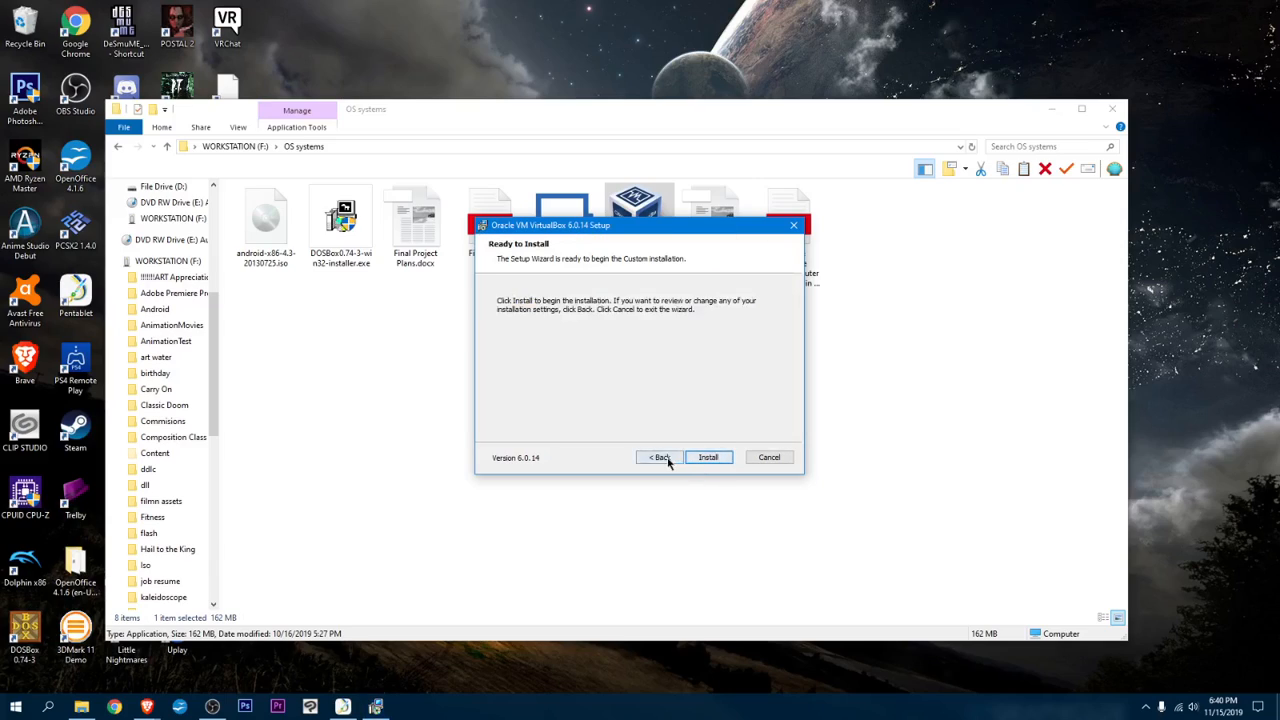
click(670, 462)
click(694, 459)
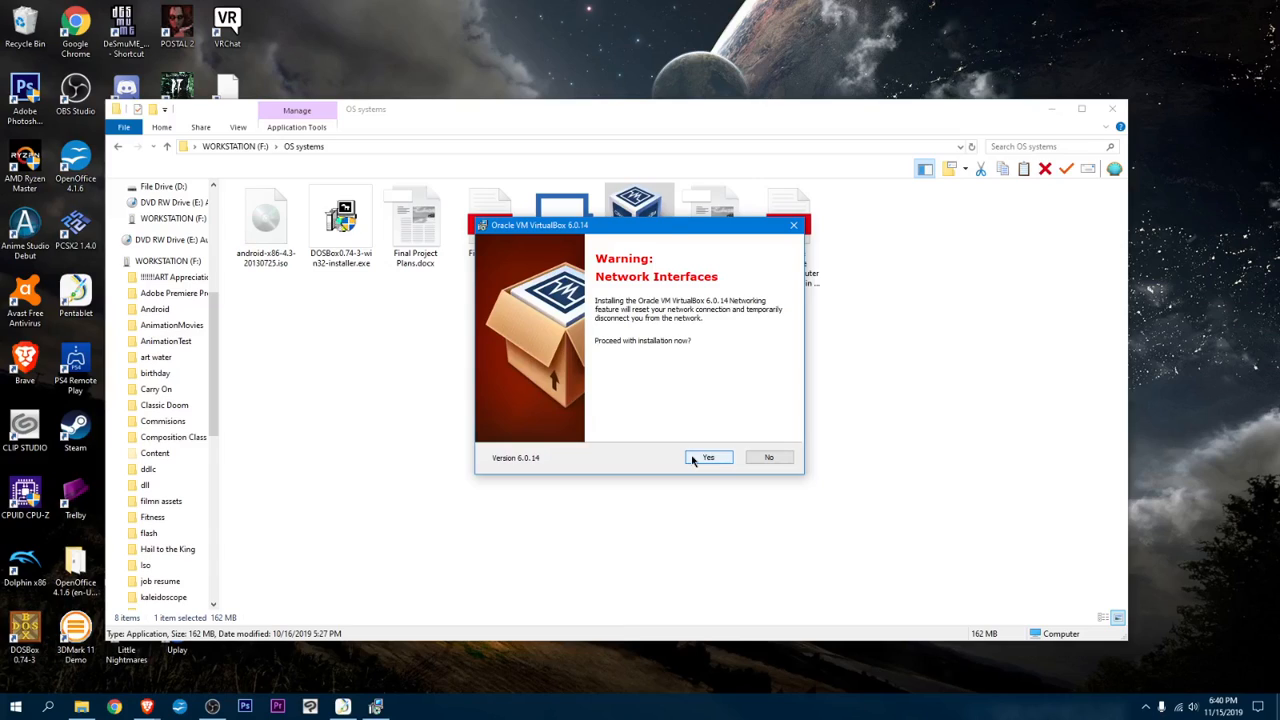
click(707, 457)
click(700, 457)
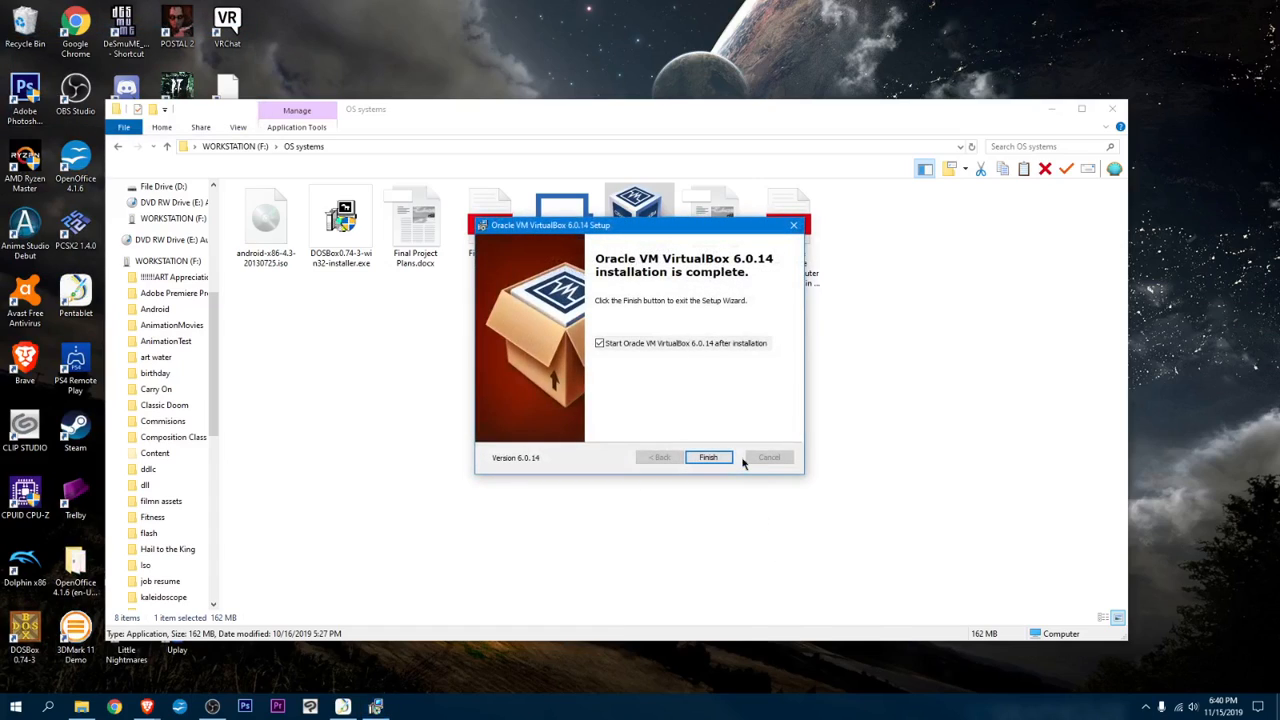
click(728, 459)
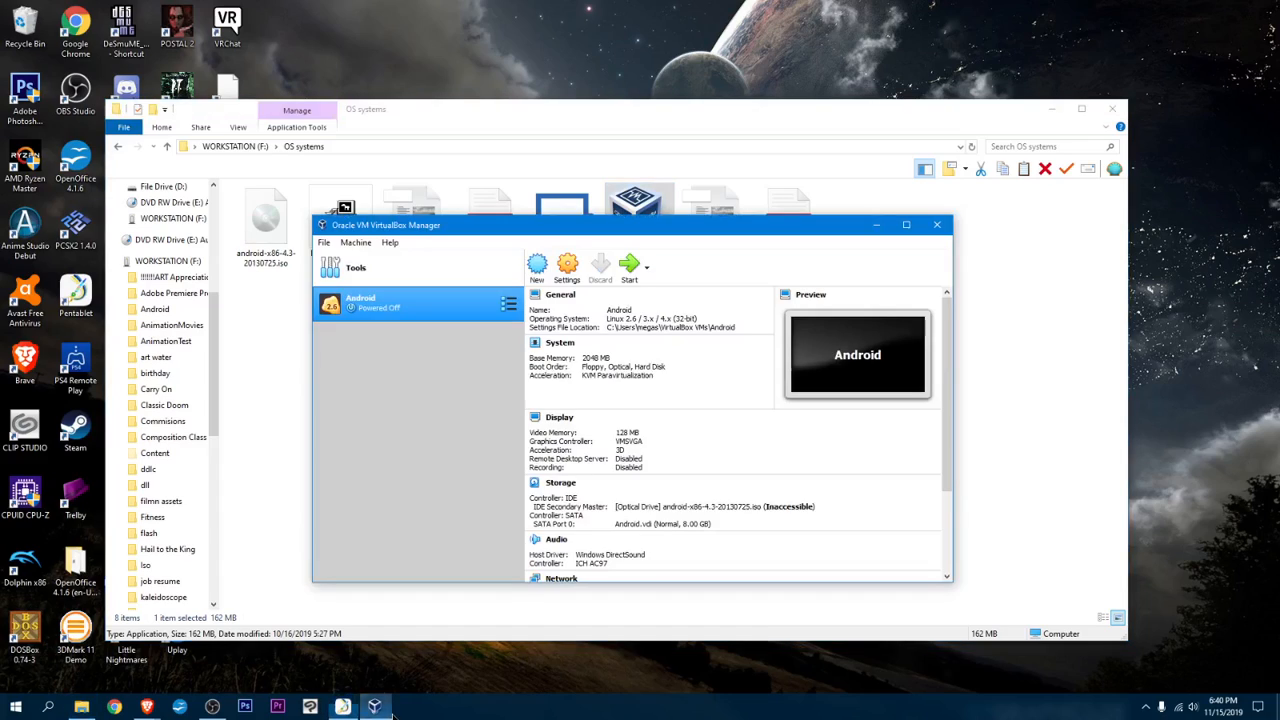
Remove the existing Android virtual machine and delete all its files.
right_click(477, 316)
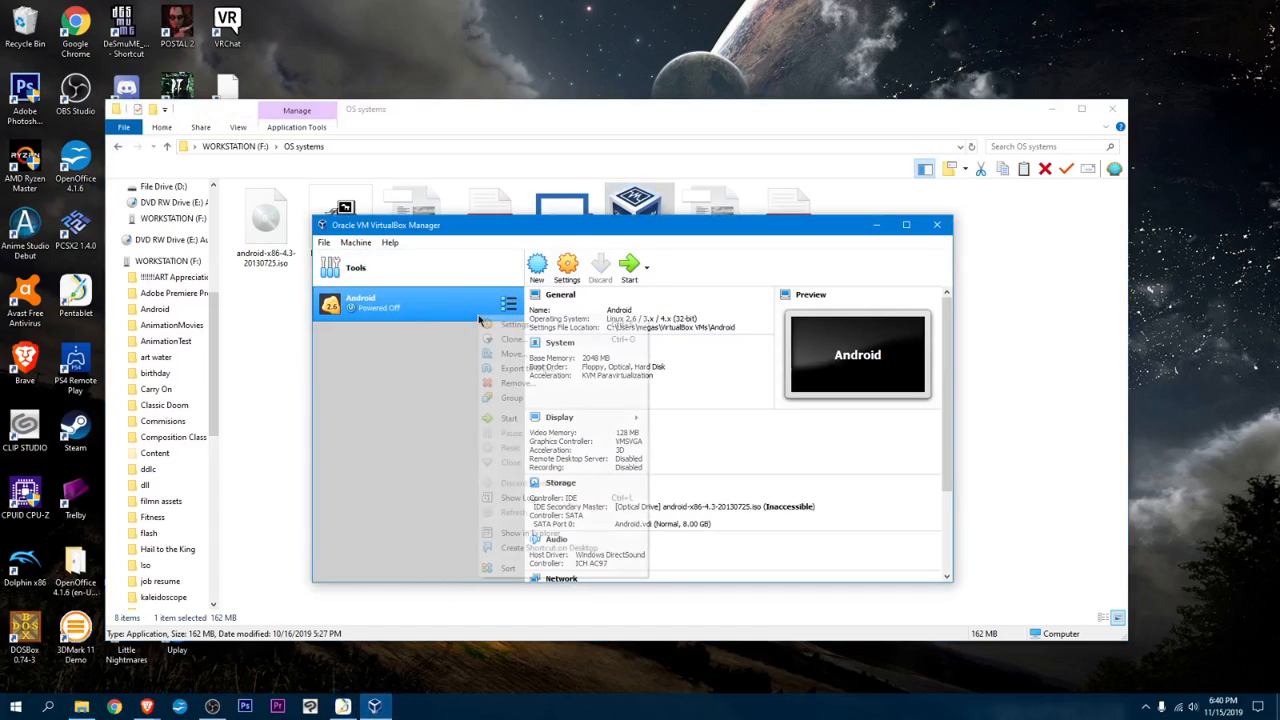
click(512, 383)
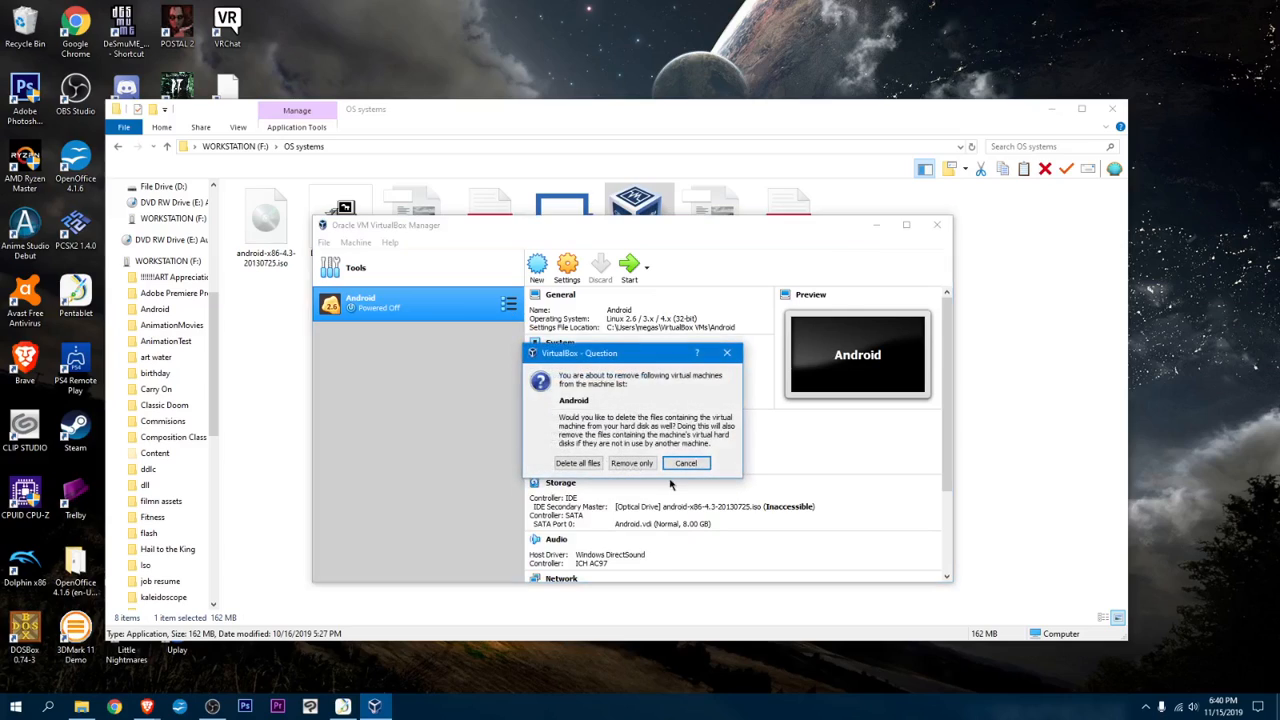
click(577, 463)
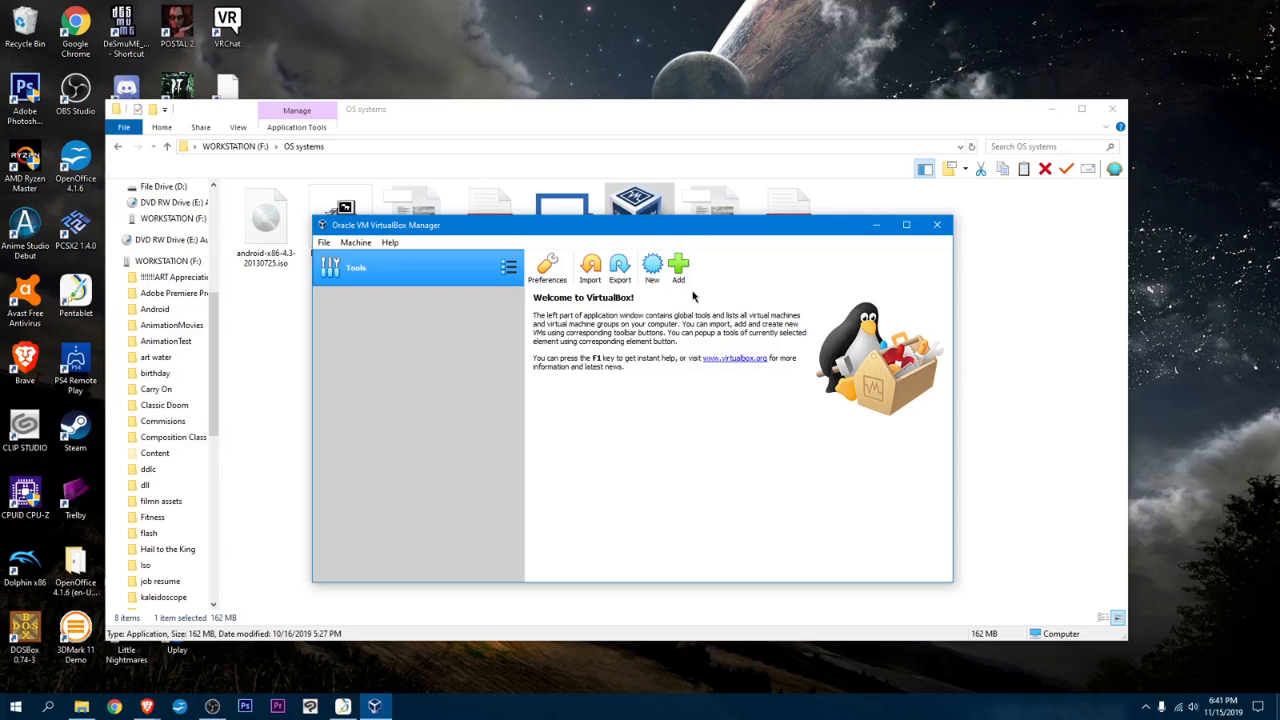
Start a new virtual machine named Android 4.2 with type Linux and version Linux 2.6 / 3.x / 4.x (32-bit).
click(661, 280)
drag(660, 292, 620, 232)
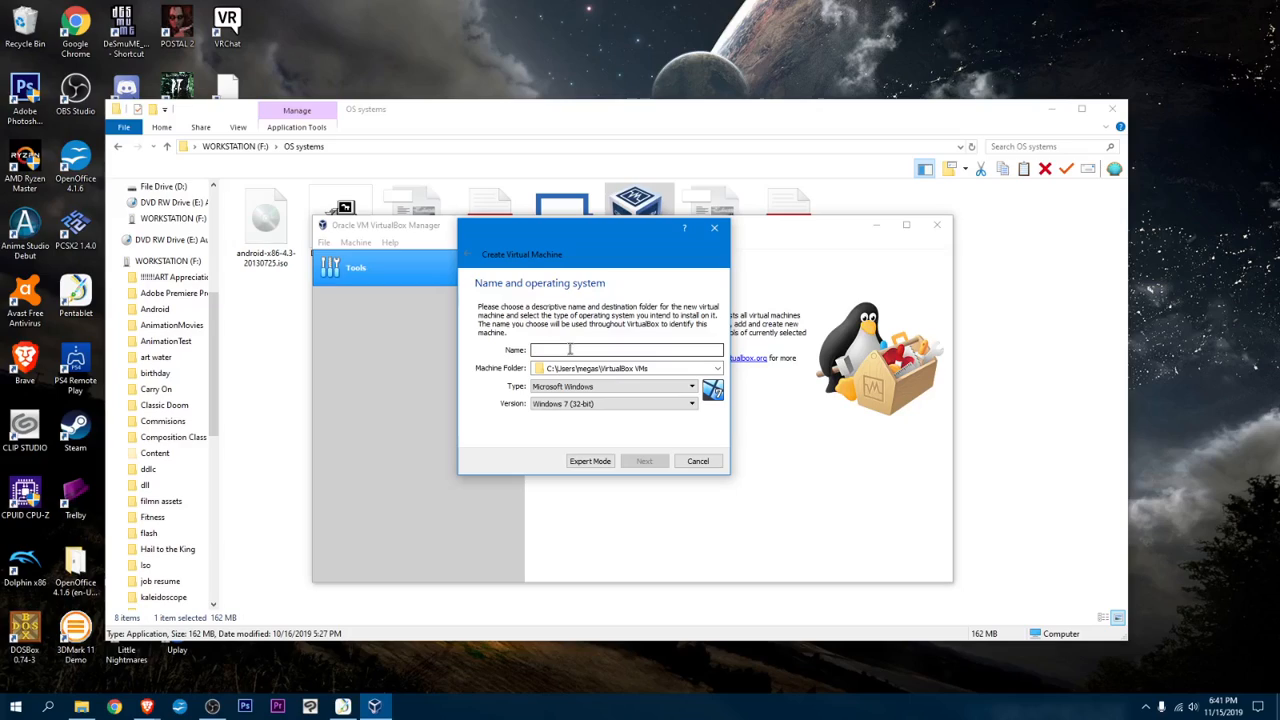
text(Android 4.2)
click(610, 387)
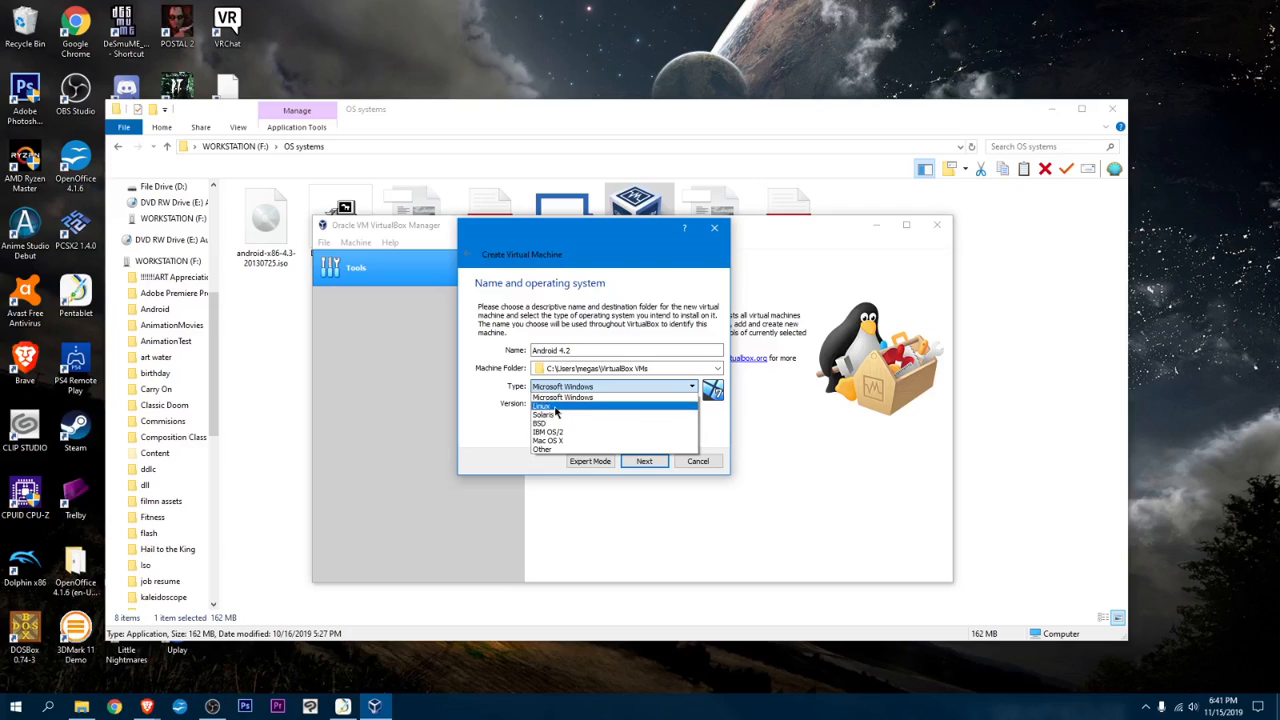
click(555, 408)
click(680, 403)
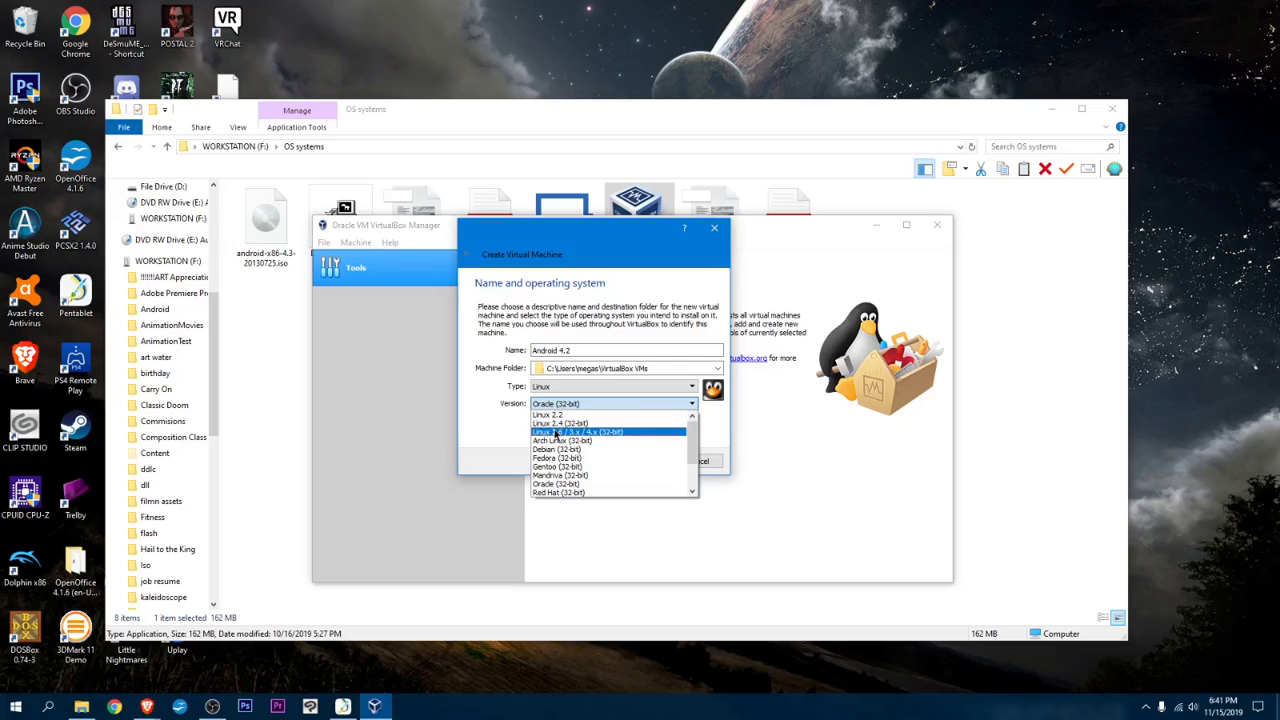
click(555, 433)
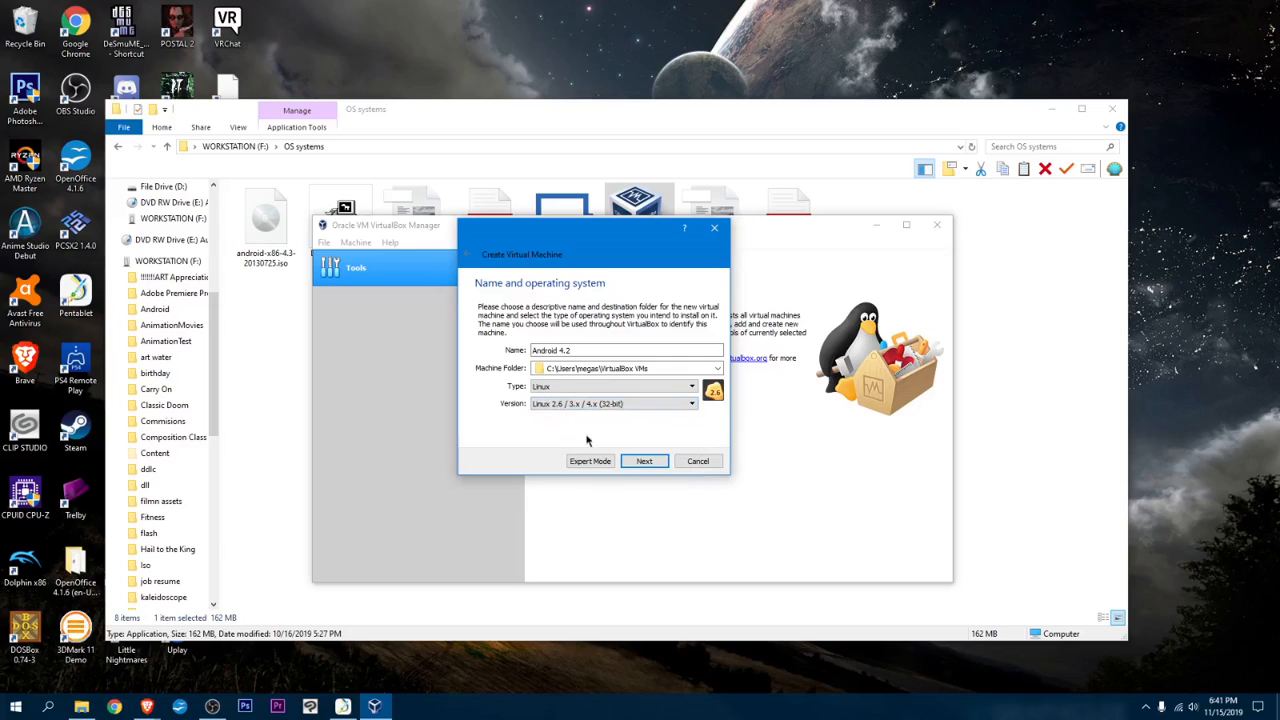
click(645, 462)
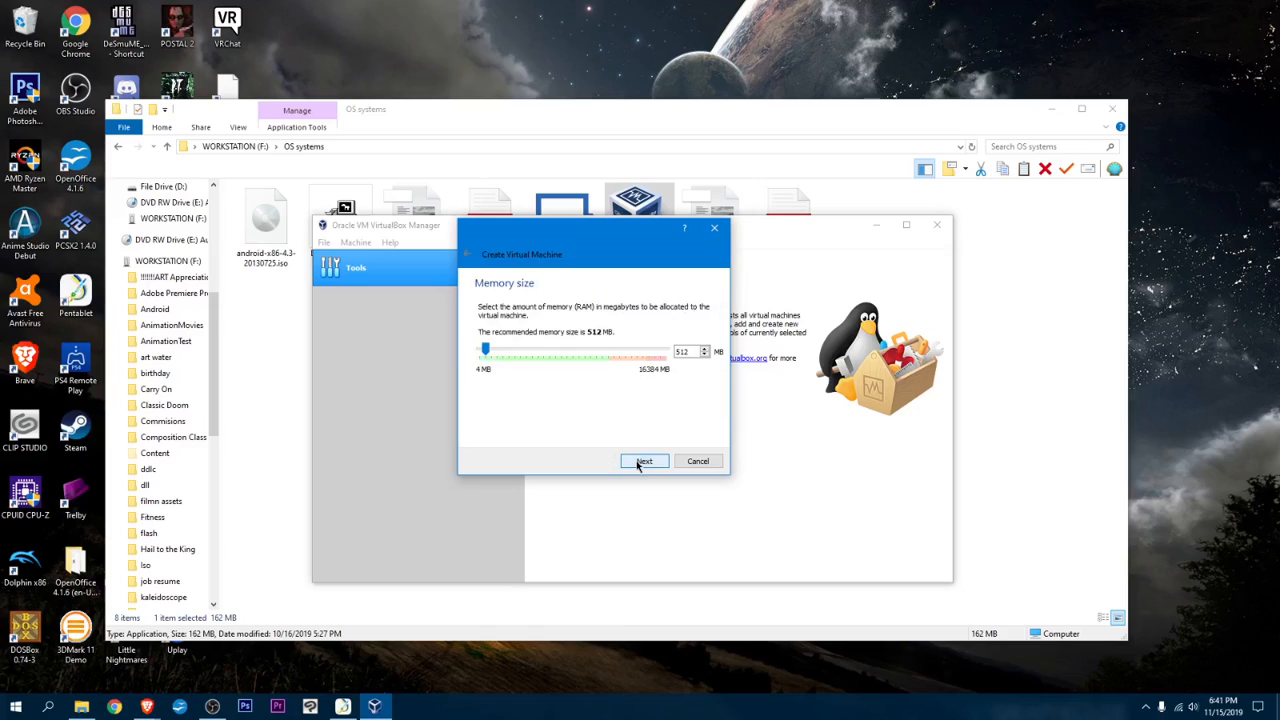
Set the new virtual machine's memory size to 2048 MB.
double_click(682, 351)
text(2048)
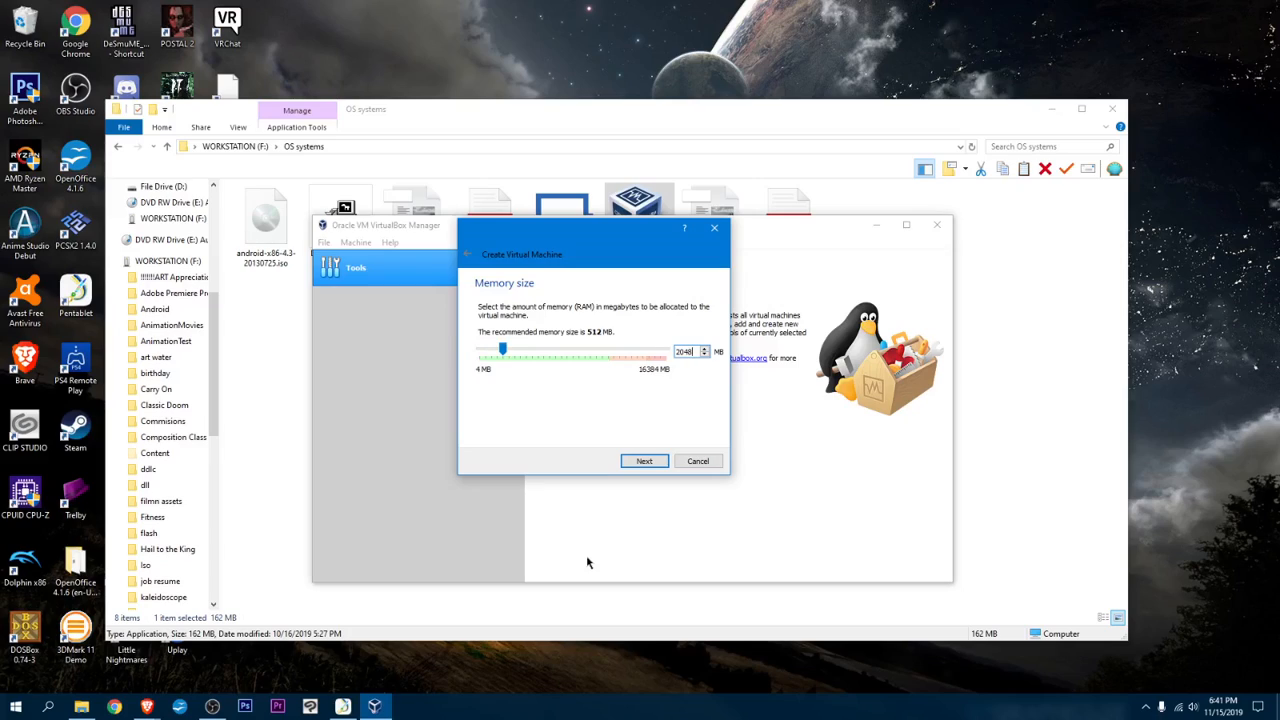
key(Return)
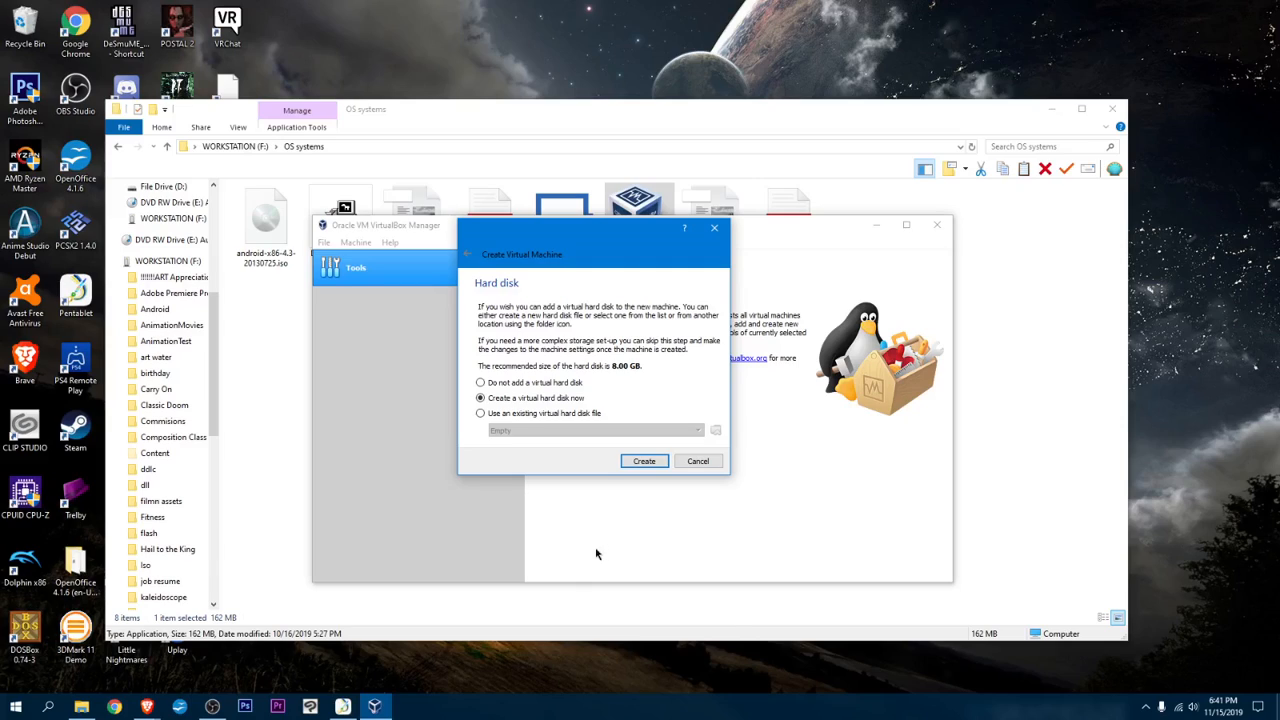
Create a dynamically allocated 8.00 GB VDI virtual hard disk for the Android 4.2 machine in the default location.
click(646, 468)
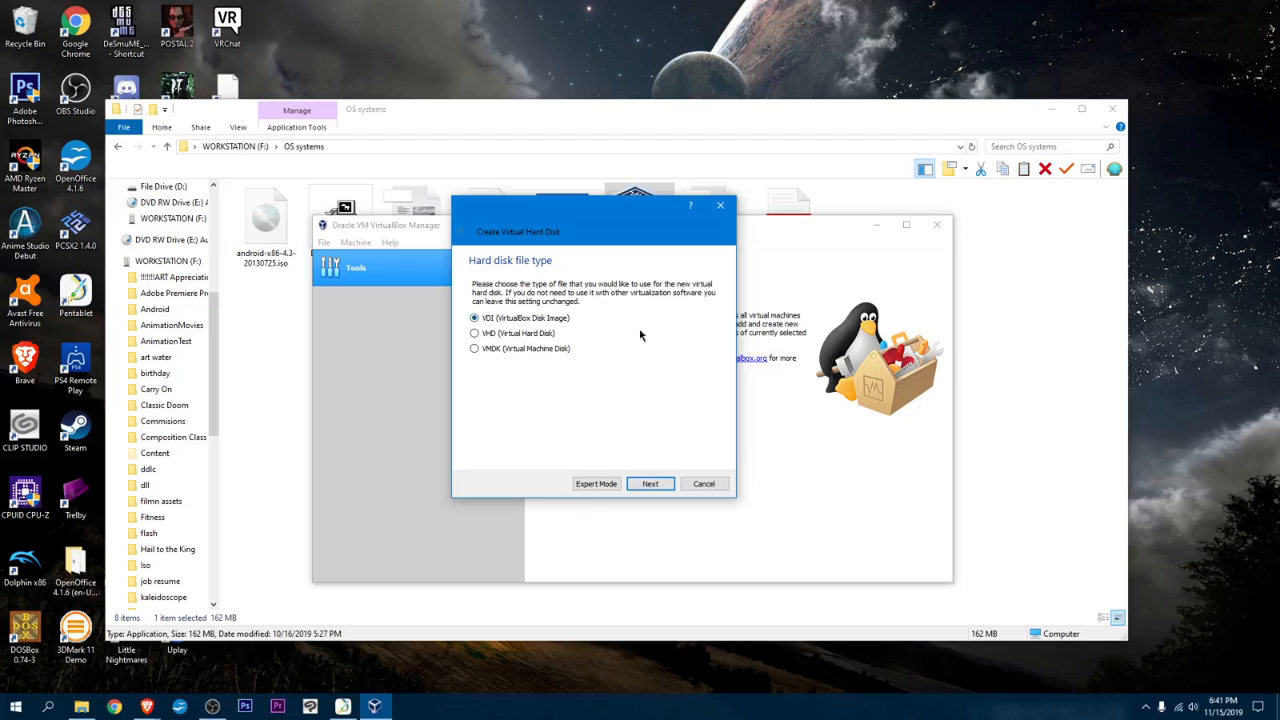
click(648, 487)
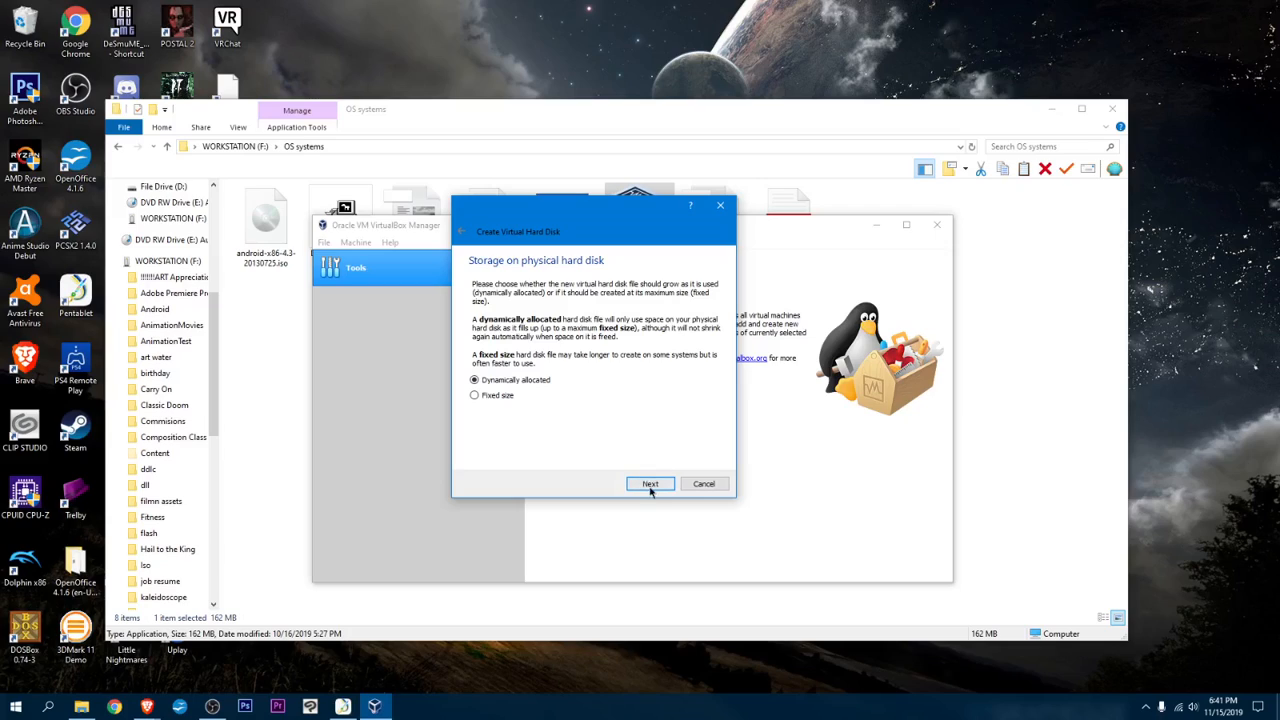
click(647, 484)
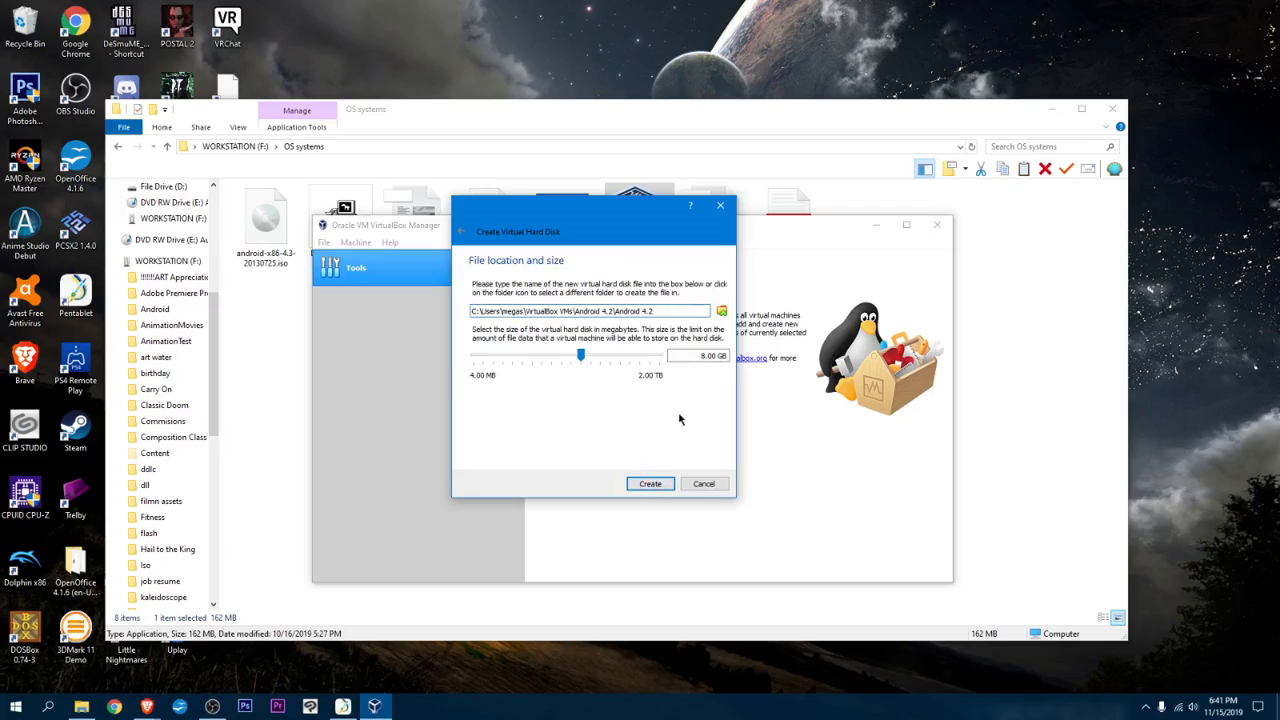
click(652, 486)
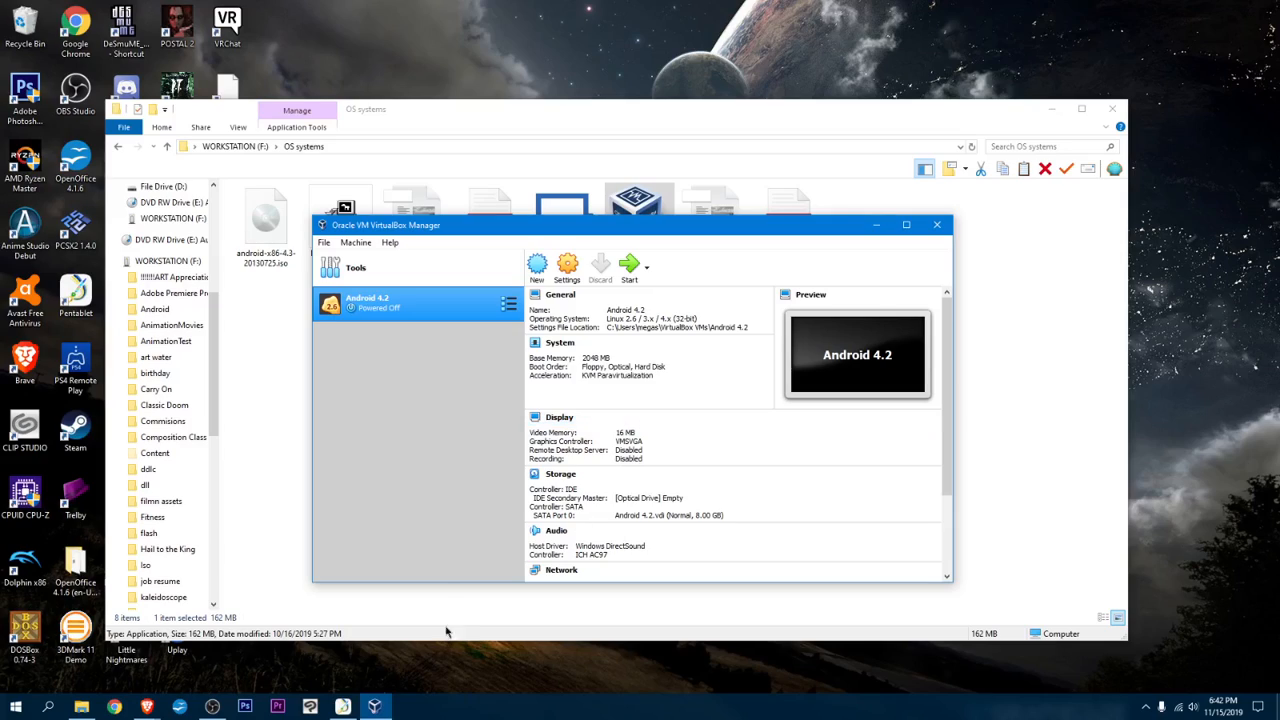
Start the Android 4.2 virtual machine with android-x86-4.3-20130725.iso from the OS systems folder on WORKSTATION (F:) as its start-up disk.
double_click(392, 307)
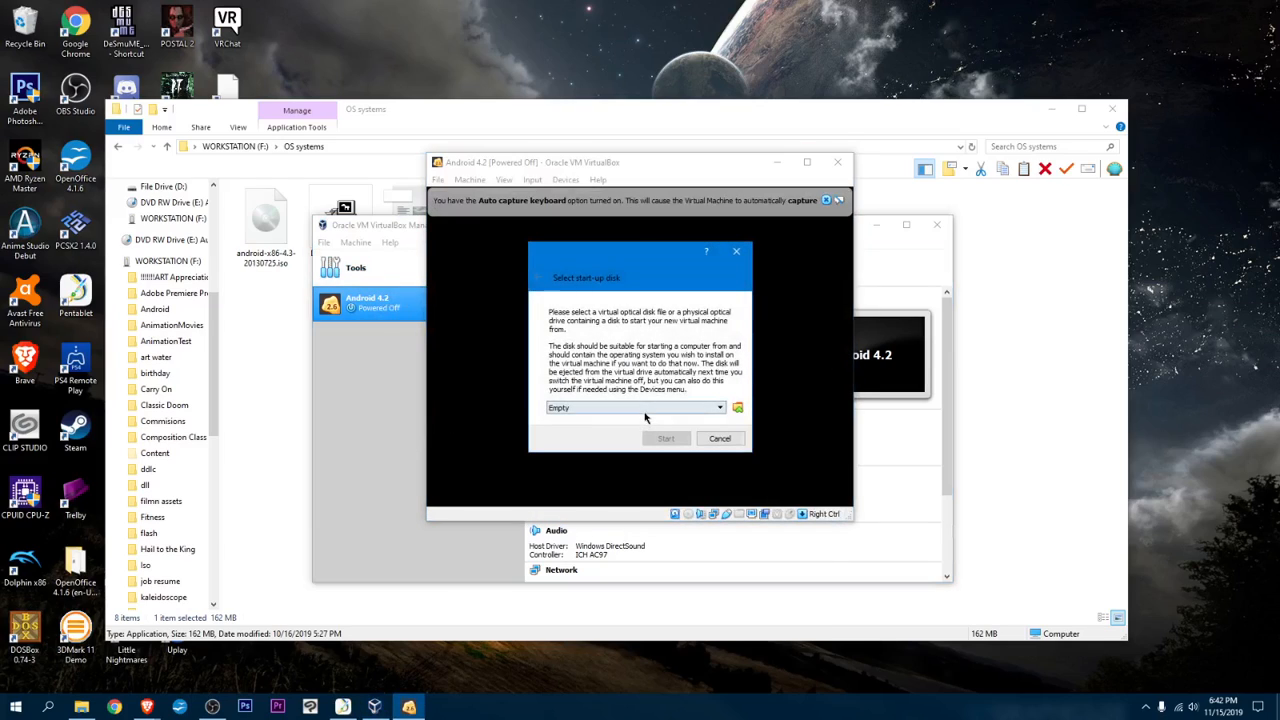
click(648, 408)
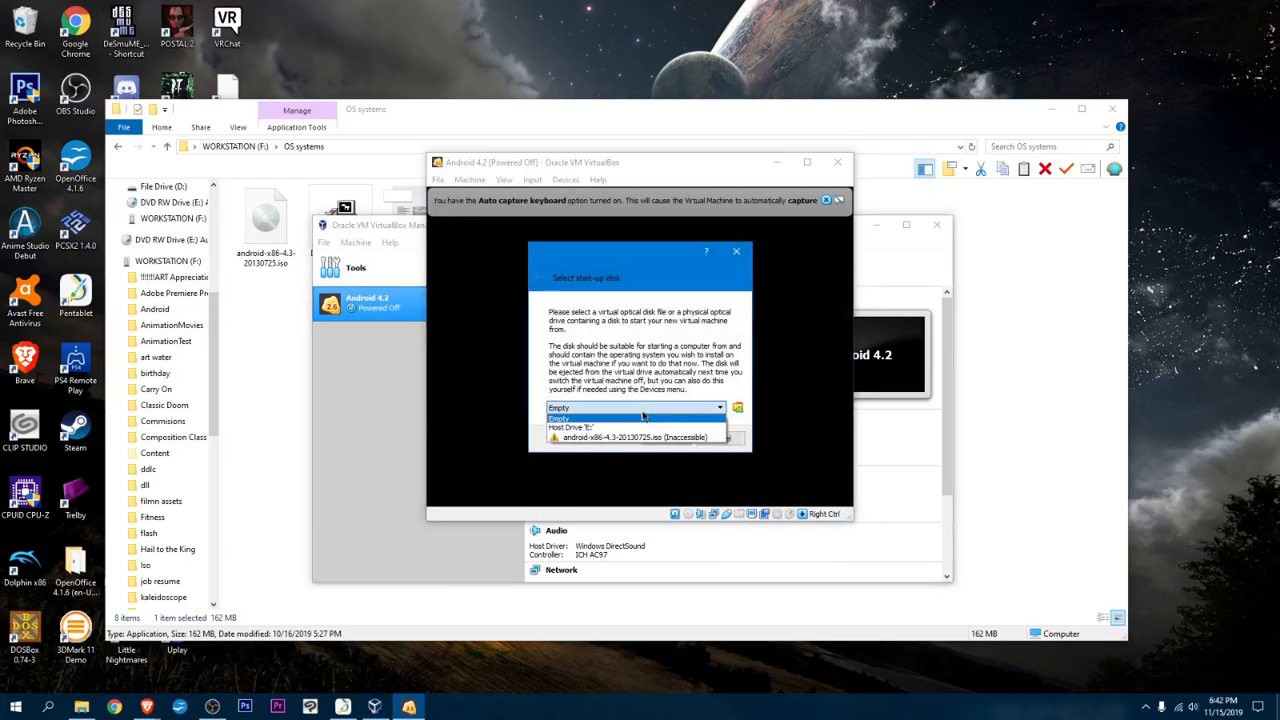
click(737, 408)
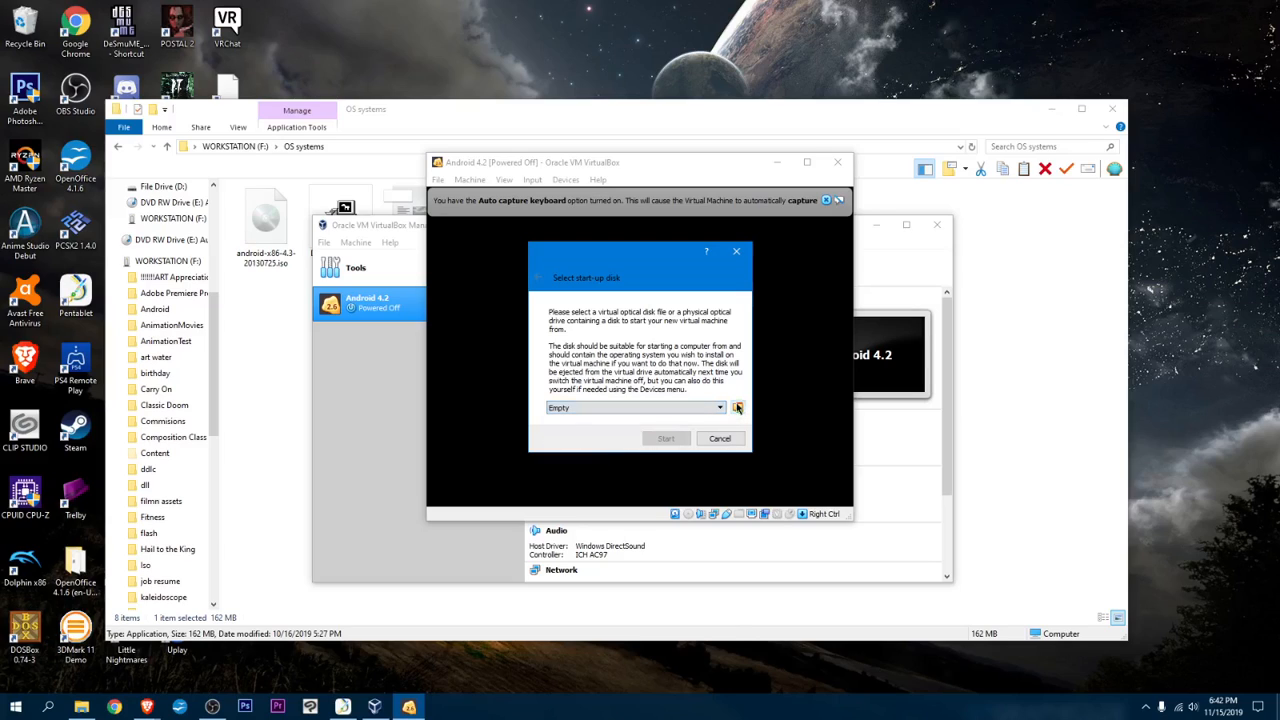
click(737, 408)
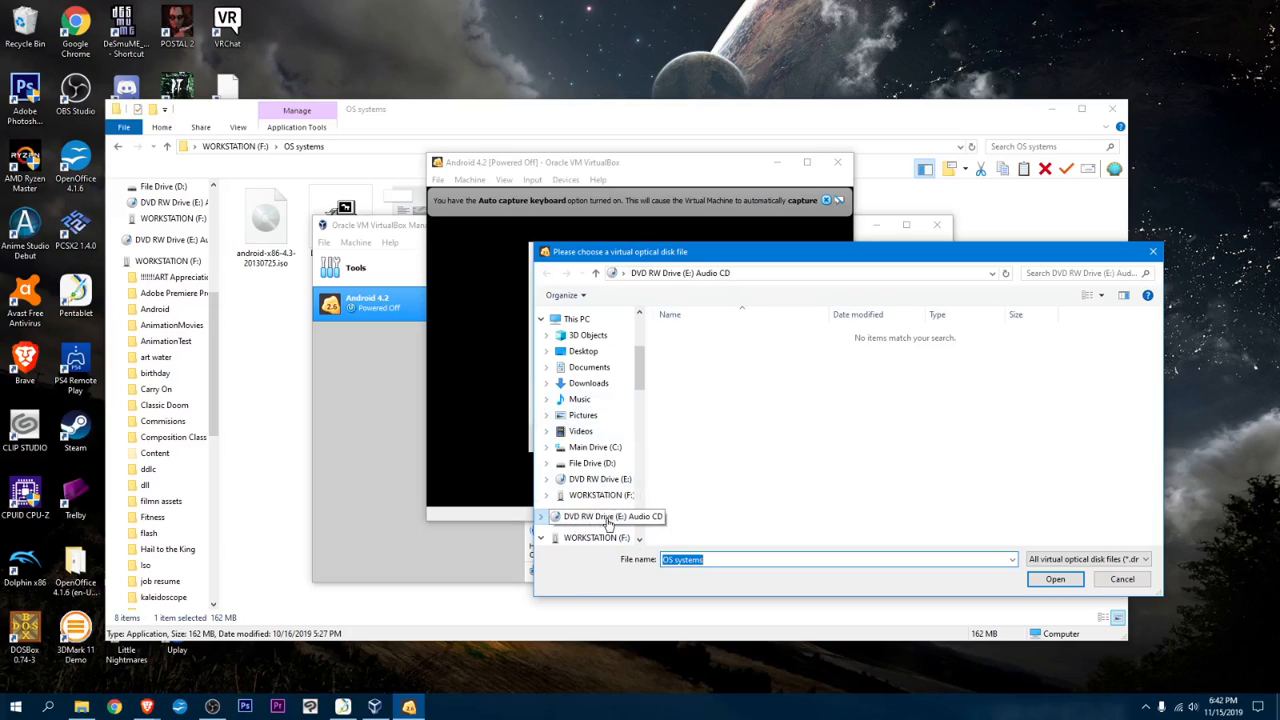
click(597, 537)
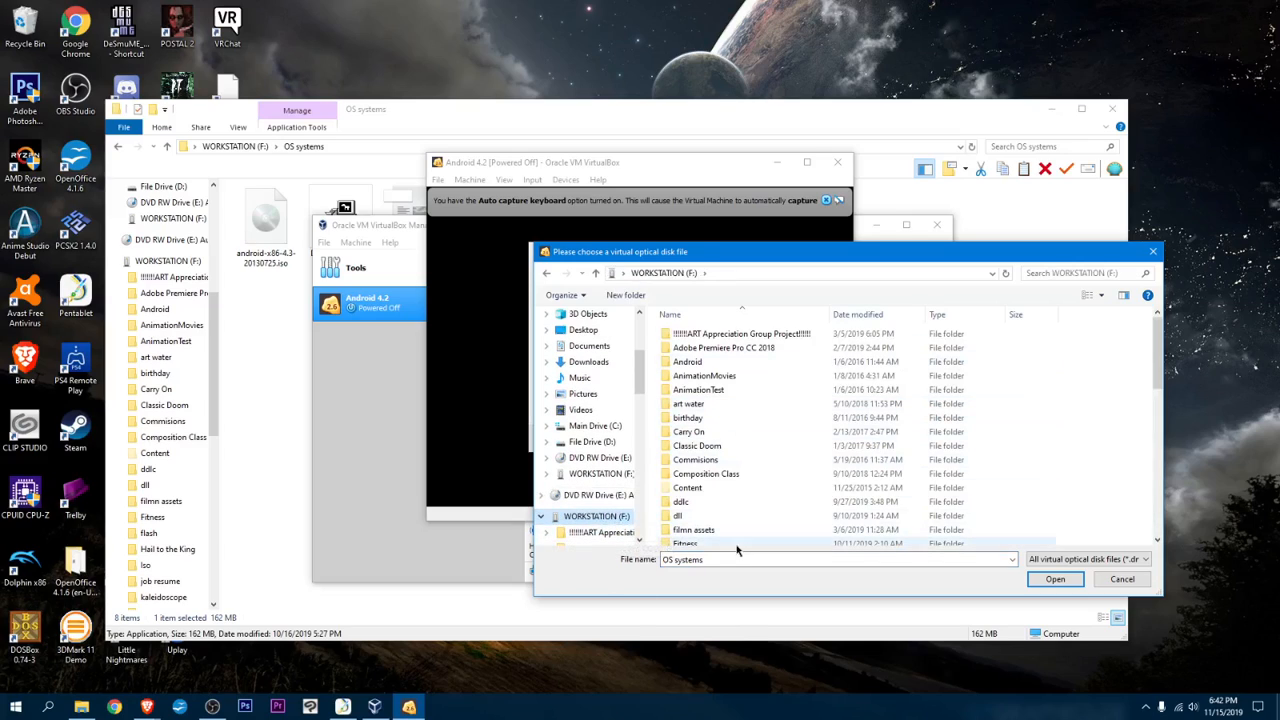
scroll(722, 455, down, 1)
scroll(722, 455, down, 3)
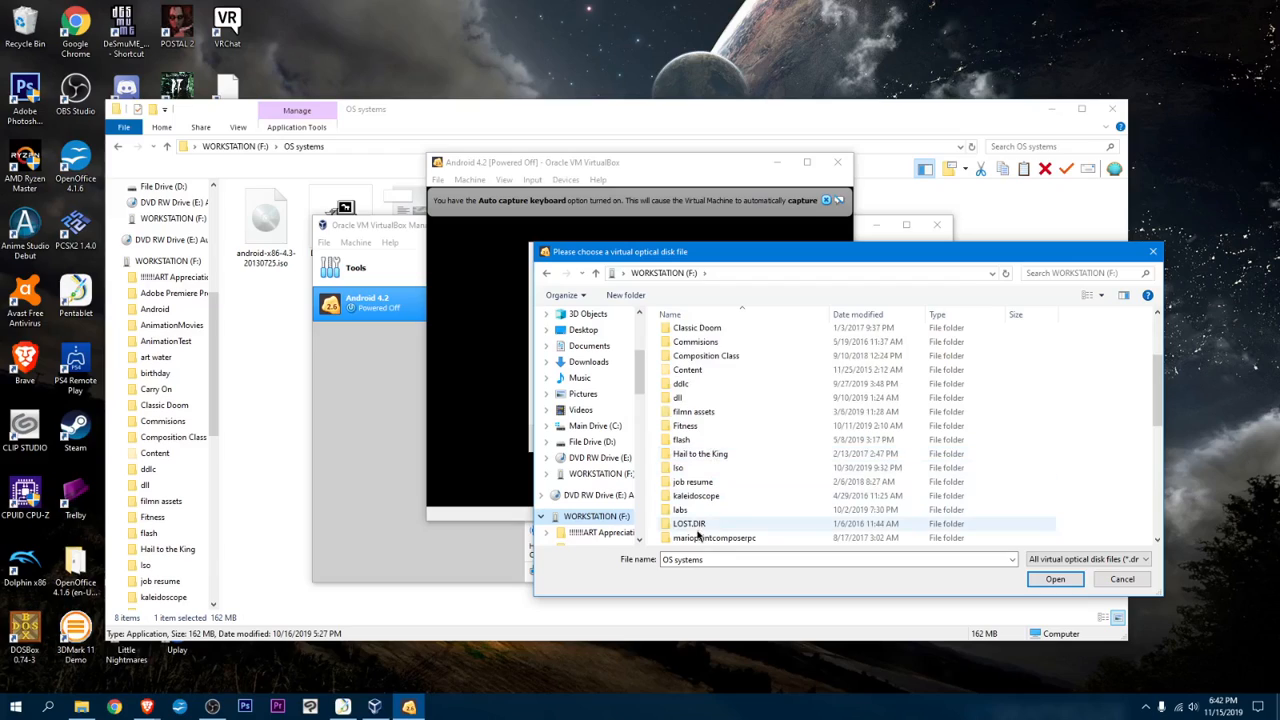
scroll(760, 505, down, 2)
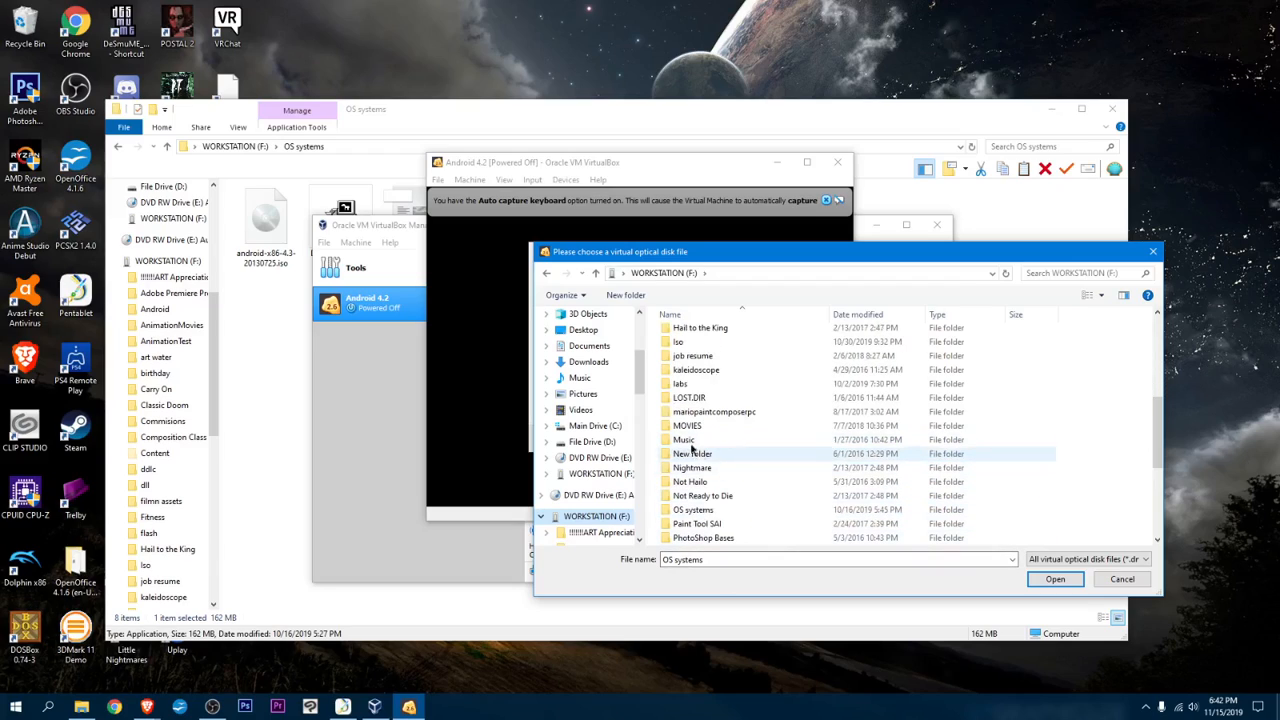
double_click(720, 509)
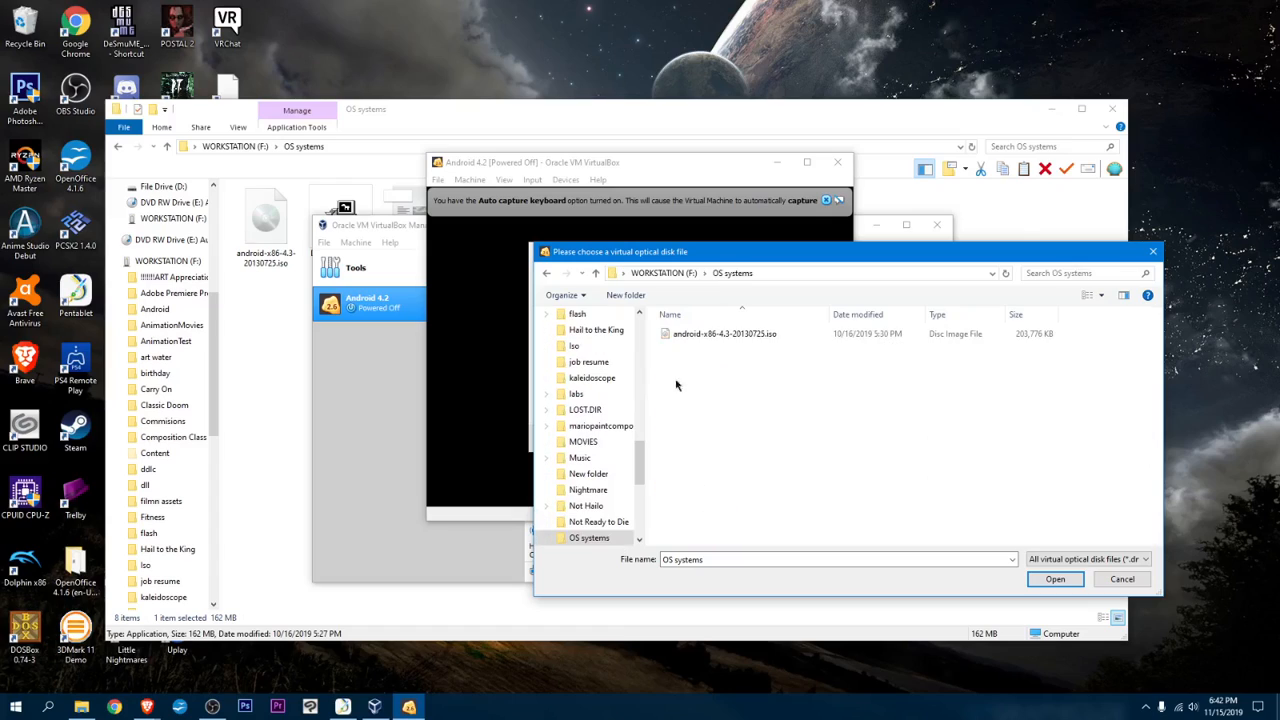
double_click(712, 340)
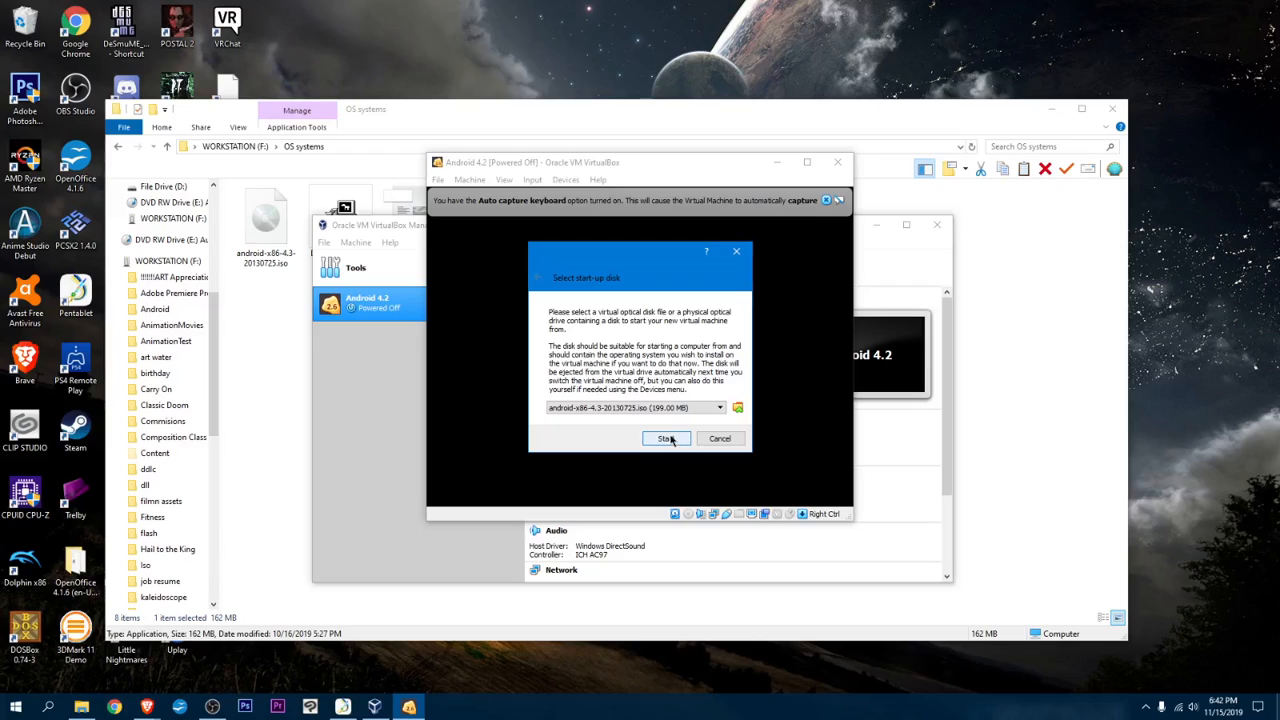
click(668, 439)
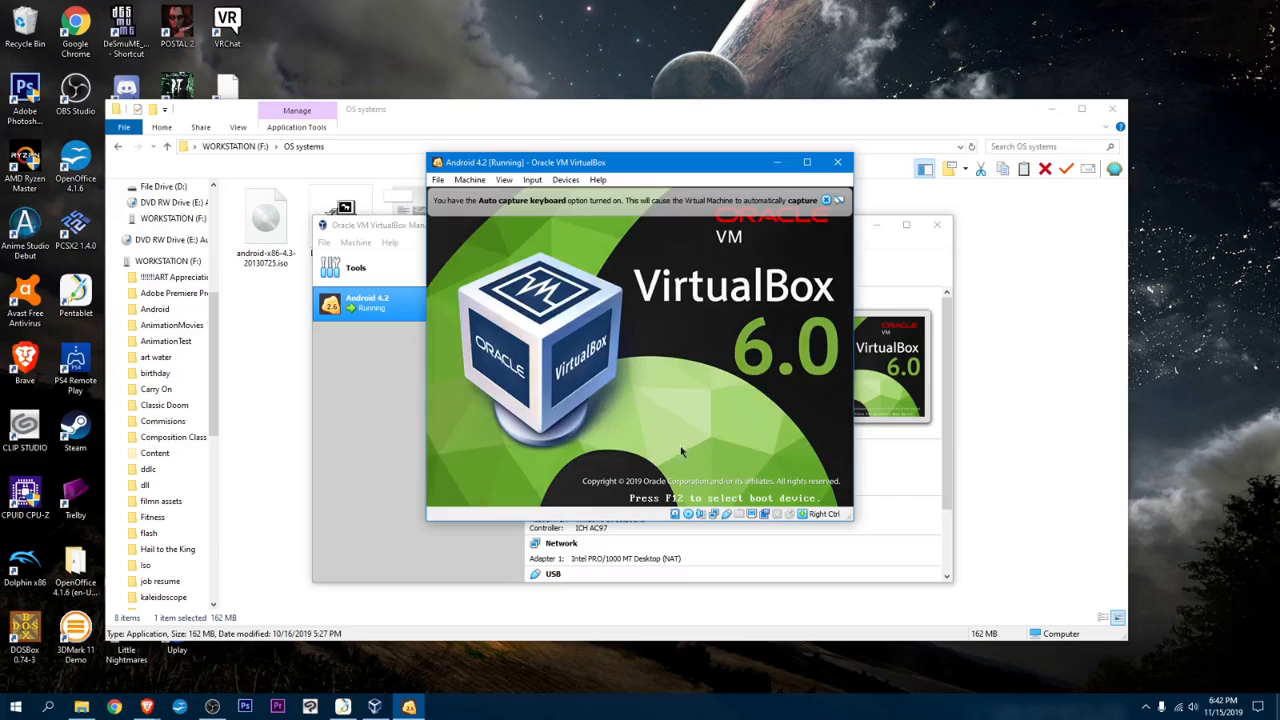
Boot the Installation option that installs Android-x86 to the hard disk.
scroll(622, 558, down, 1)
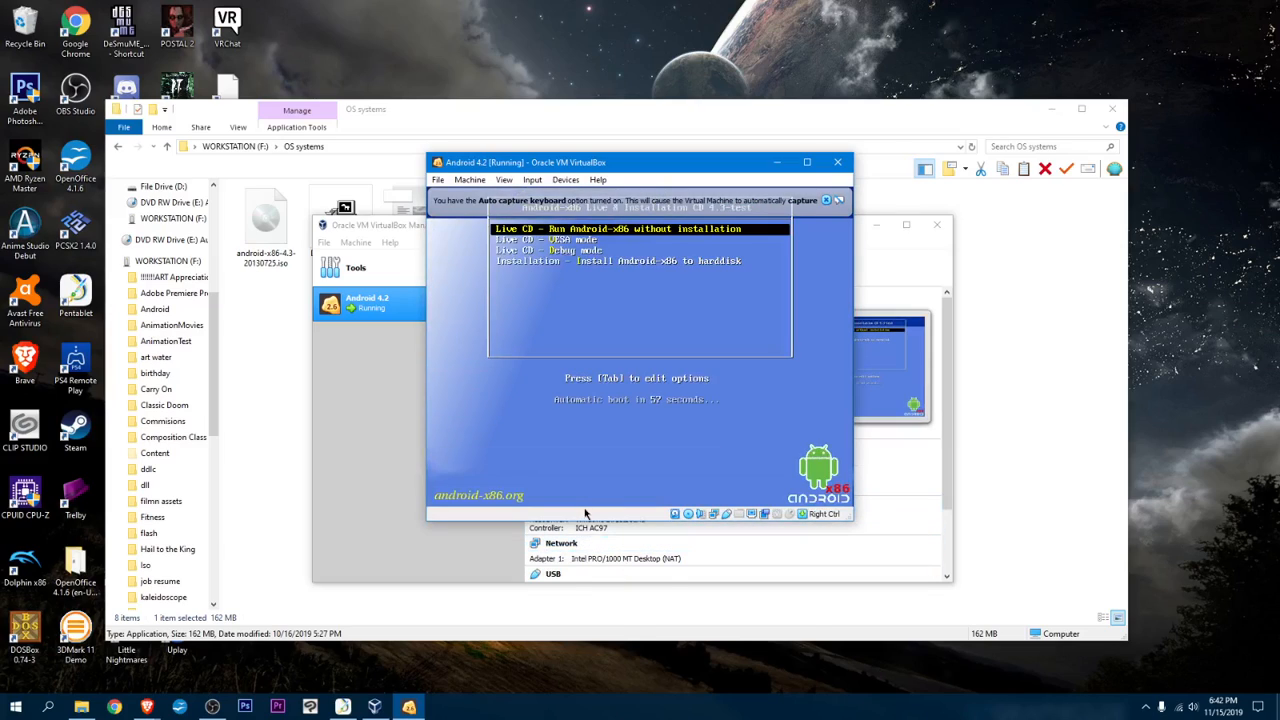
key(Down)
key(Down)
key(Down)
key(Return)
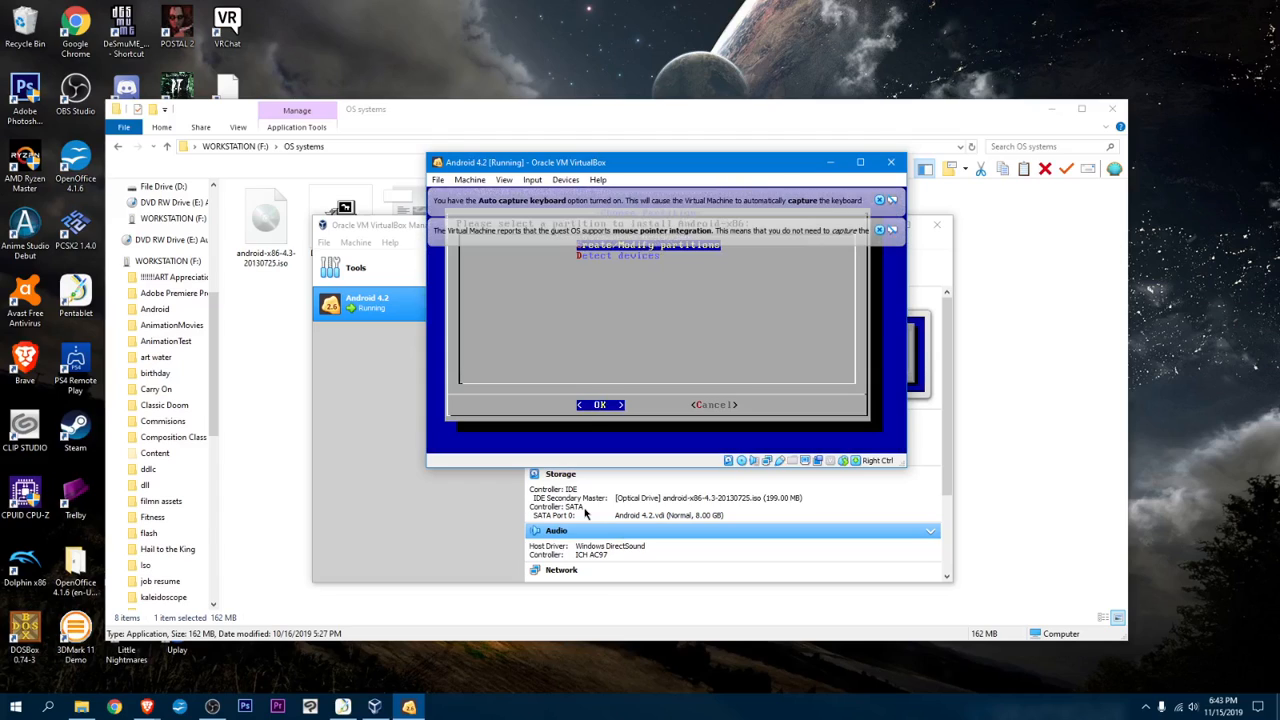
Dismiss the keyboard capture and mouse integration notices, enlarge and reposition the virtual machine window, and clear the file window from behind it.
click(880, 230)
click(881, 200)
drag(908, 153, 1217, 3)
drag(870, 10, 573, 157)
drag(914, 514, 987, 585)
drag(605, 115, 726, 210)
click(1180, 202)
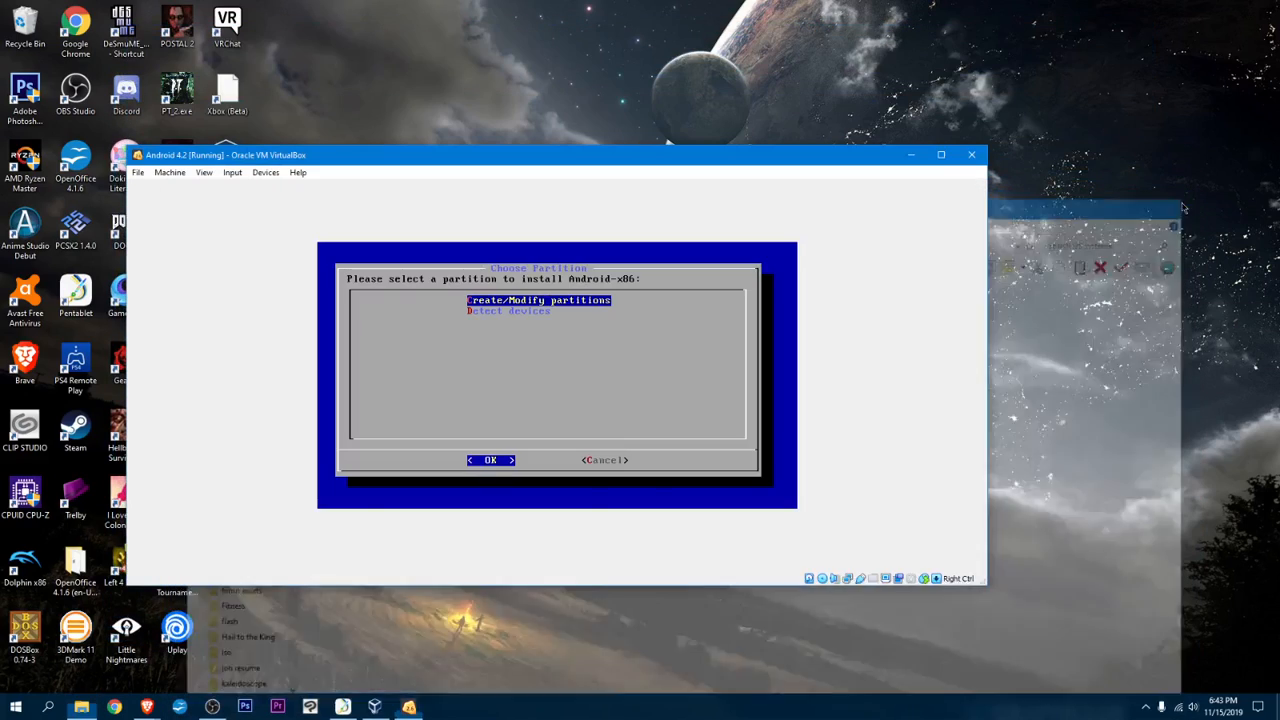
drag(921, 156, 914, 117)
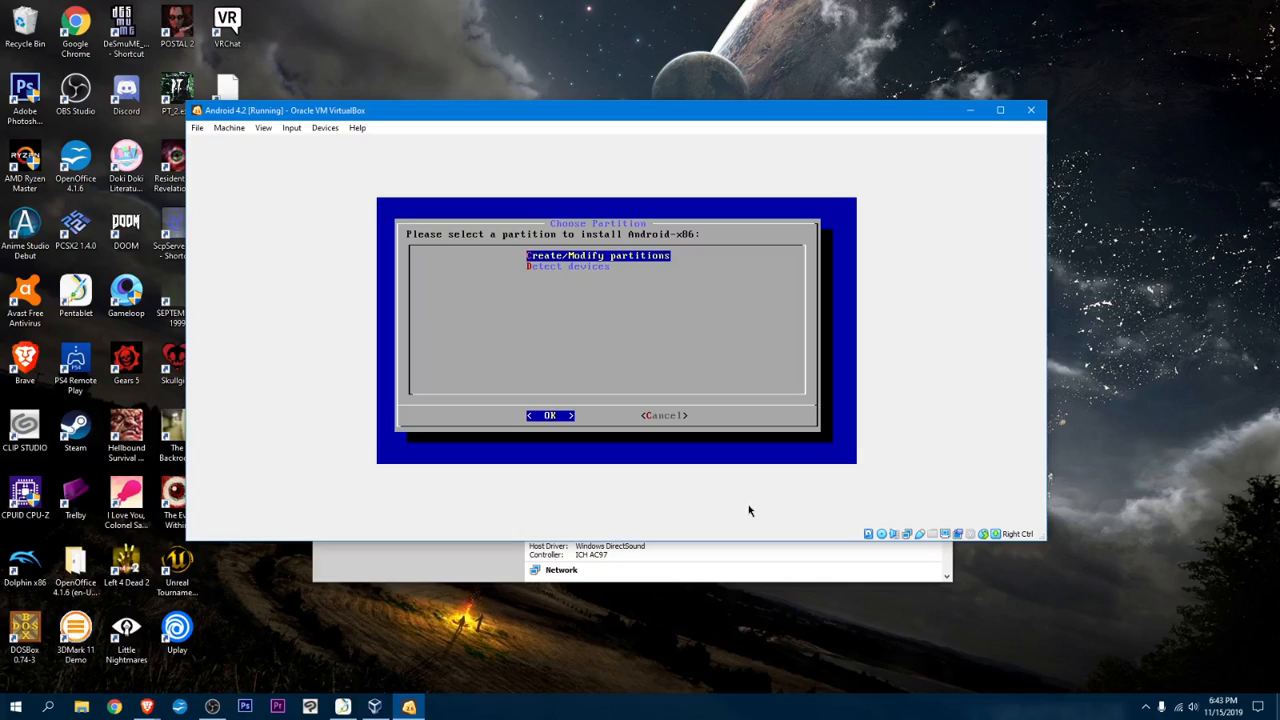
Create a new primary partition of 8587.19 MB from the disk's free space.
key(Return)
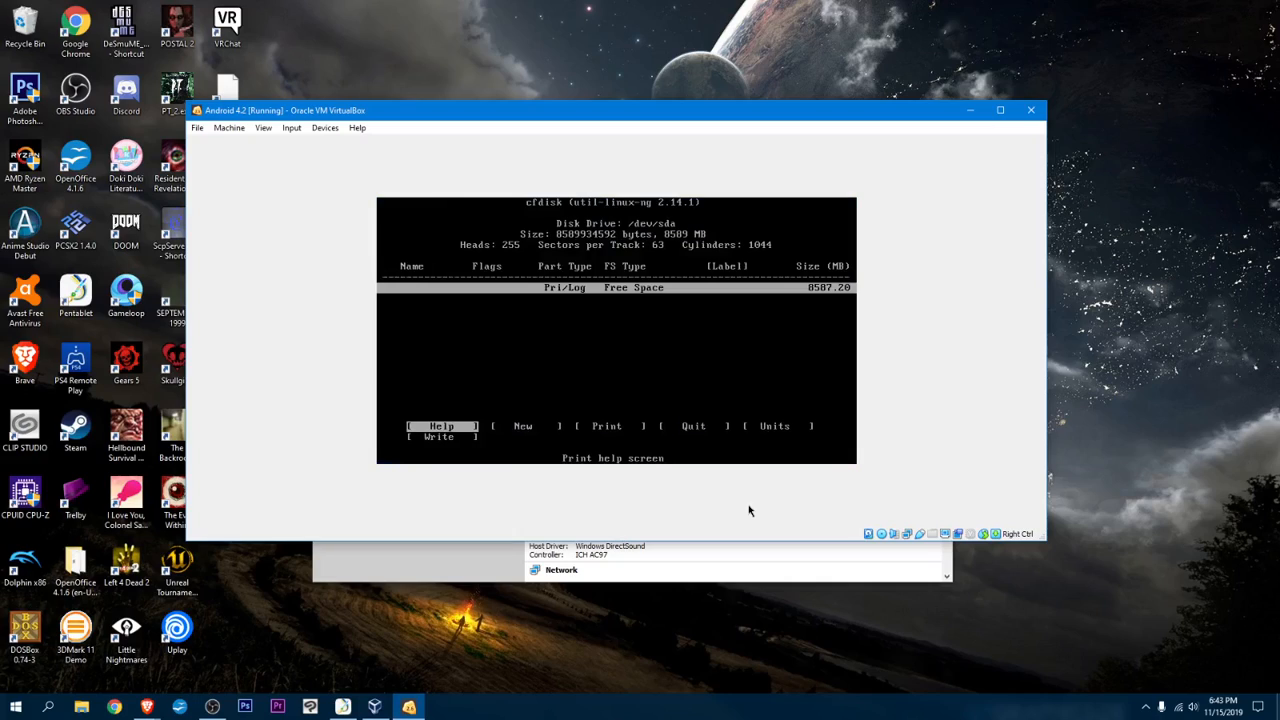
key(Right)
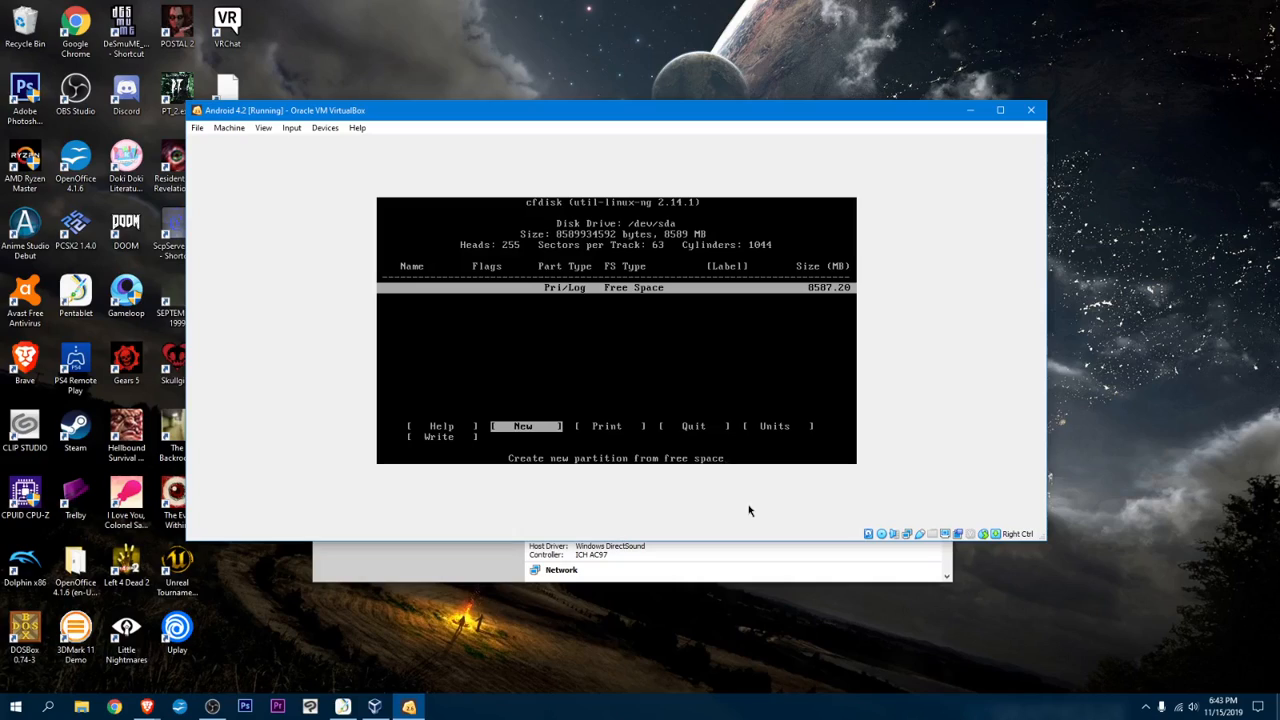
key(Return)
key(Return)
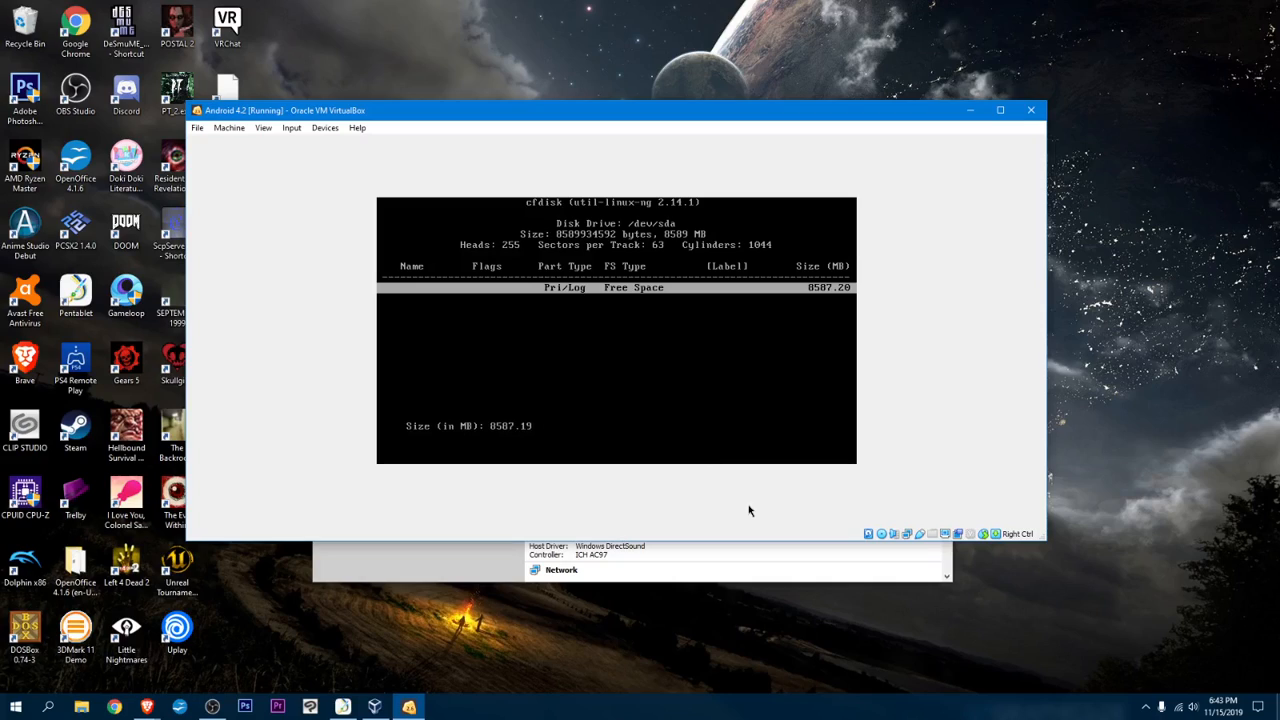
key(Return)
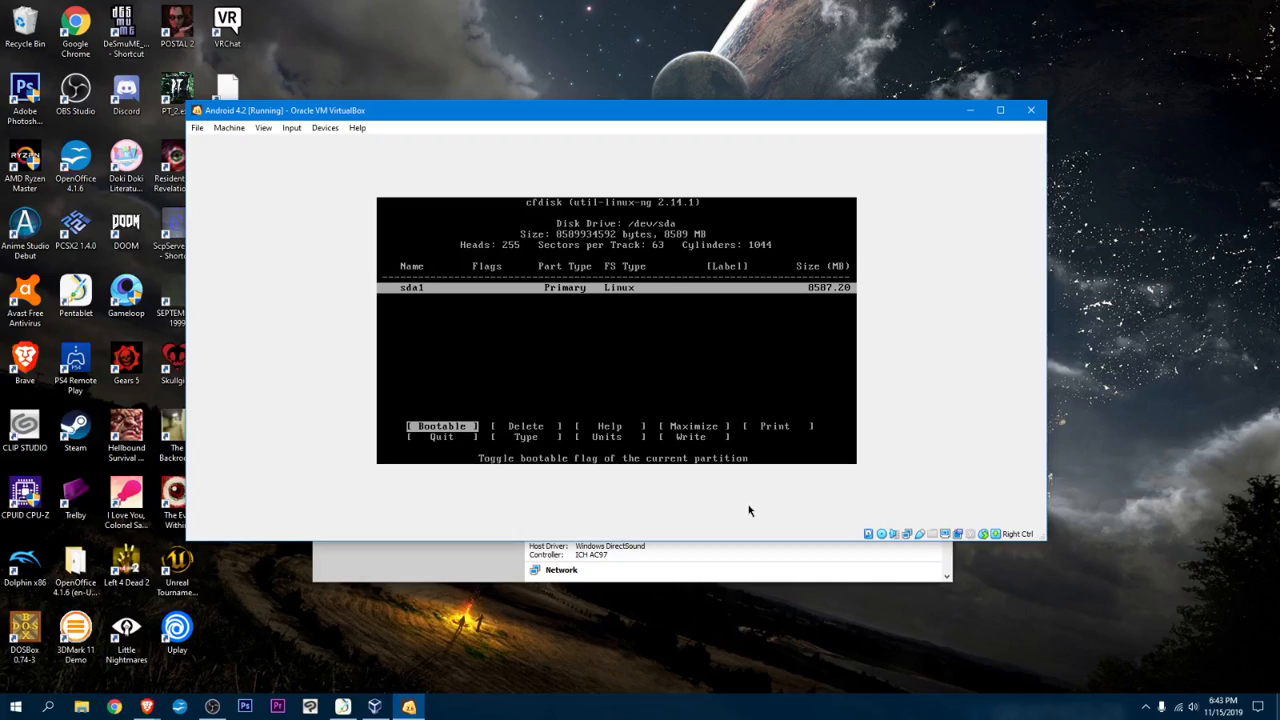
Mark the sda1 partition as bootable and write the partition table to disk, confirming with yes.
key(Return)
key(Right)
key(Right)
key(Right)
key(Right)
key(Right)
key(Right)
key(Right)
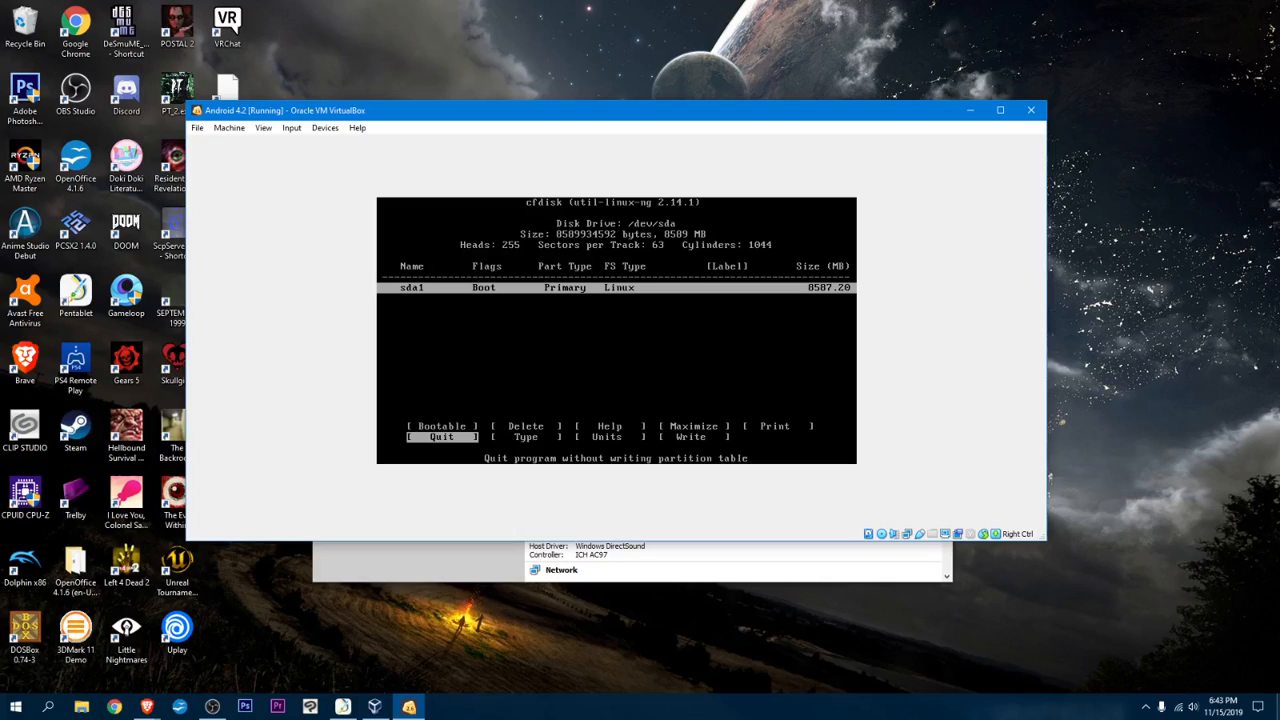
key(Right)
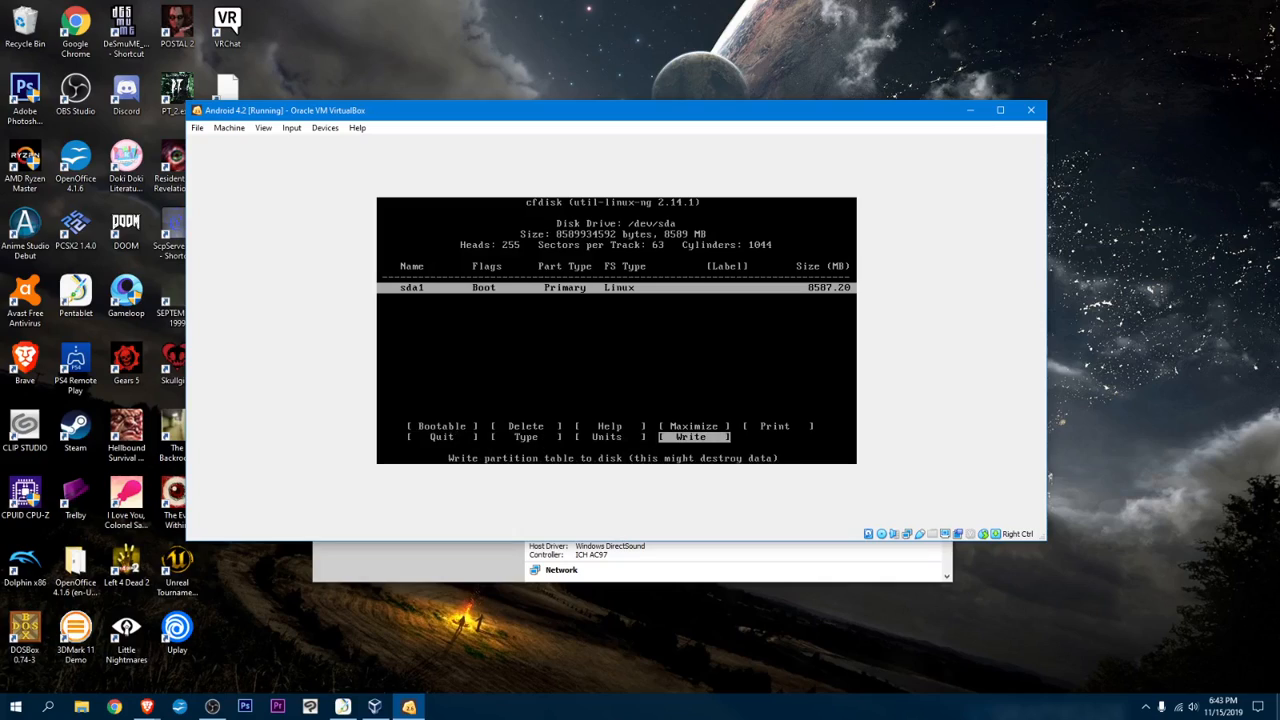
key(Return)
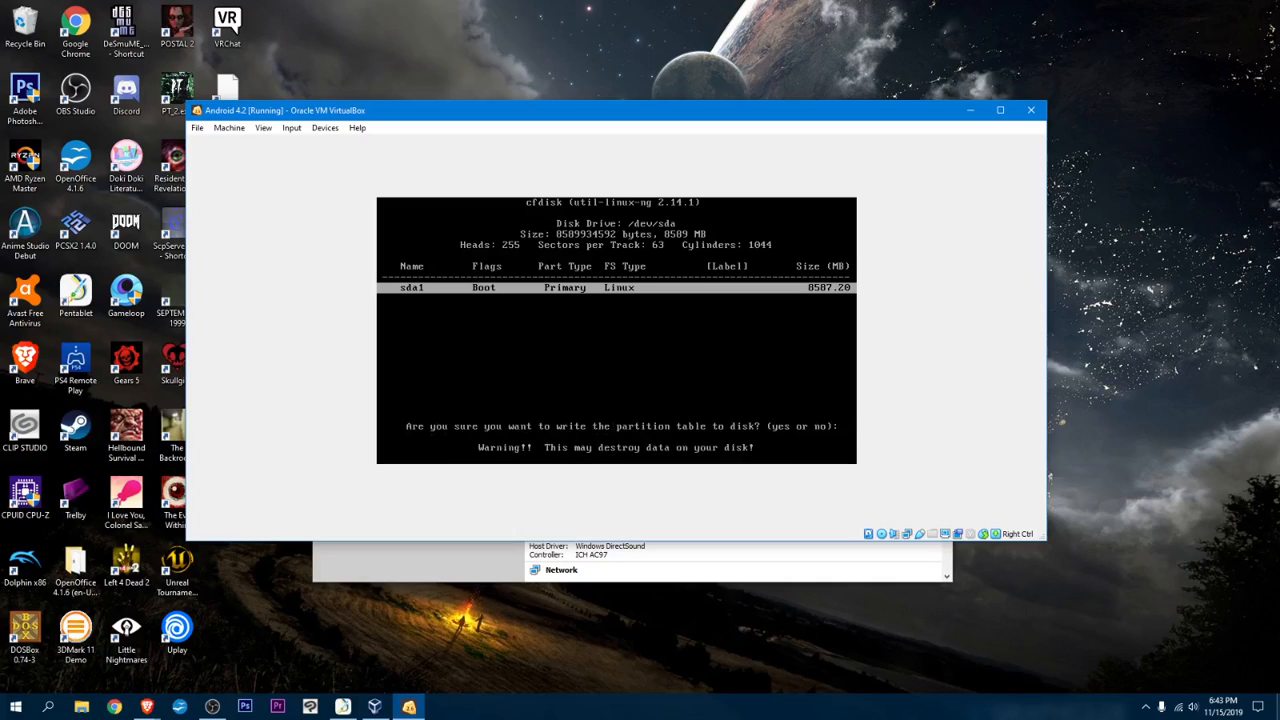
text(ye)
key(Return)
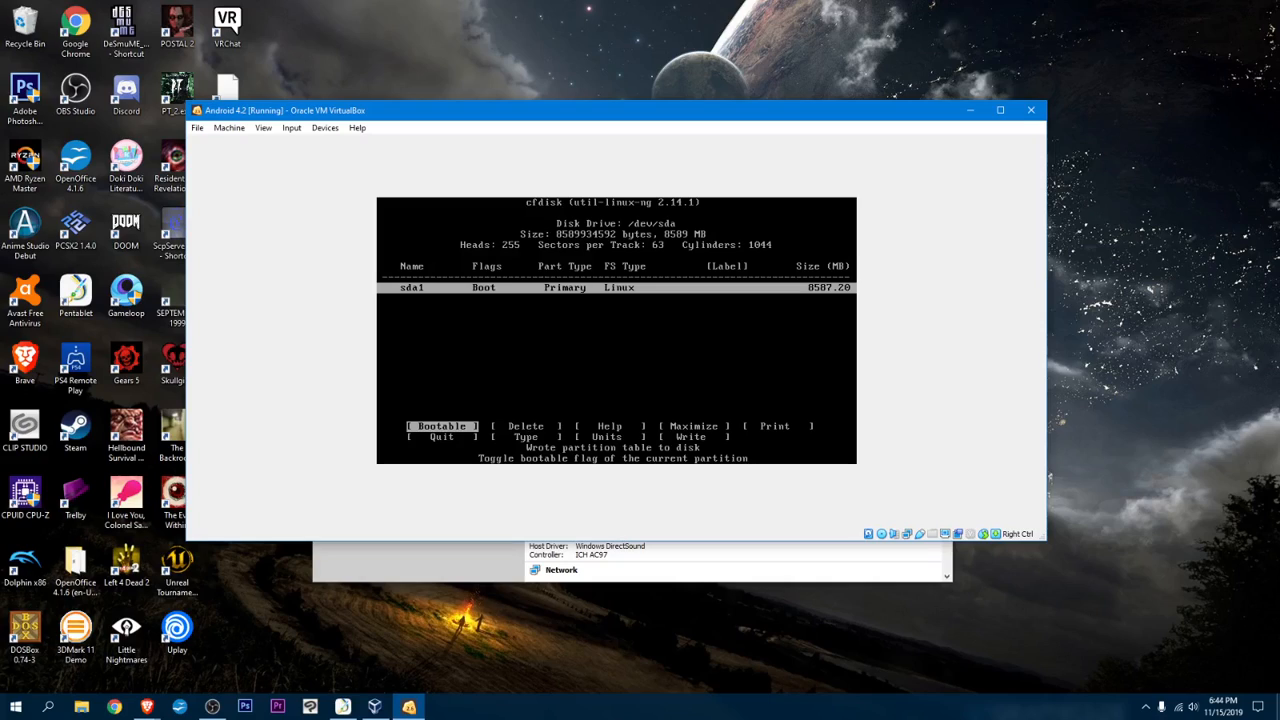
Quit the partition editor and choose sda1 as the partition to install Android-x86 on.
key(Right)
key(Right)
key(Right)
key(Right)
key(Right)
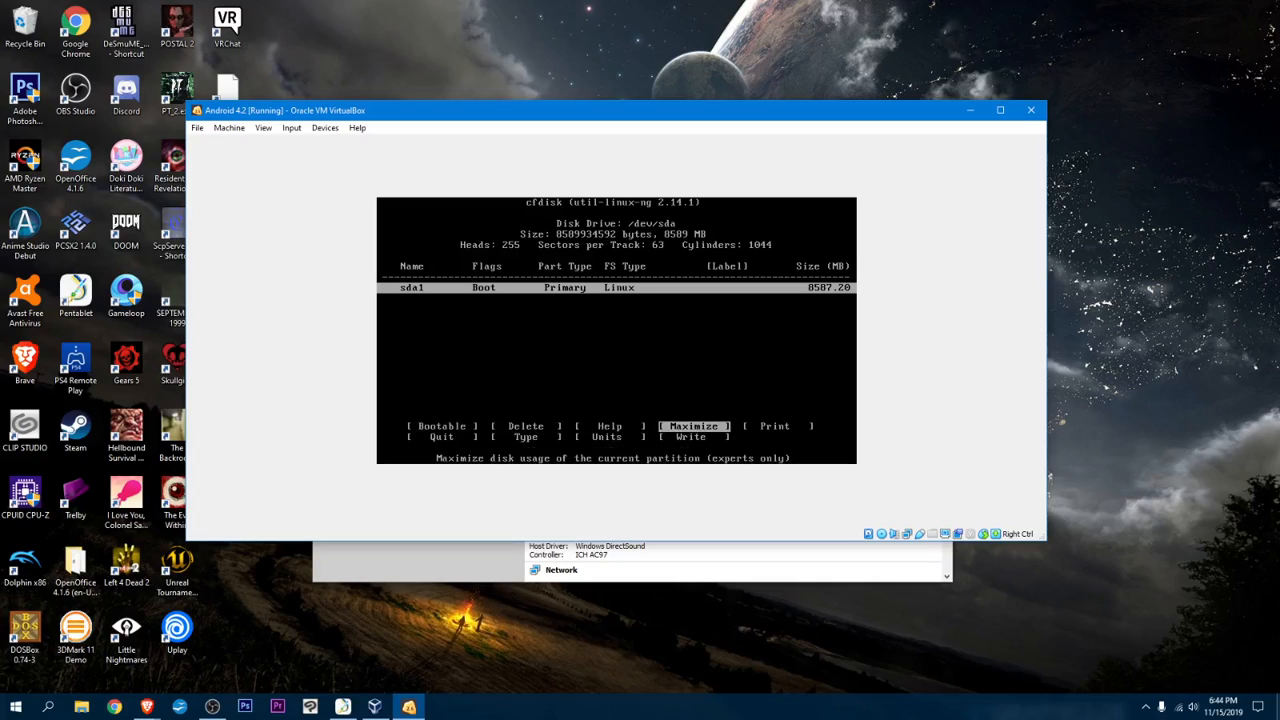
key(Return)
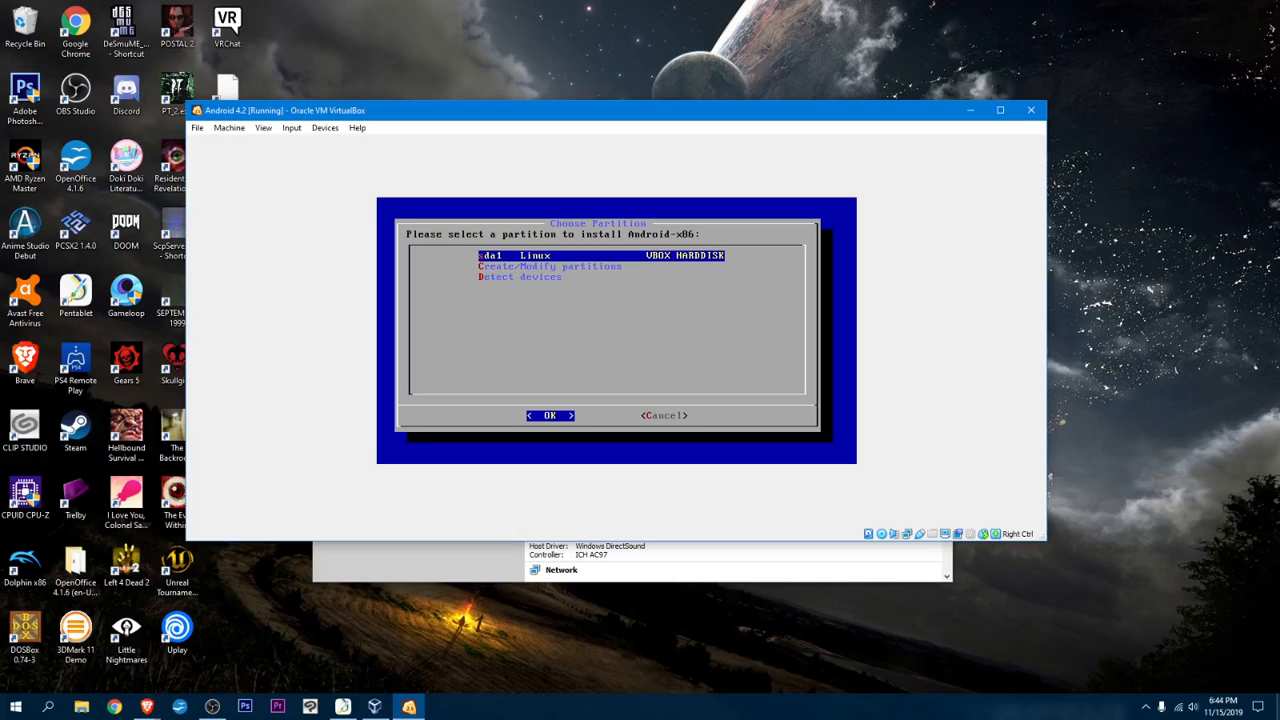
key(Return)
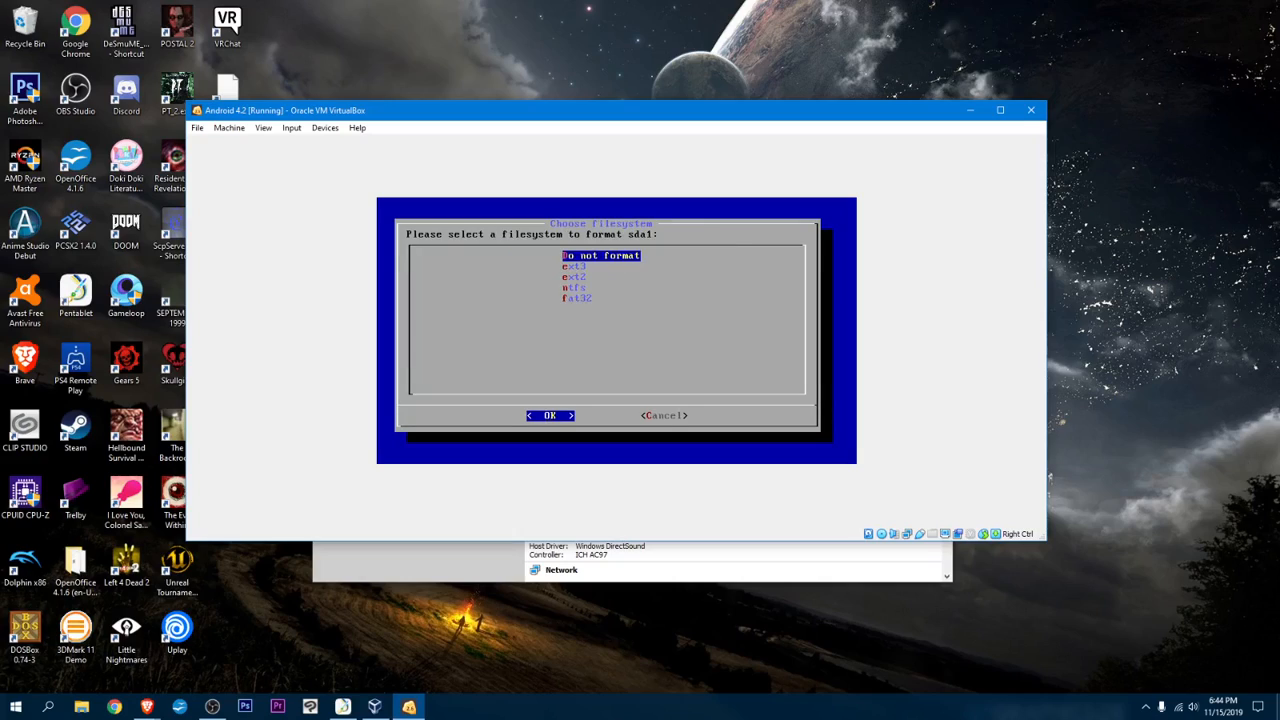
Format the sda1 partition with the ntfs filesystem and confirm the formatting.
key(Down)
key(Down)
key(Down)
key(Down)
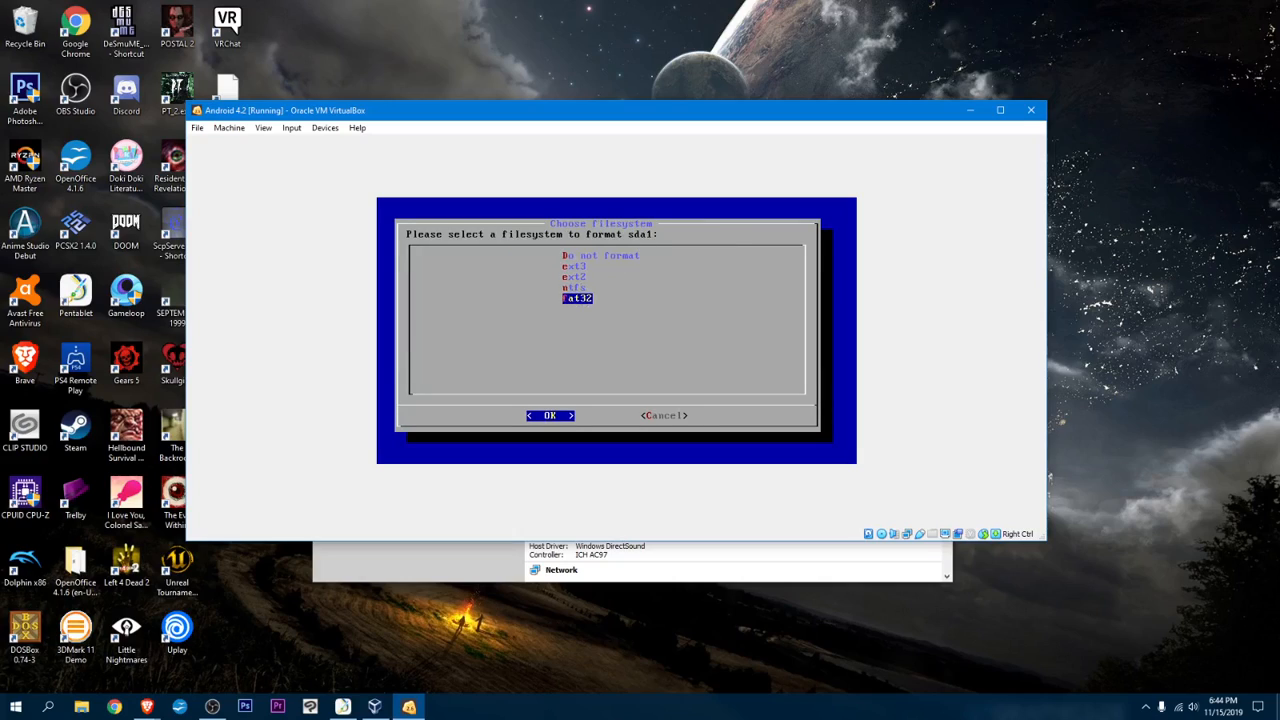
key(Up)
key(Up)
key(Up)
key(Down)
key(Down)
key(Down)
key(Up)
key(Up)
key(Down)
key(Return)
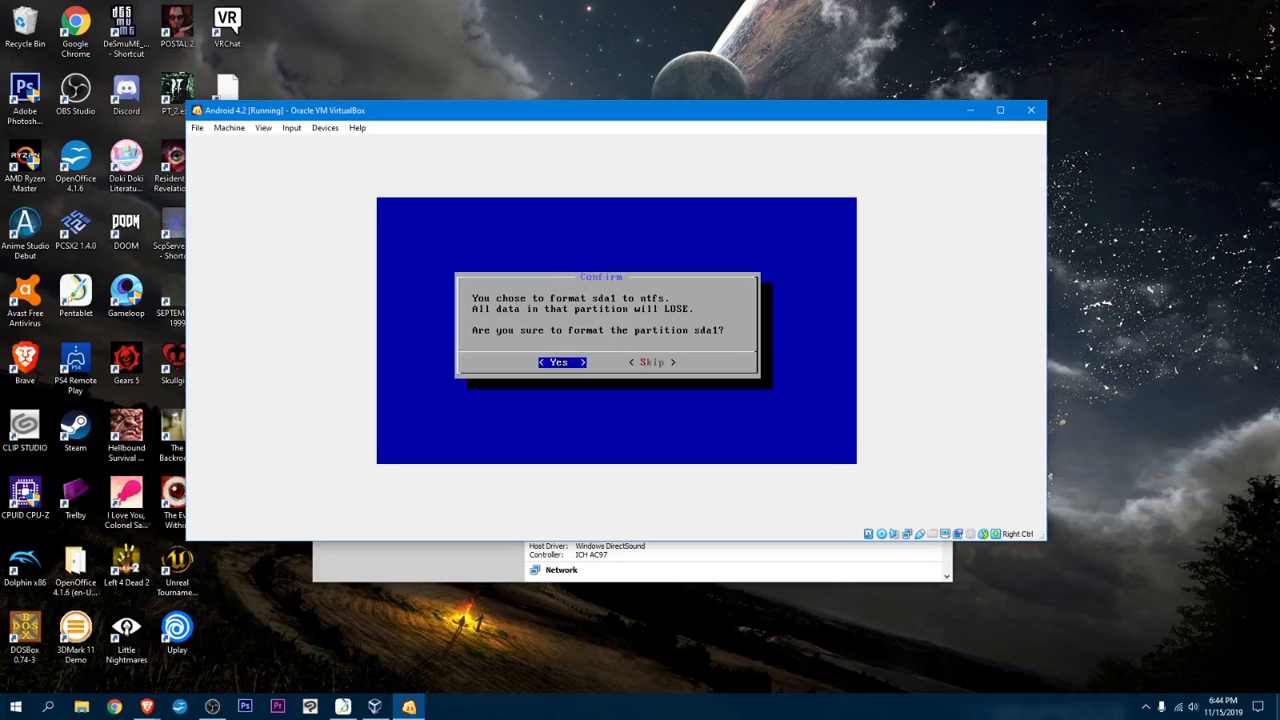
key(Return)
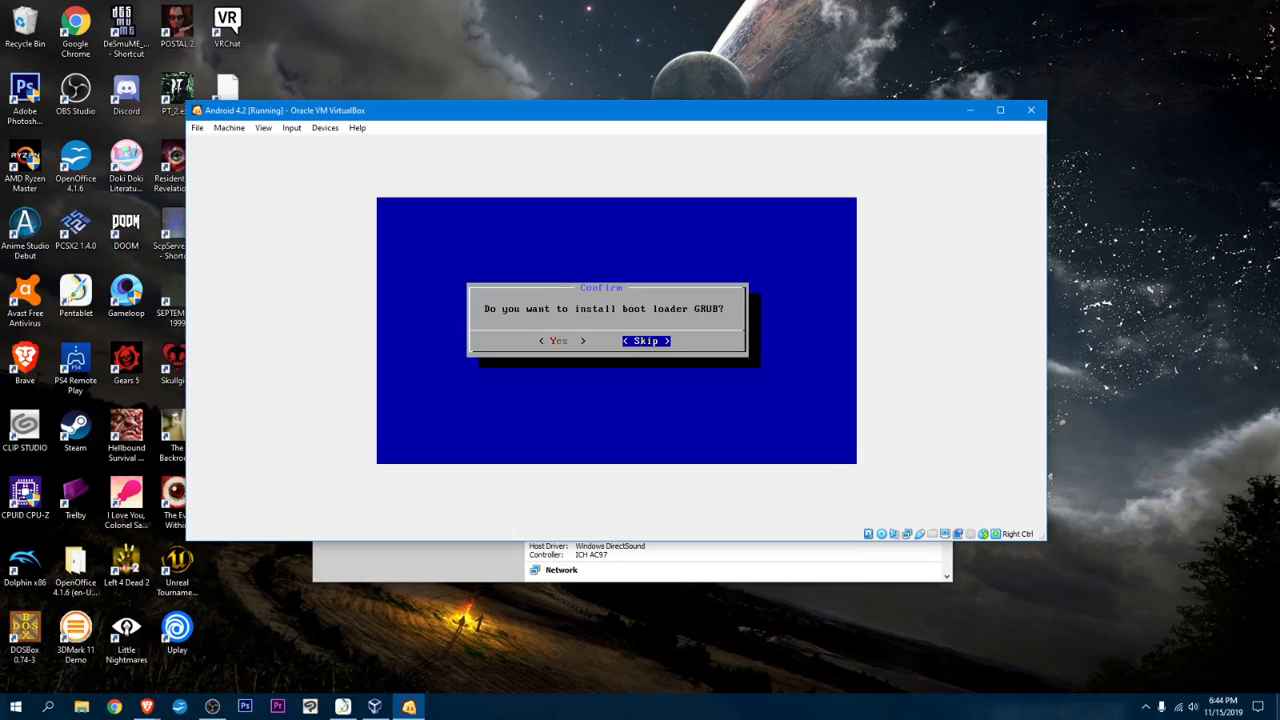
Install the GRUB boot loader and create a 512 MB data.img disk image for user data.
key(Left)
key(Return)
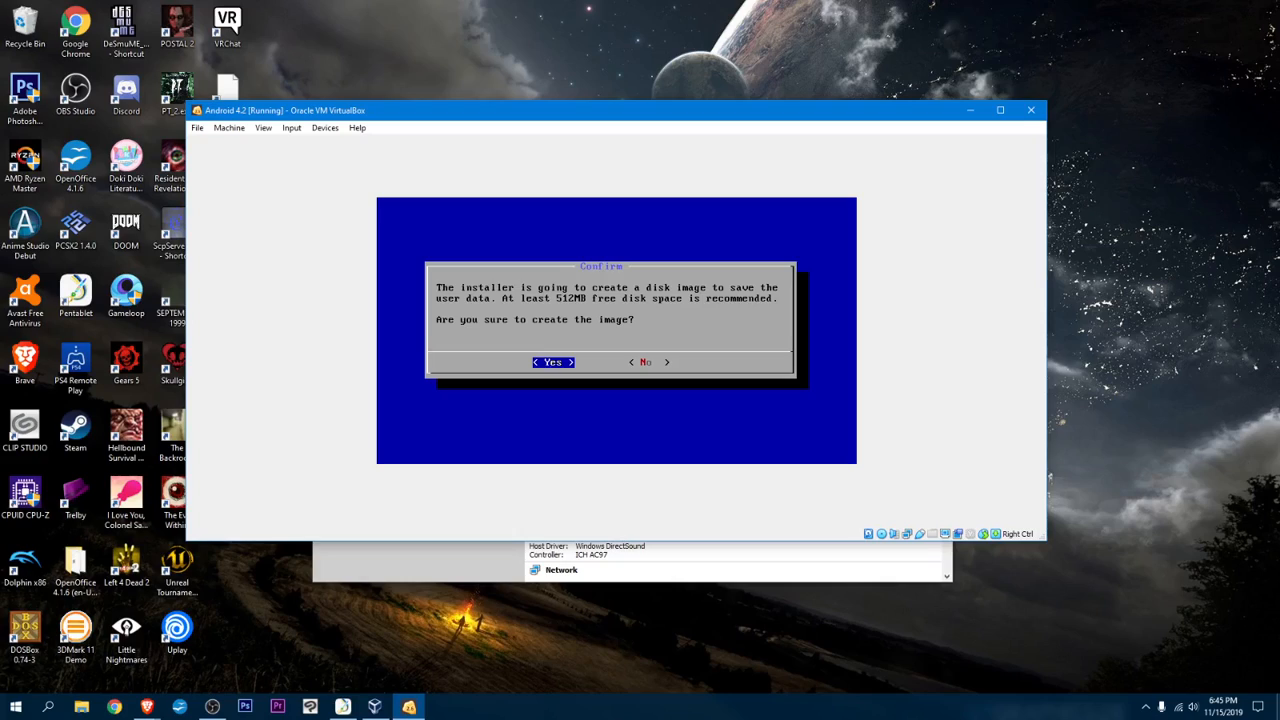
key(Return)
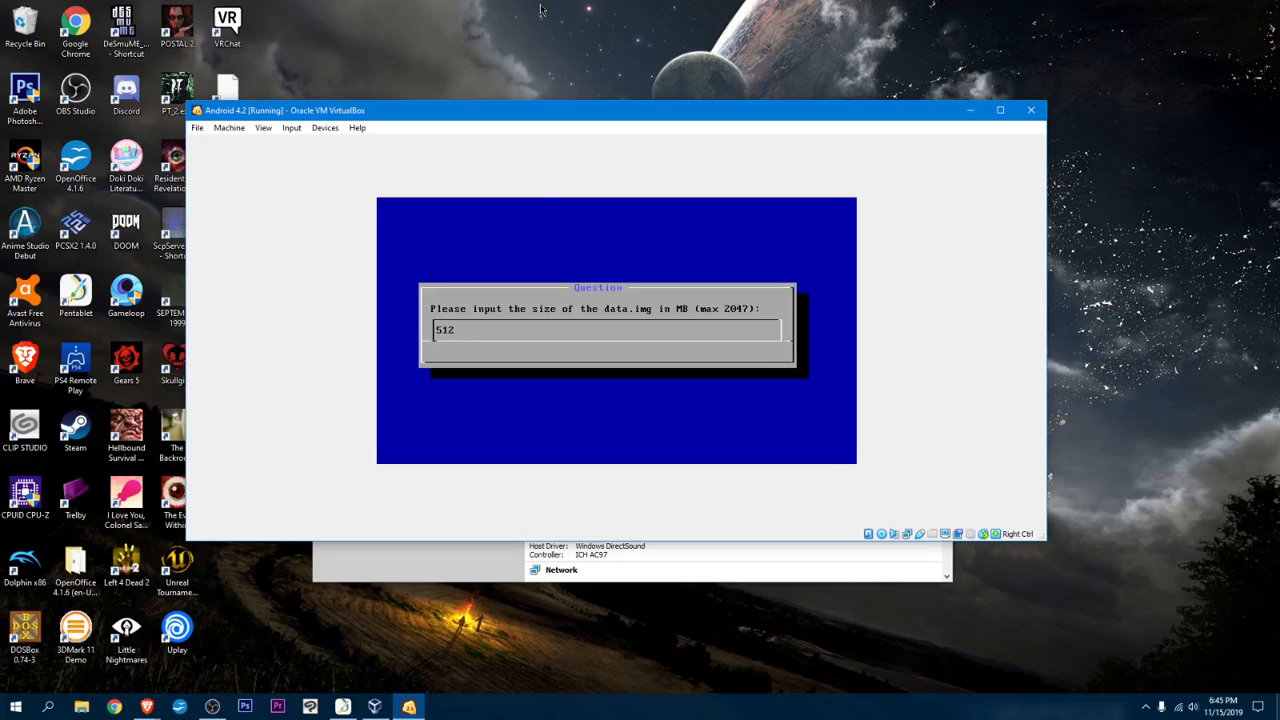
key(Return)
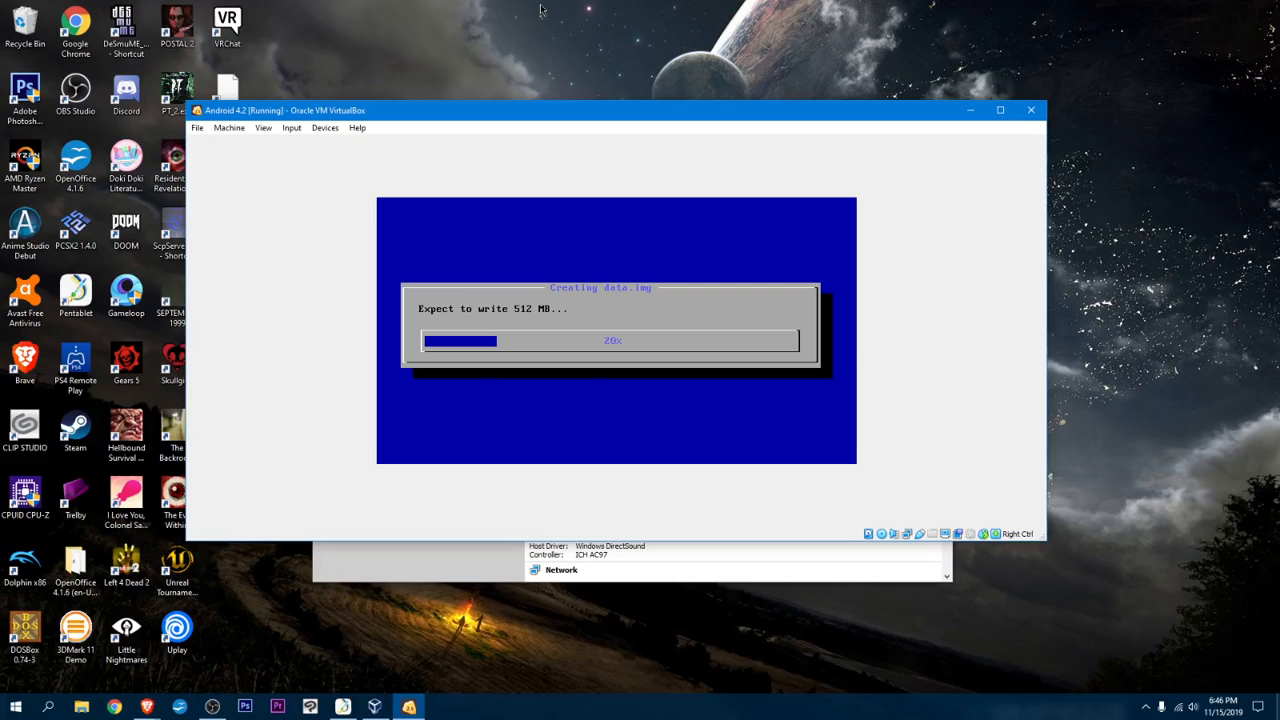
click(374, 707)
click(374, 707)
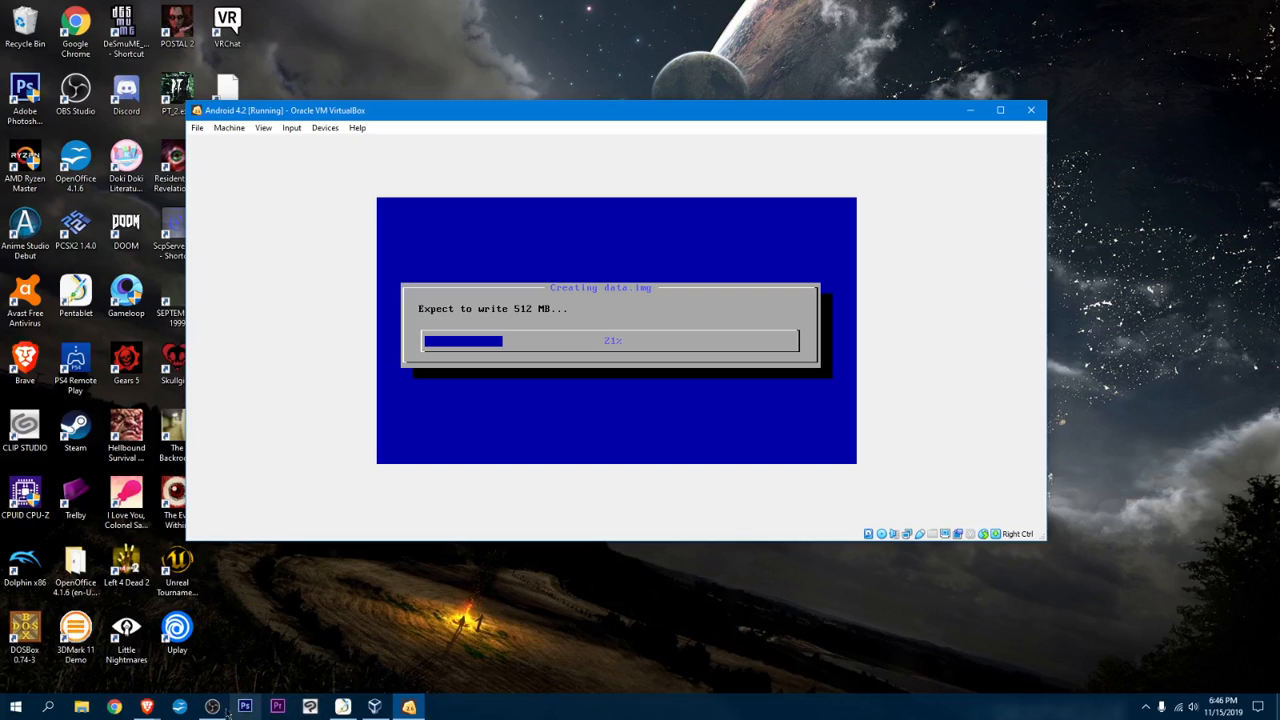
click(212, 707)
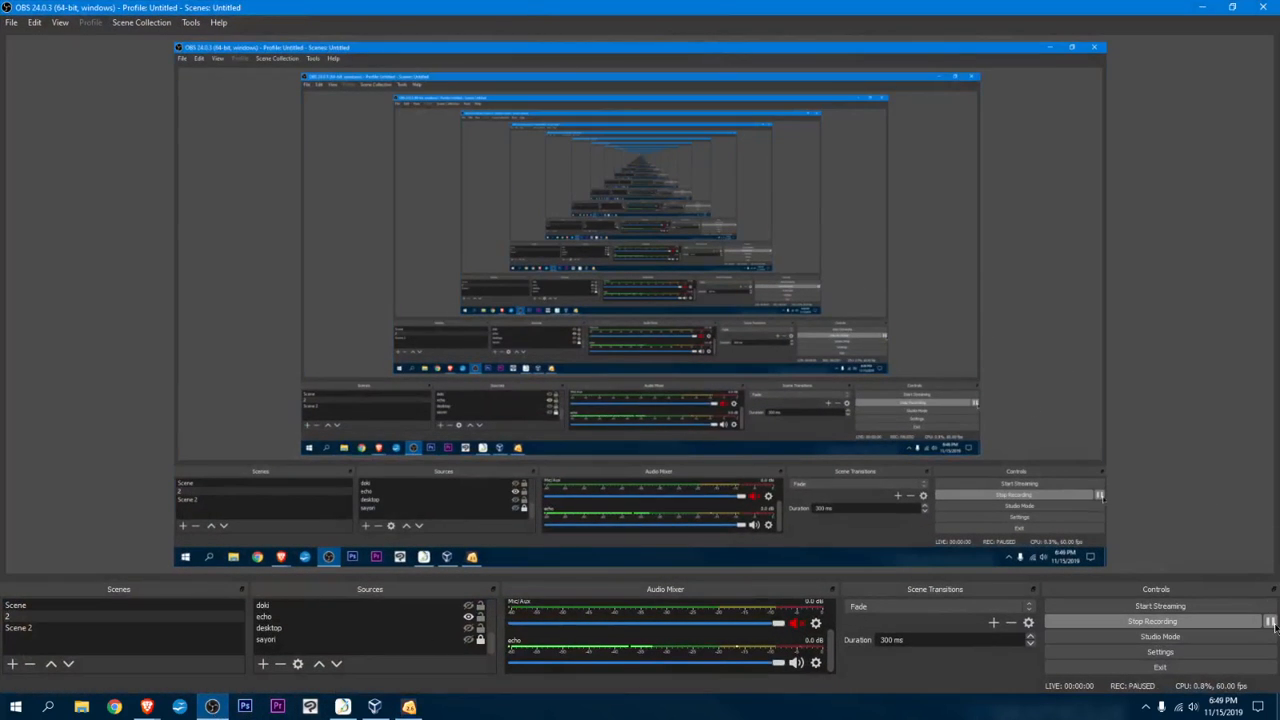
click(409, 707)
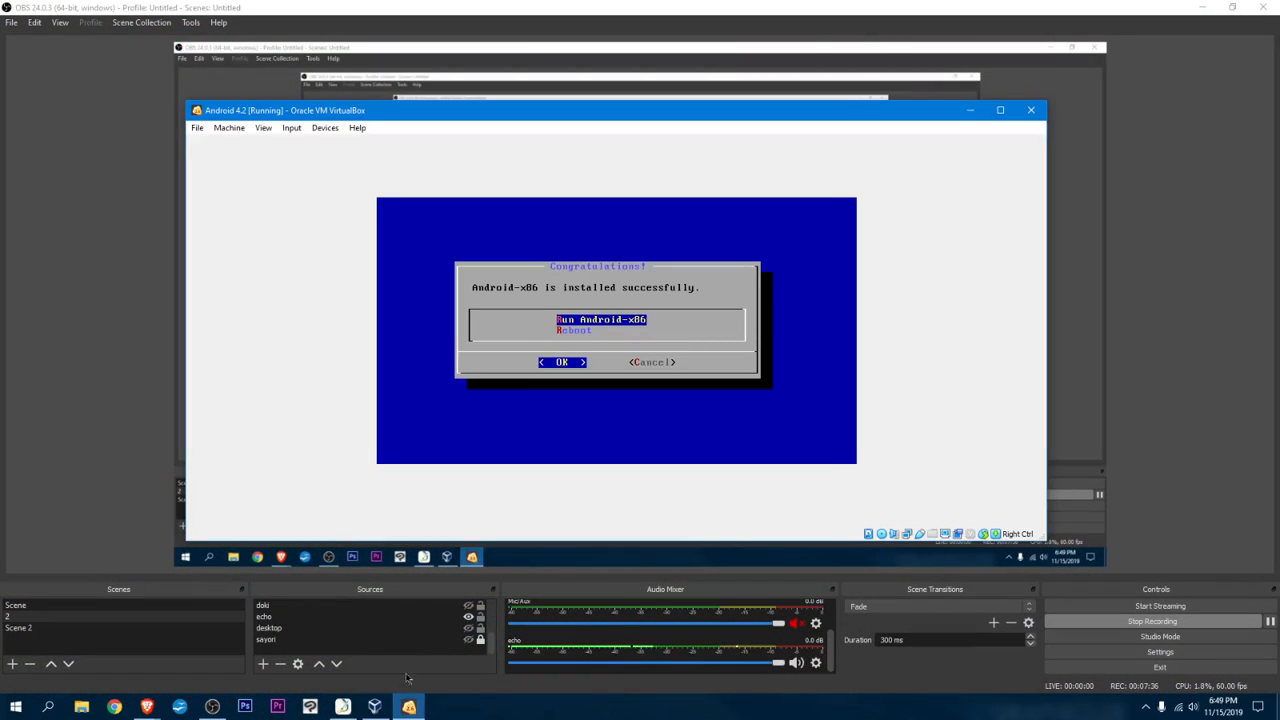
click(1202, 8)
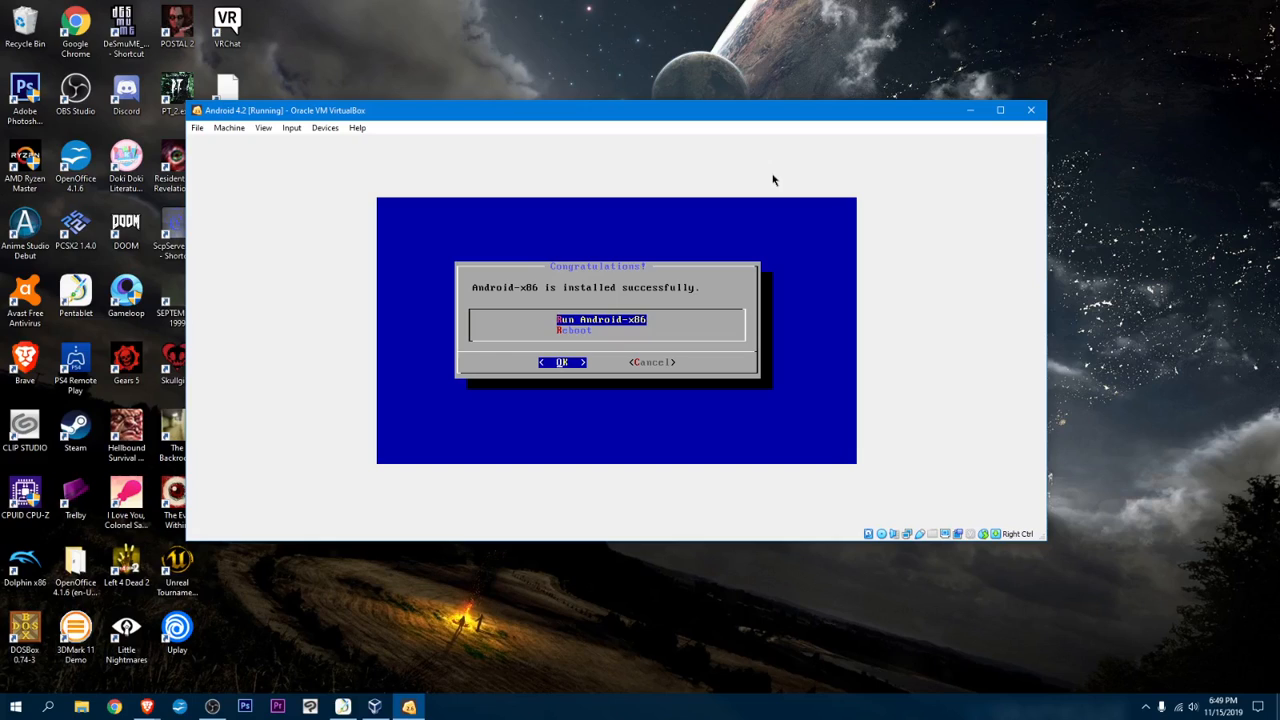
Reboot the virtual machine and run Android-x86 from the live CD without installation.
key(Down)
key(Return)
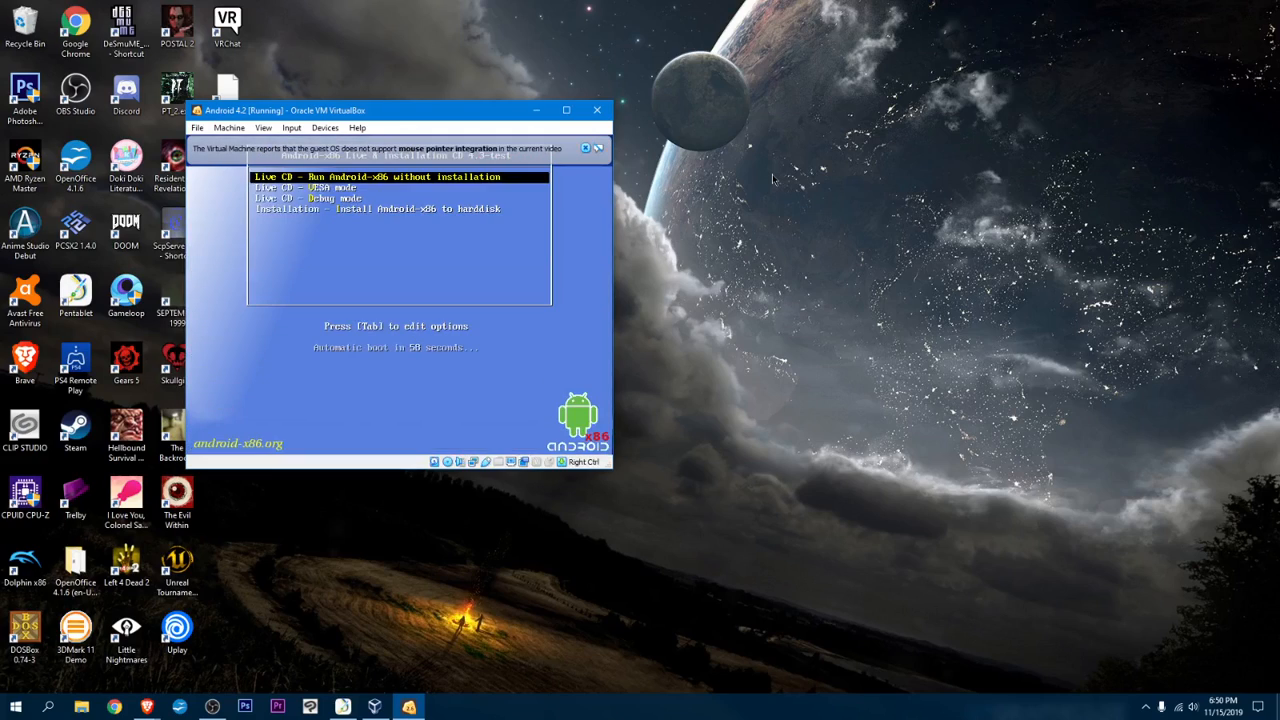
key(Return)
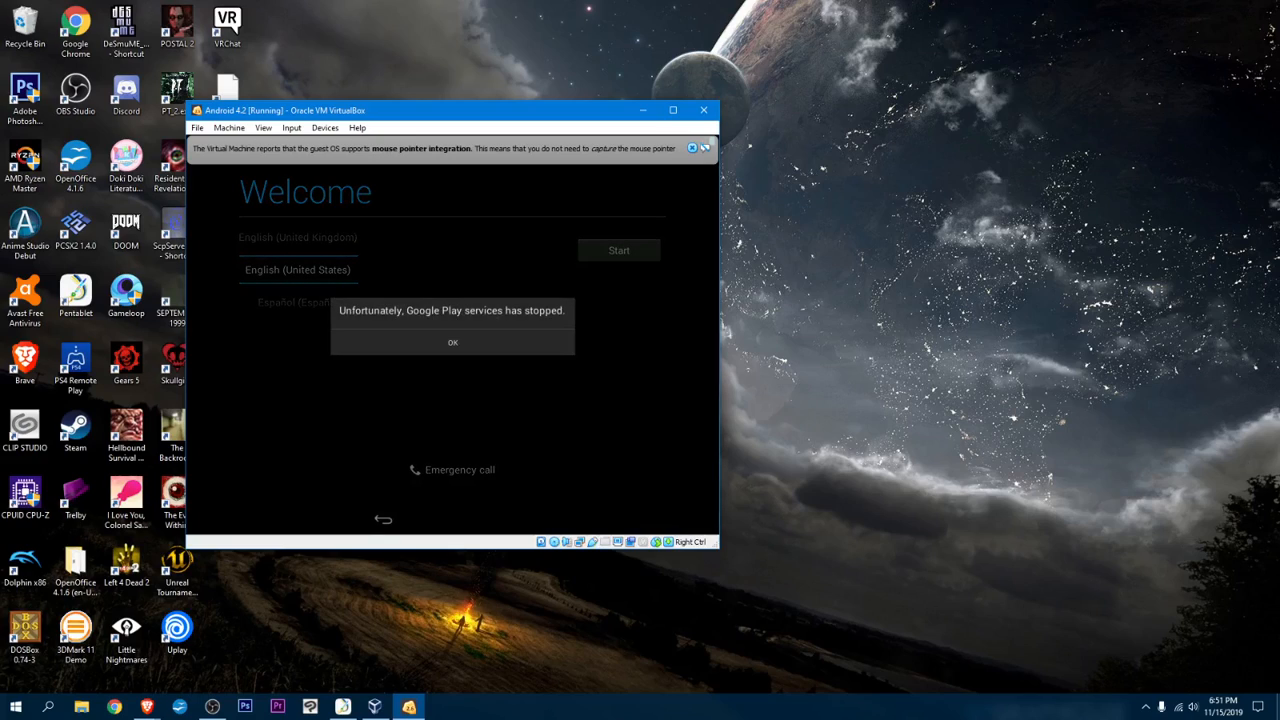
Dismiss the Google Play services error and start the tablet setup from the Welcome page.
click(453, 342)
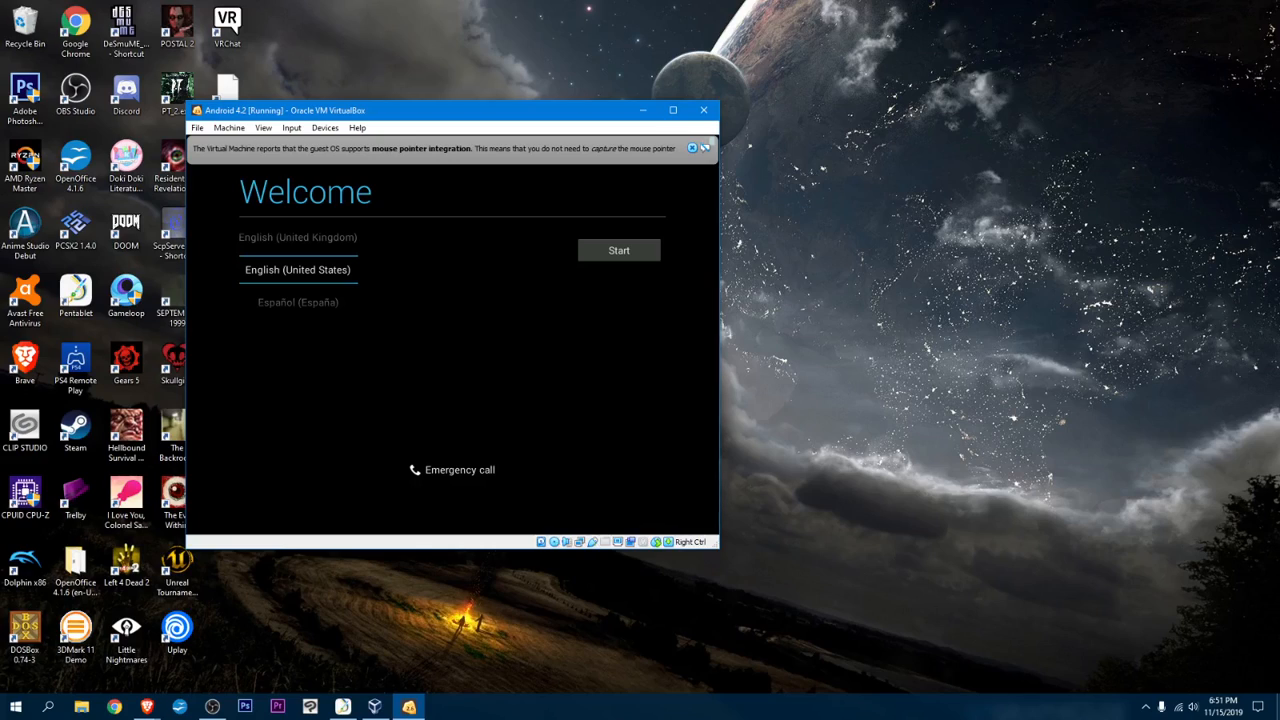
mouse_move(298, 270)
mouse_down()
mouse_move(298, 395)
mouse_move(298, 285)
mouse_up()
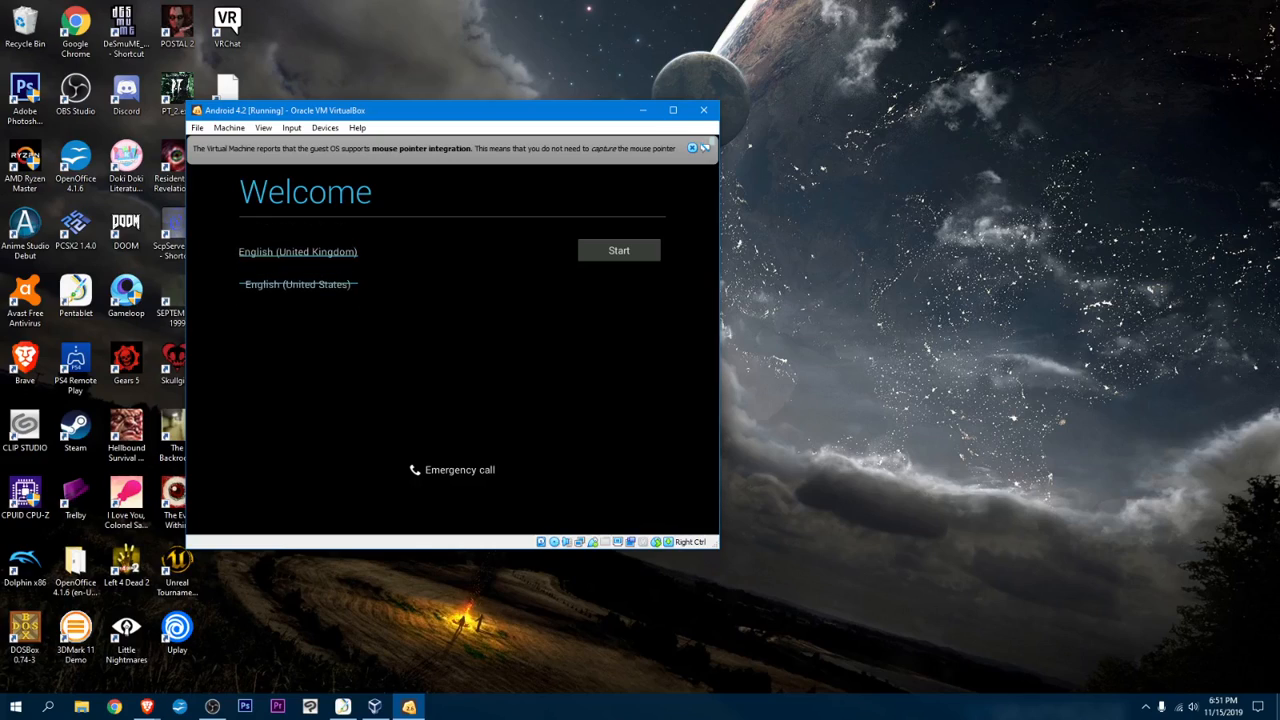
click(619, 250)
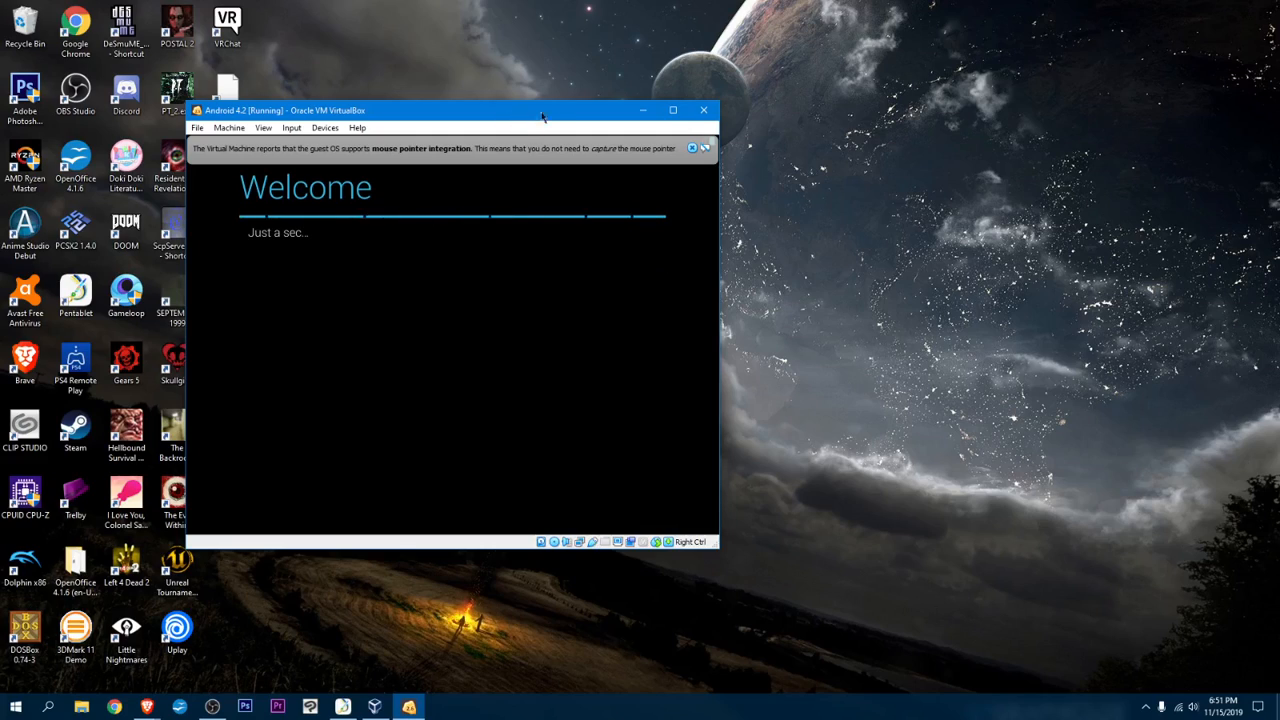
Move the virtual machine window nearer the middle of the desktop and close the mouse pointer integration notice.
drag(552, 112, 710, 126)
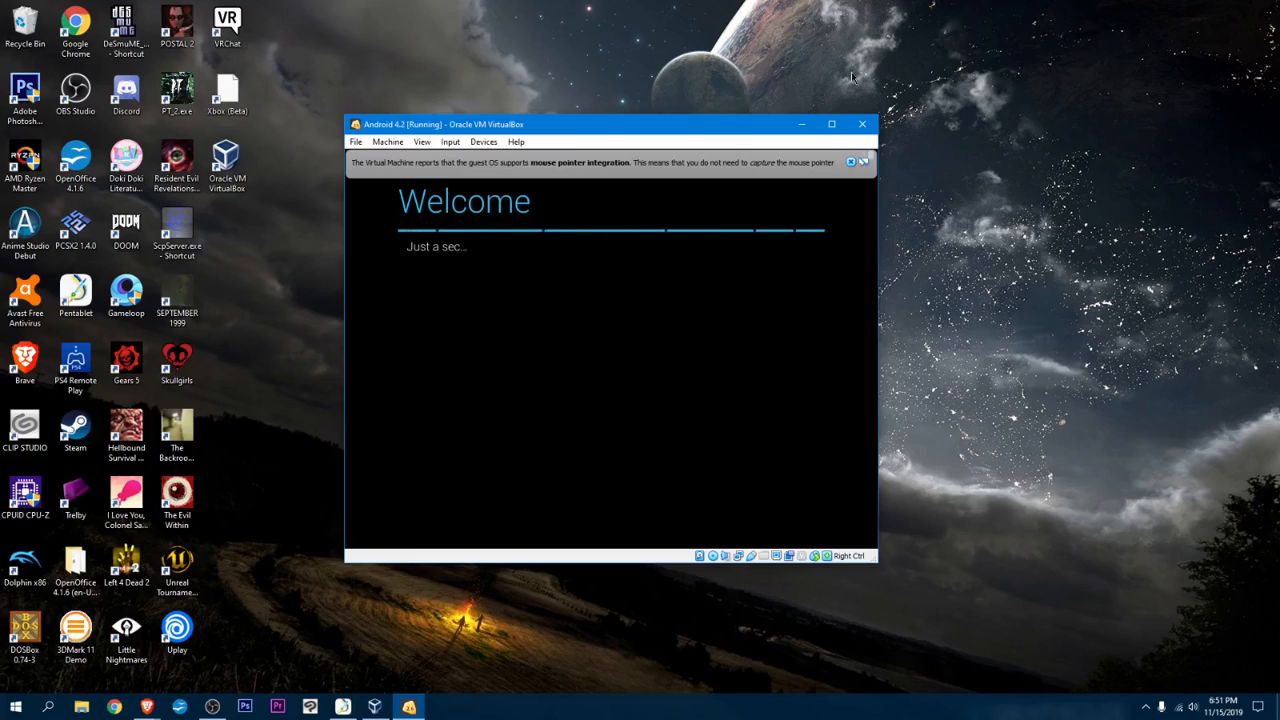
click(850, 162)
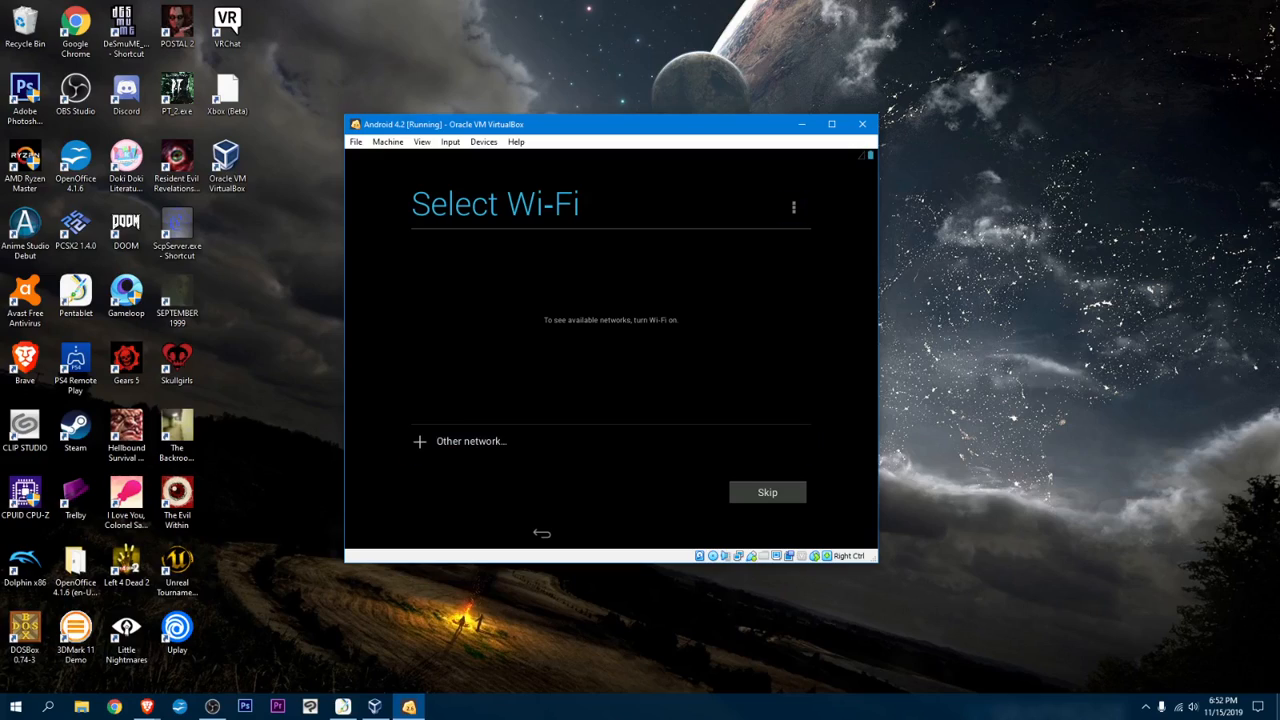
Skip the Wi-Fi selection despite the data charge warning and answer No to having a Google Account.
click(471, 441)
click(471, 441)
click(471, 441)
click(794, 207)
click(767, 492)
click(531, 365)
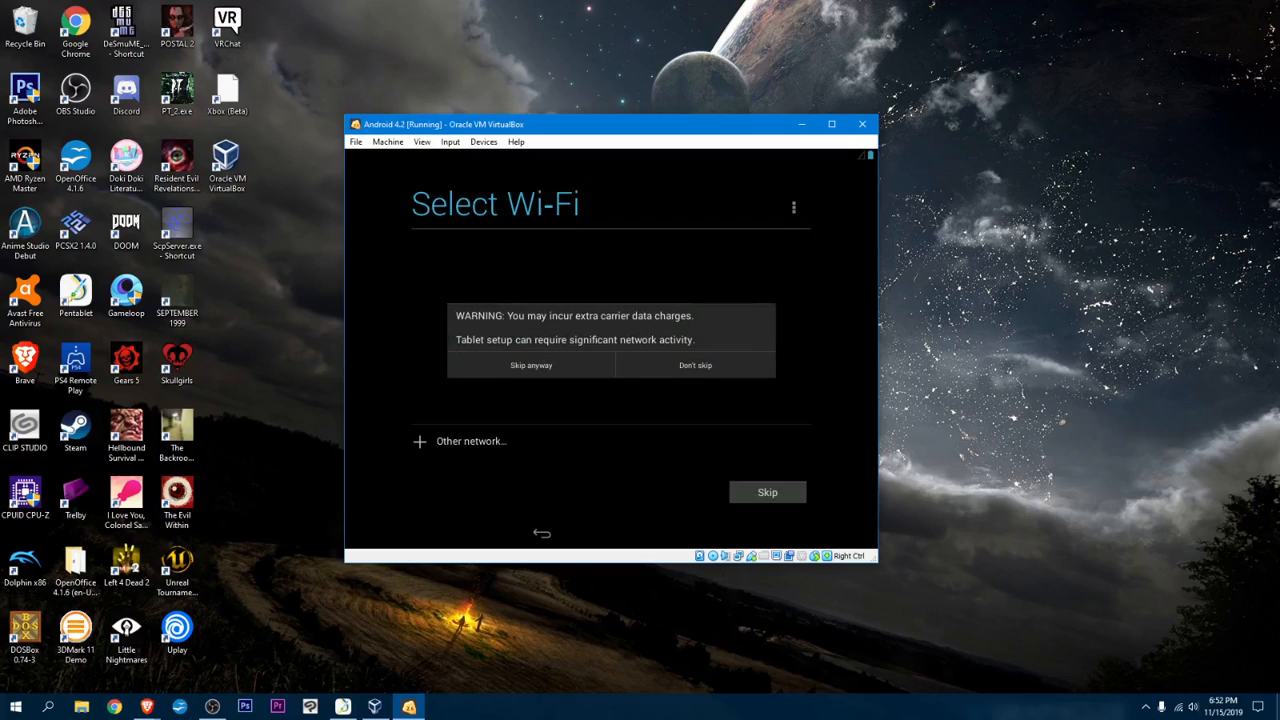
click(775, 486)
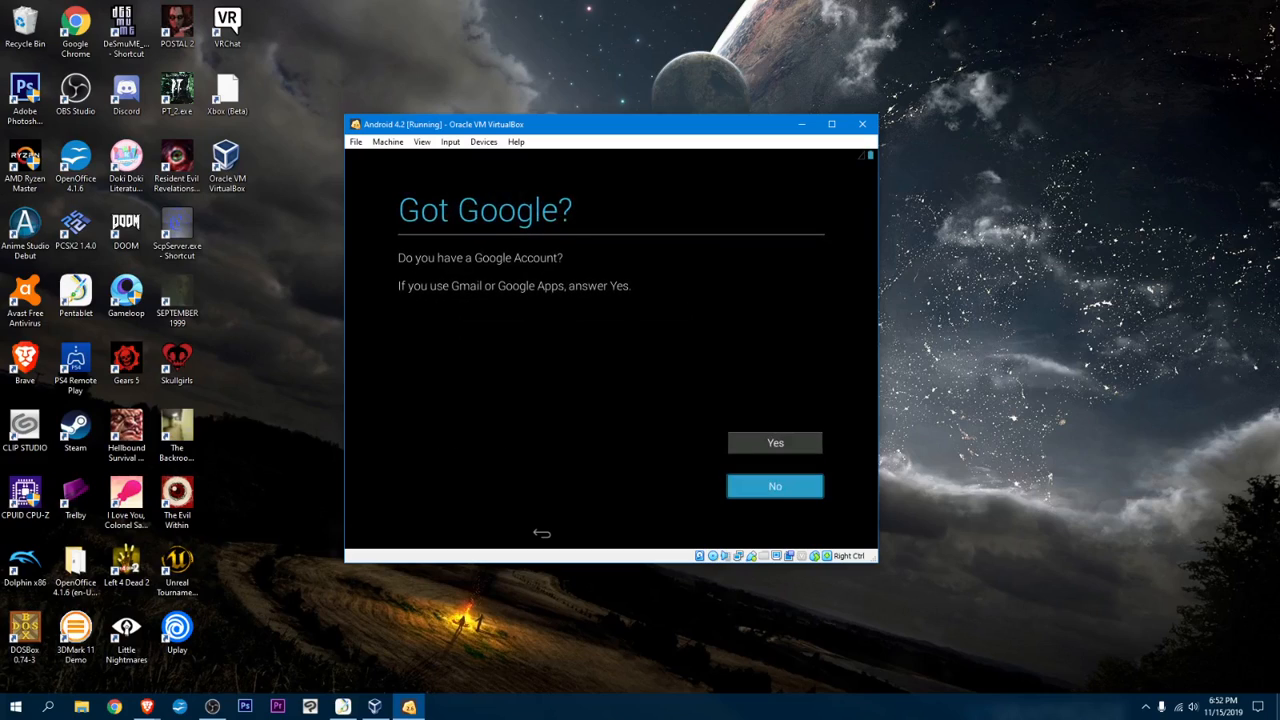
click(775, 486)
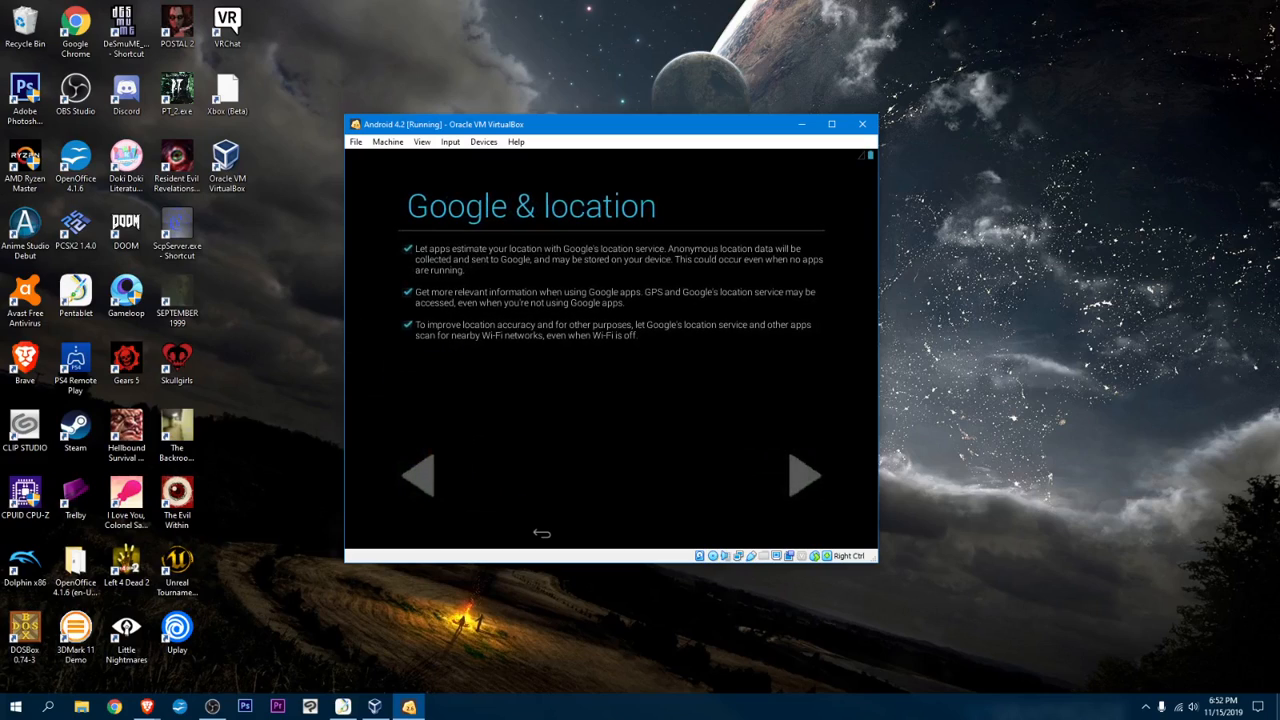
Clear the three Google location options and accept the date and time settings with Central Time.
click(407, 248)
click(407, 292)
click(407, 325)
click(805, 476)
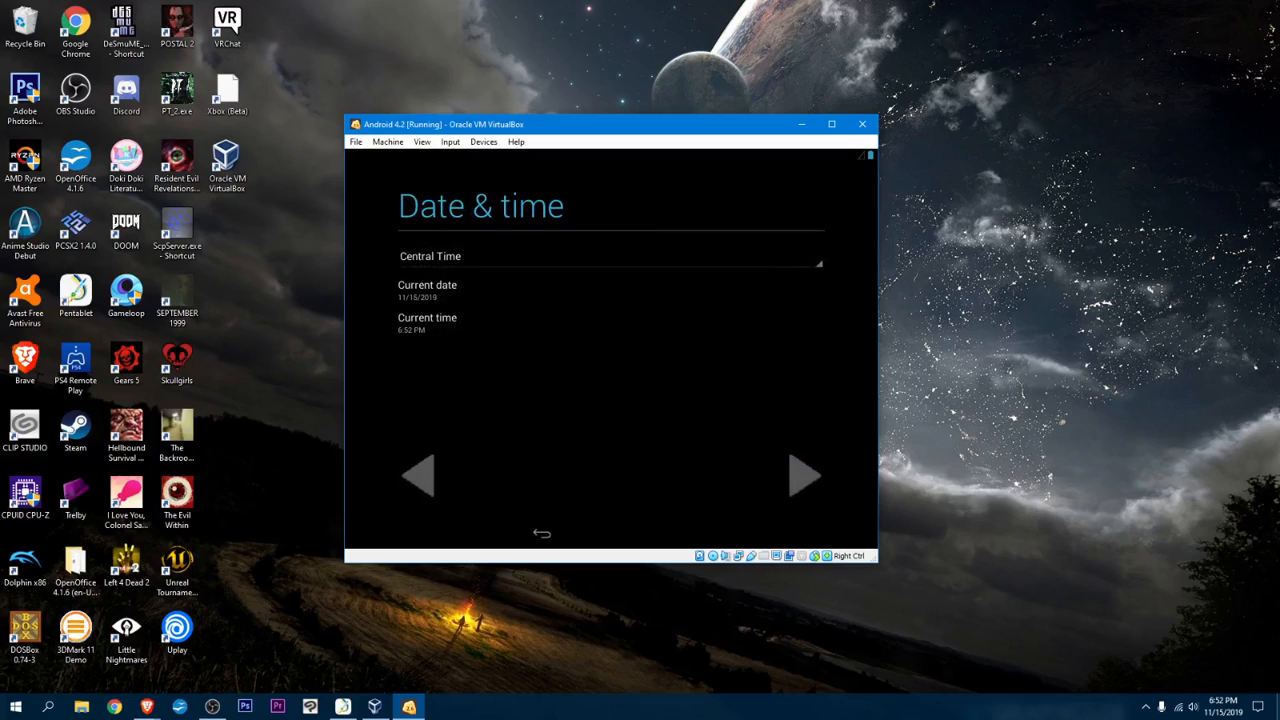
click(805, 476)
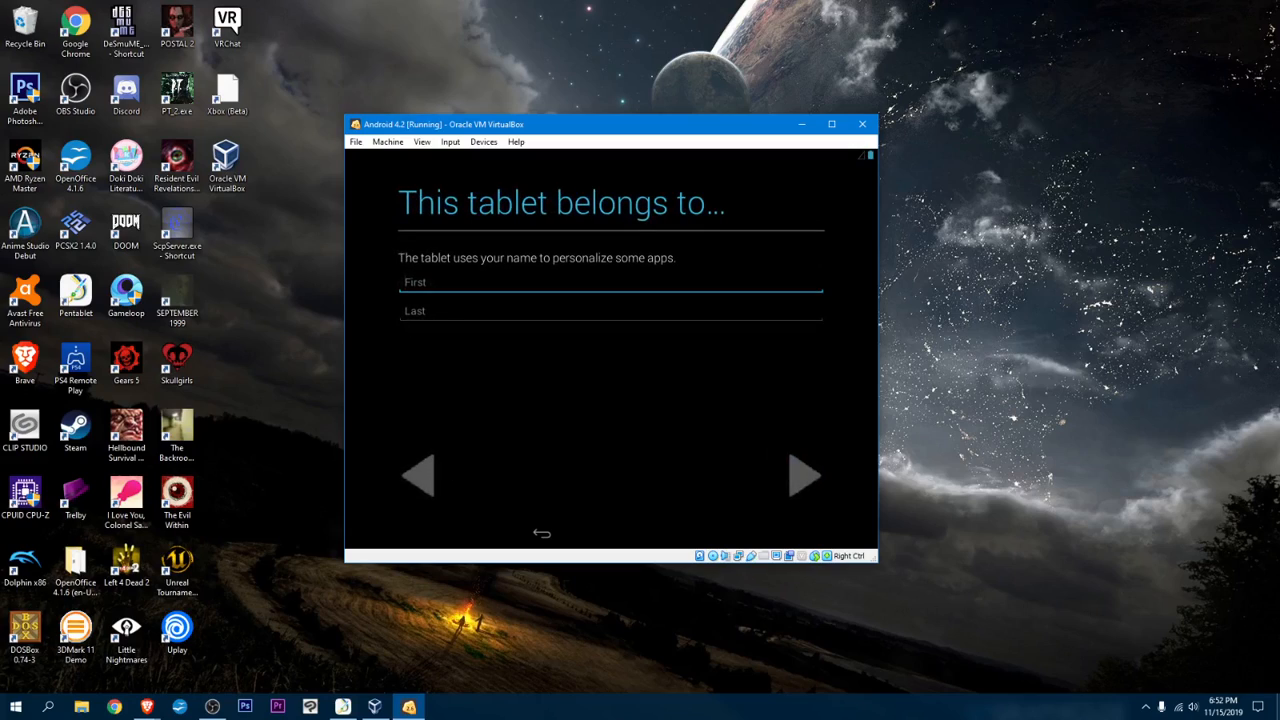
Enter the tablet owner's first and last name and continue the setup.
text(power)
key(Tab)
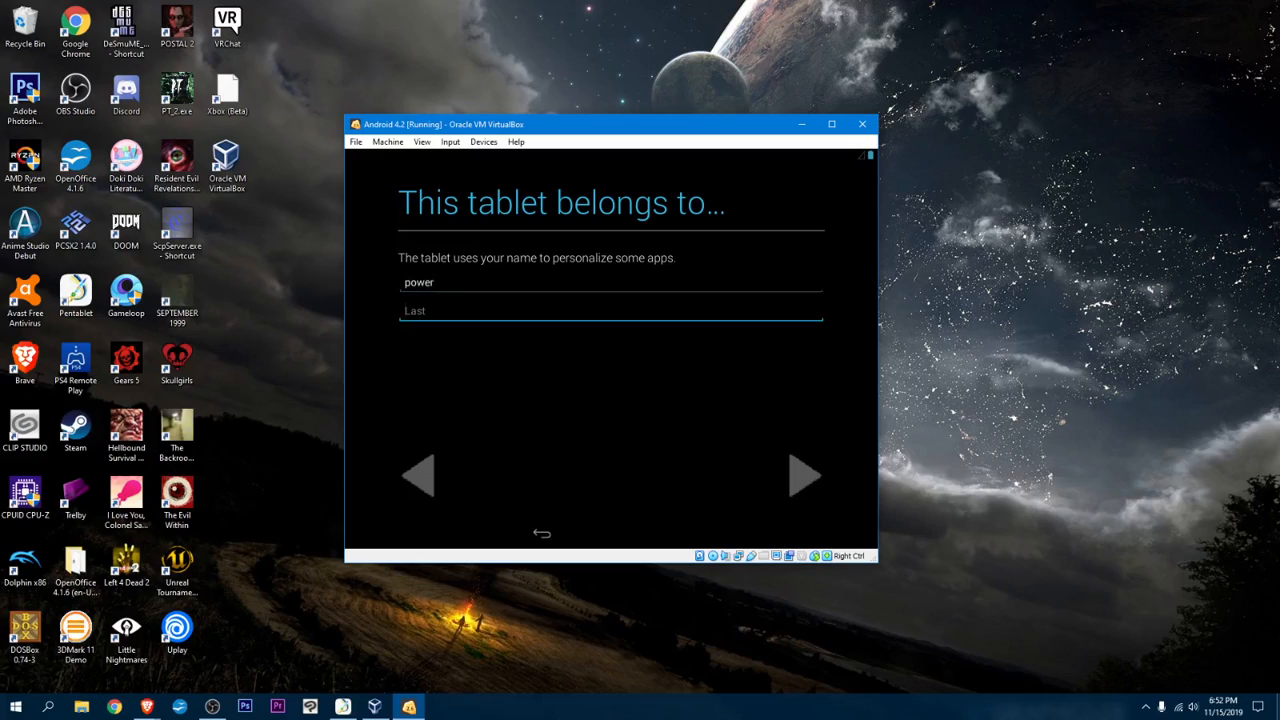
text(sure)
text(ge)
key(Return)
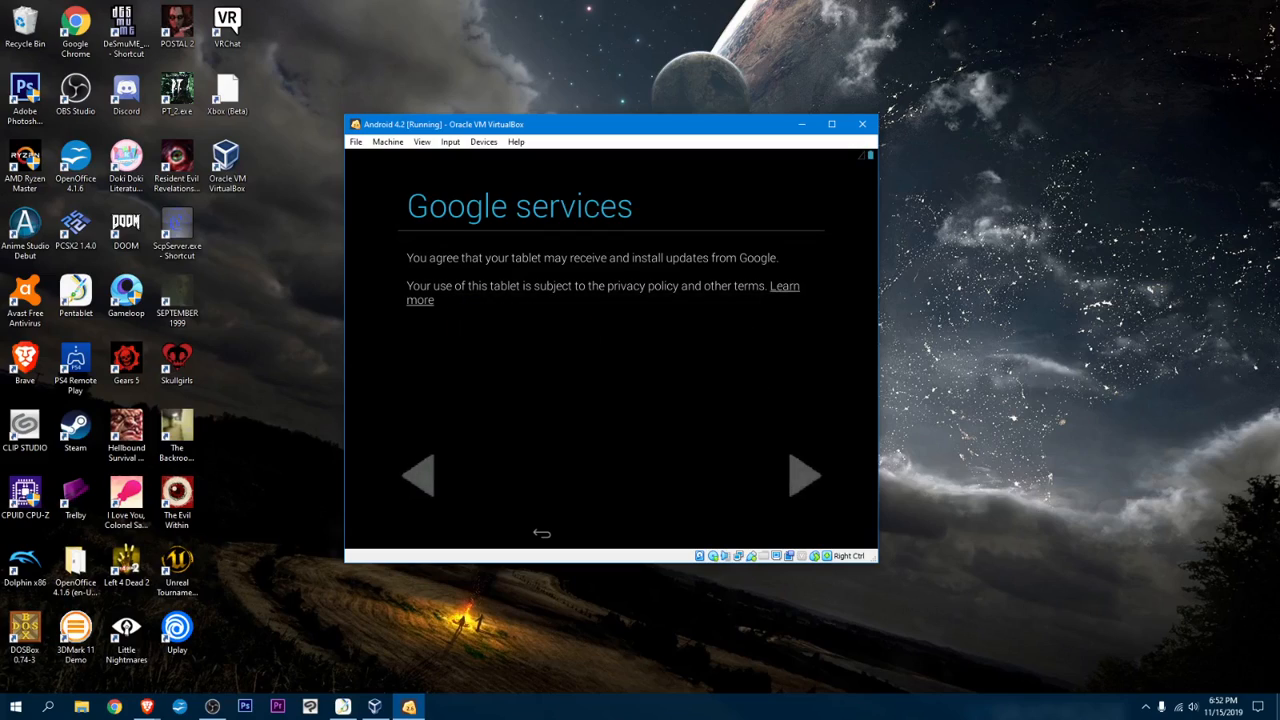
Accept the Google services terms and finish the tablet setup, dismissing the home screen introduction.
key(Return)
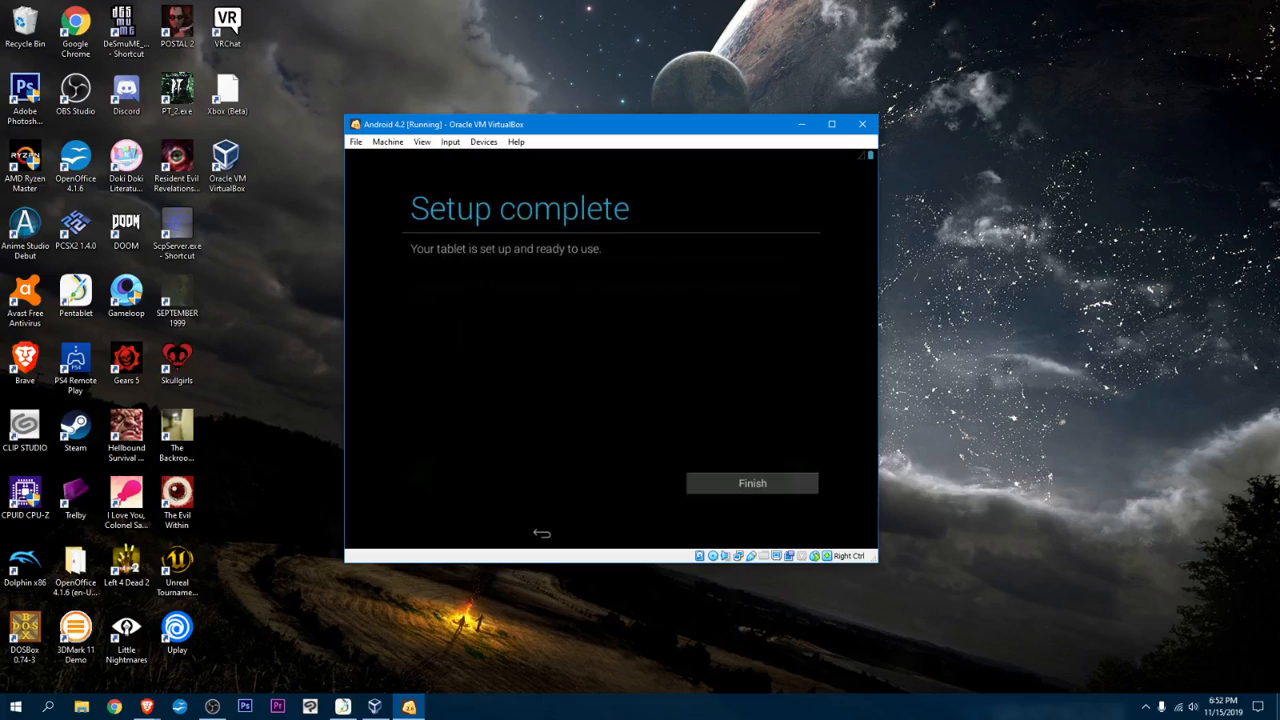
key(Return)
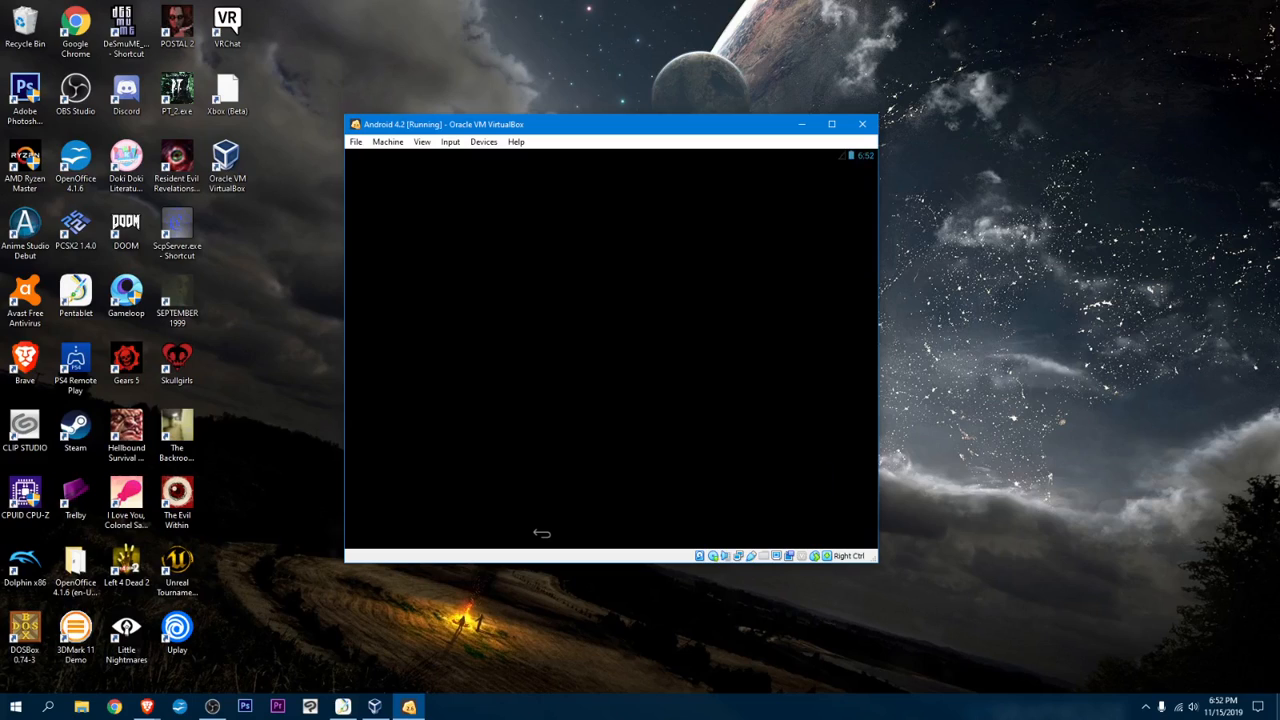
click(847, 494)
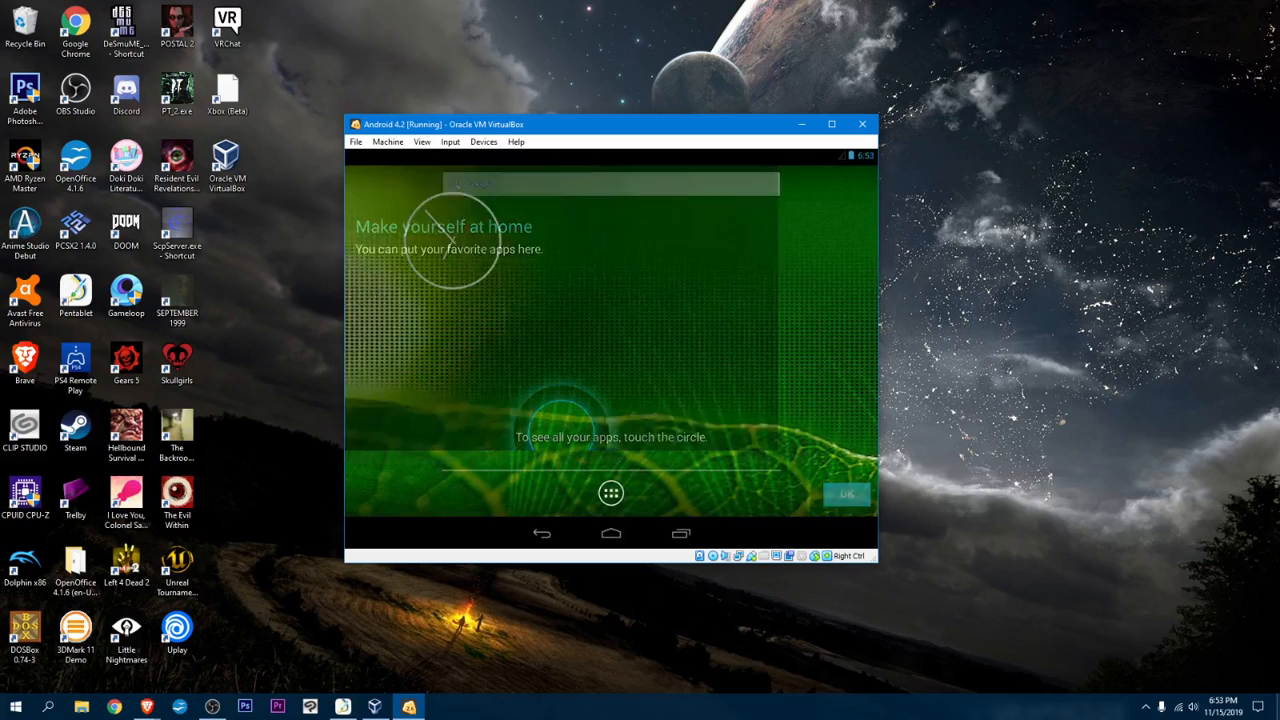
Look through the Android home screen pages and the lists of available apps and widgets.
drag(480, 340, 560, 340)
mouse_move(750, 340)
mouse_down()
mouse_move(500, 340)
mouse_move(750, 340)
mouse_up()
drag(500, 340, 750, 340)
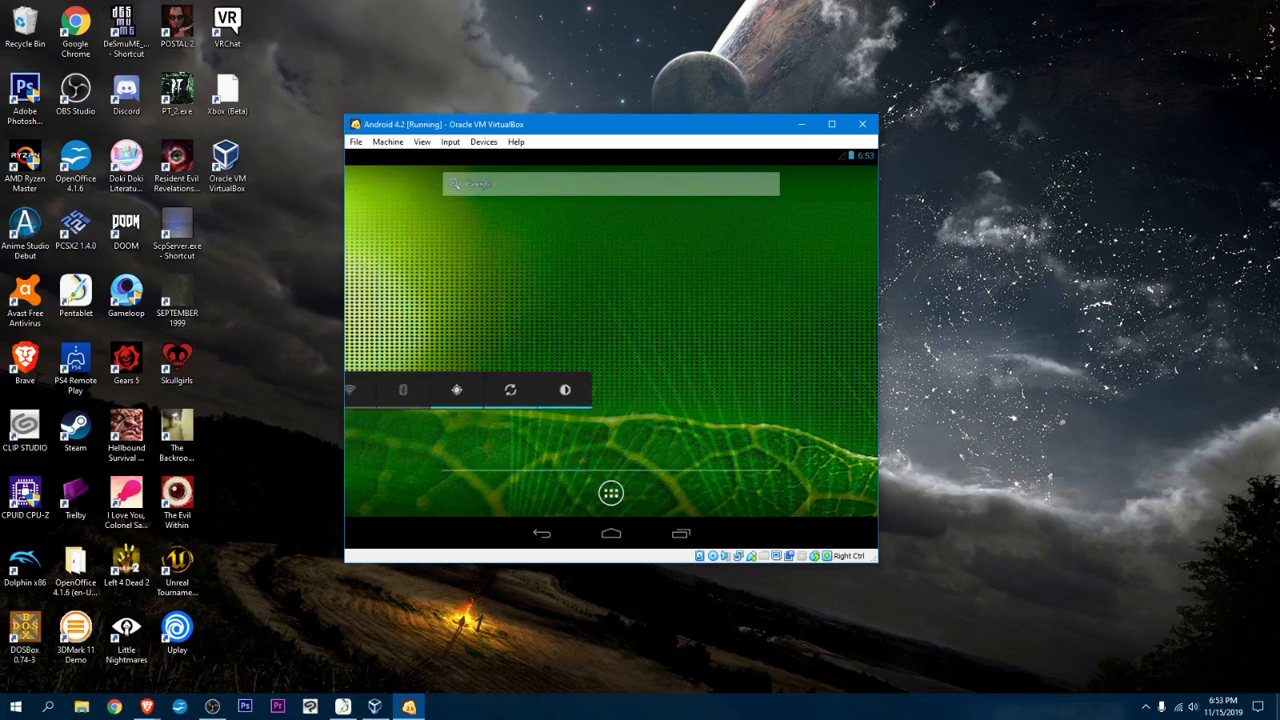
click(611, 493)
drag(640, 330, 480, 330)
click(446, 274)
drag(680, 335, 480, 335)
scroll(611, 345, down, 1)
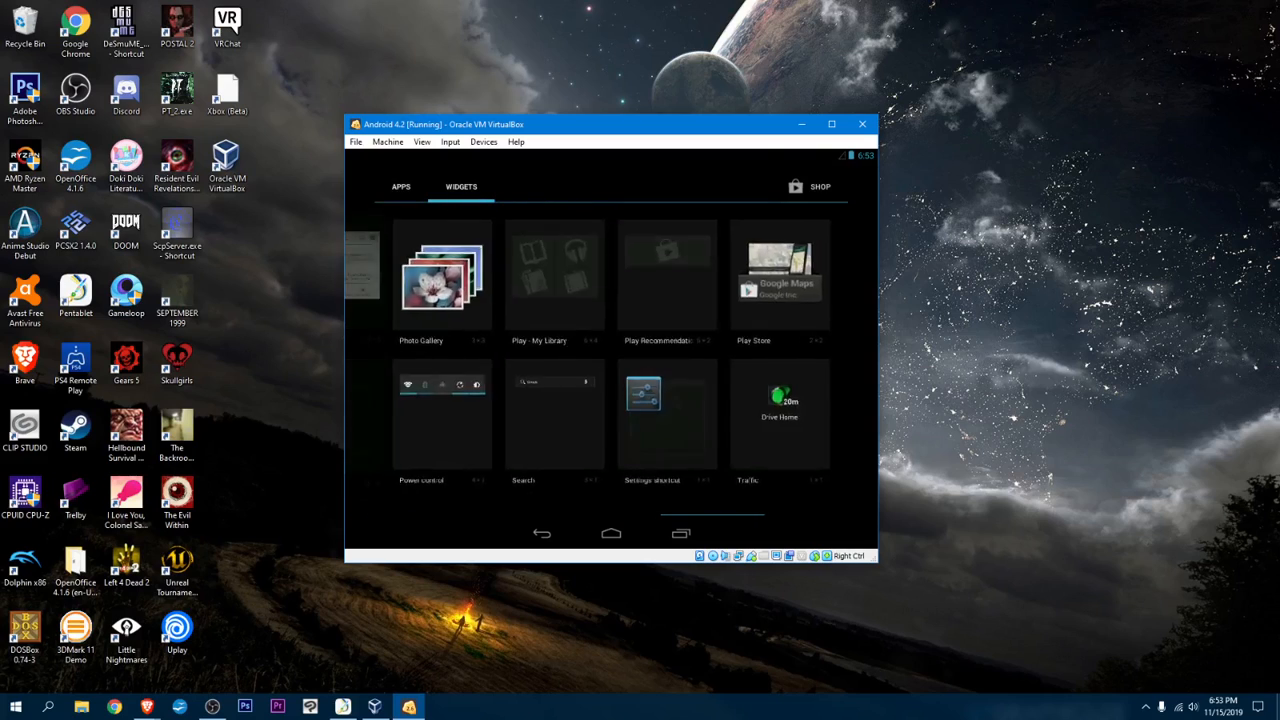
scroll(611, 345, up, 3)
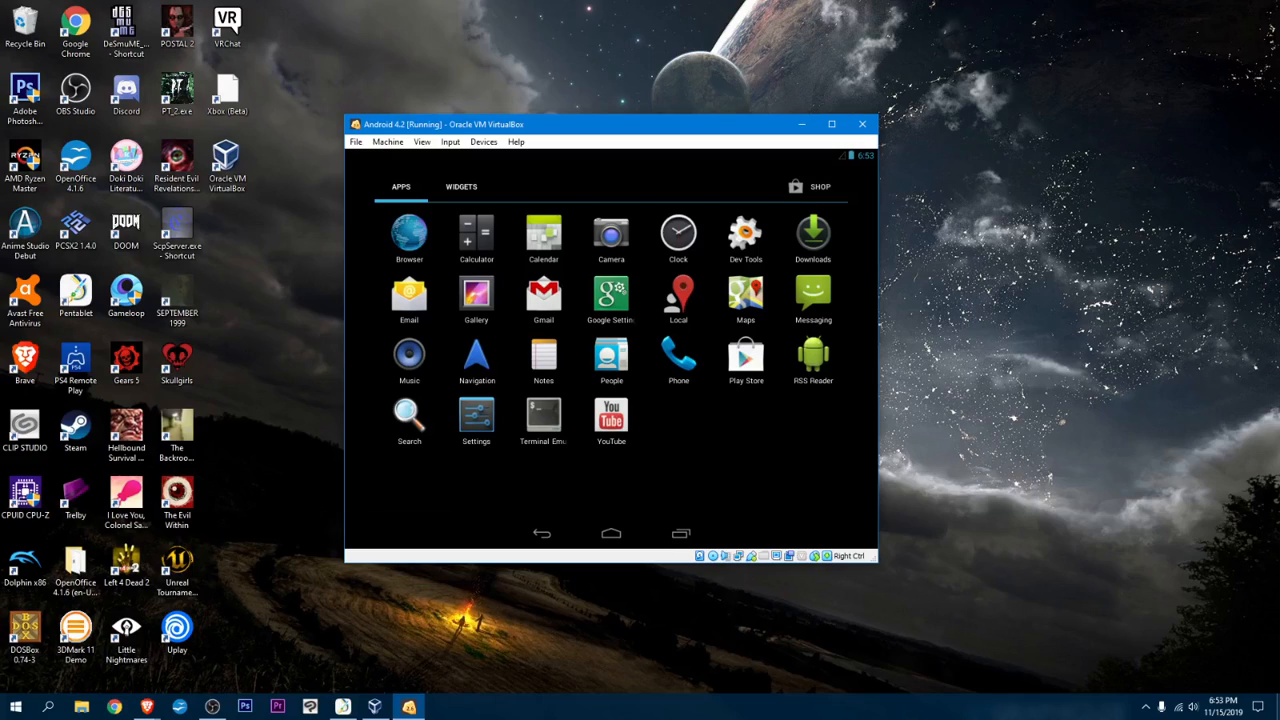
Open the terminal emulator and run the commands root and help.
click(543, 418)
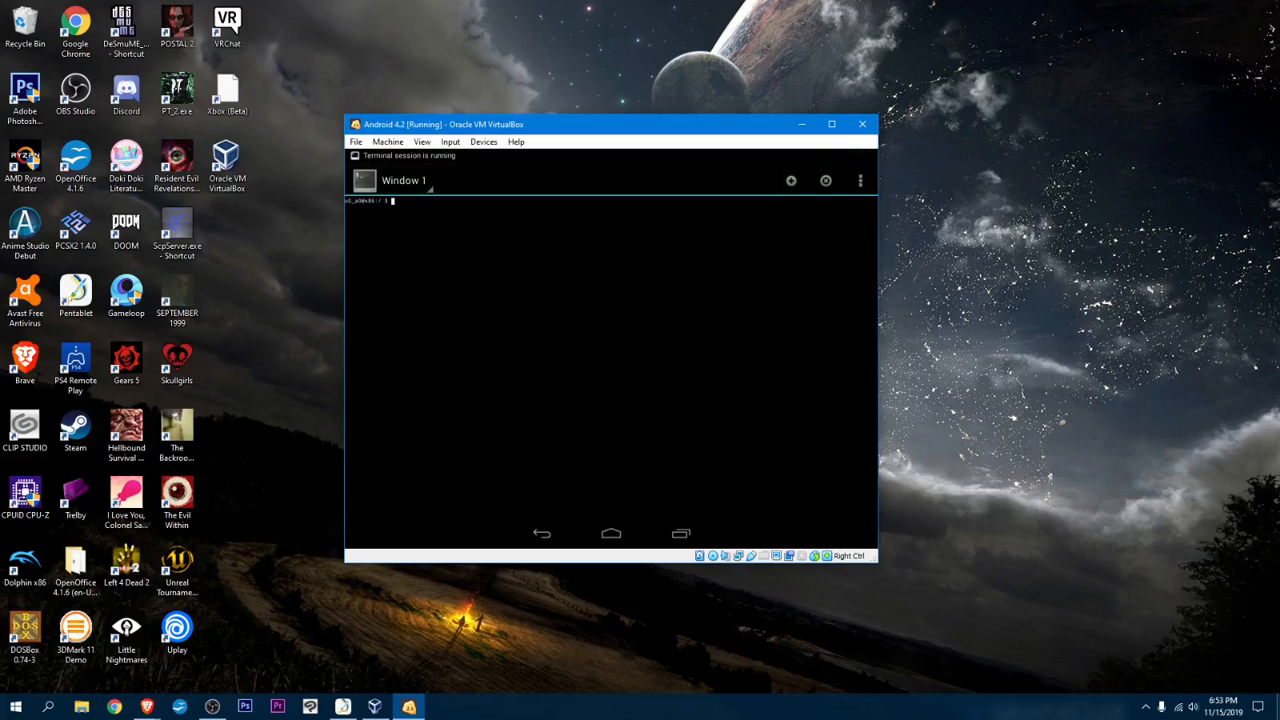
text(rrmroot)
key(Return)
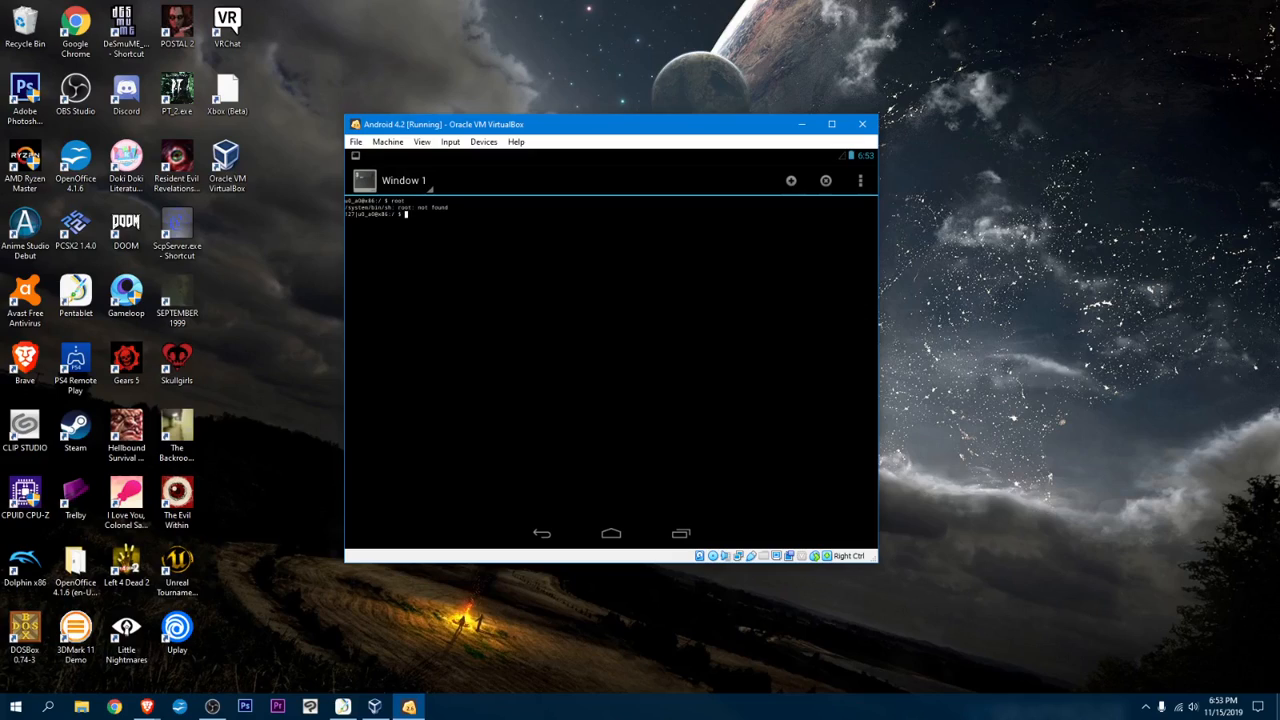
text(help)
key(Return)
Open a second terminal window and close it.
click(790, 180)
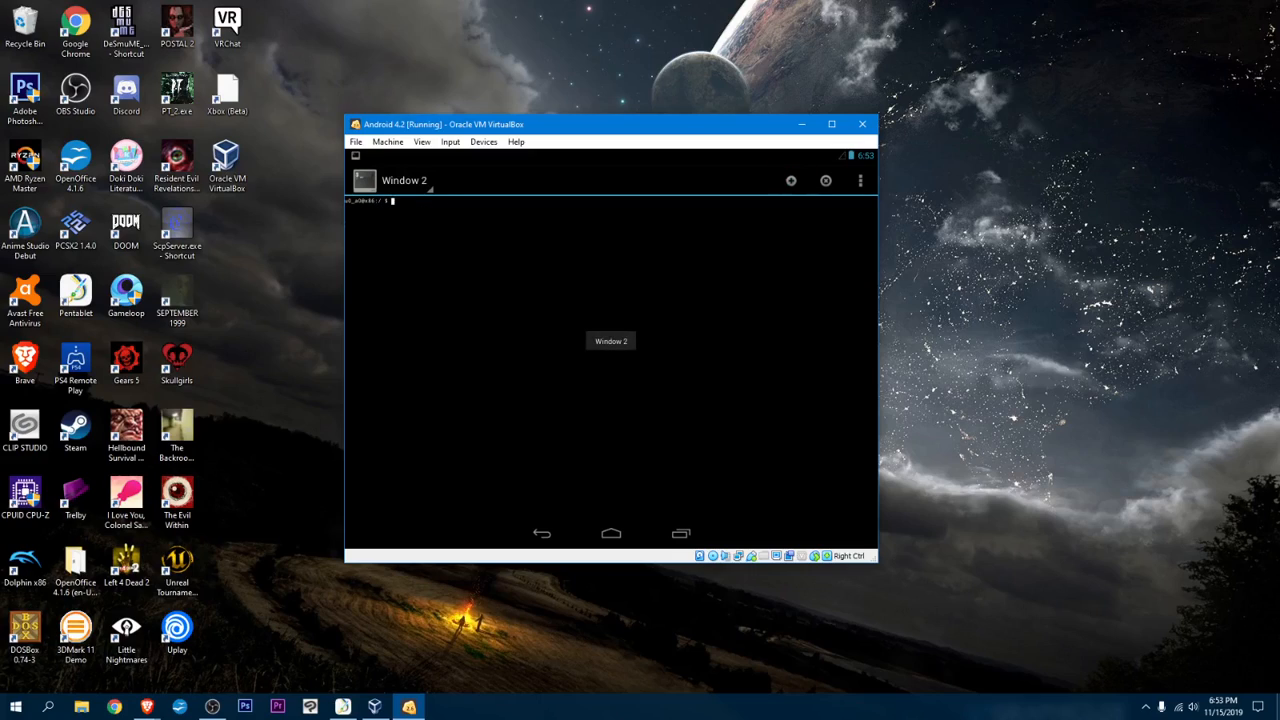
click(825, 181)
click(693, 356)
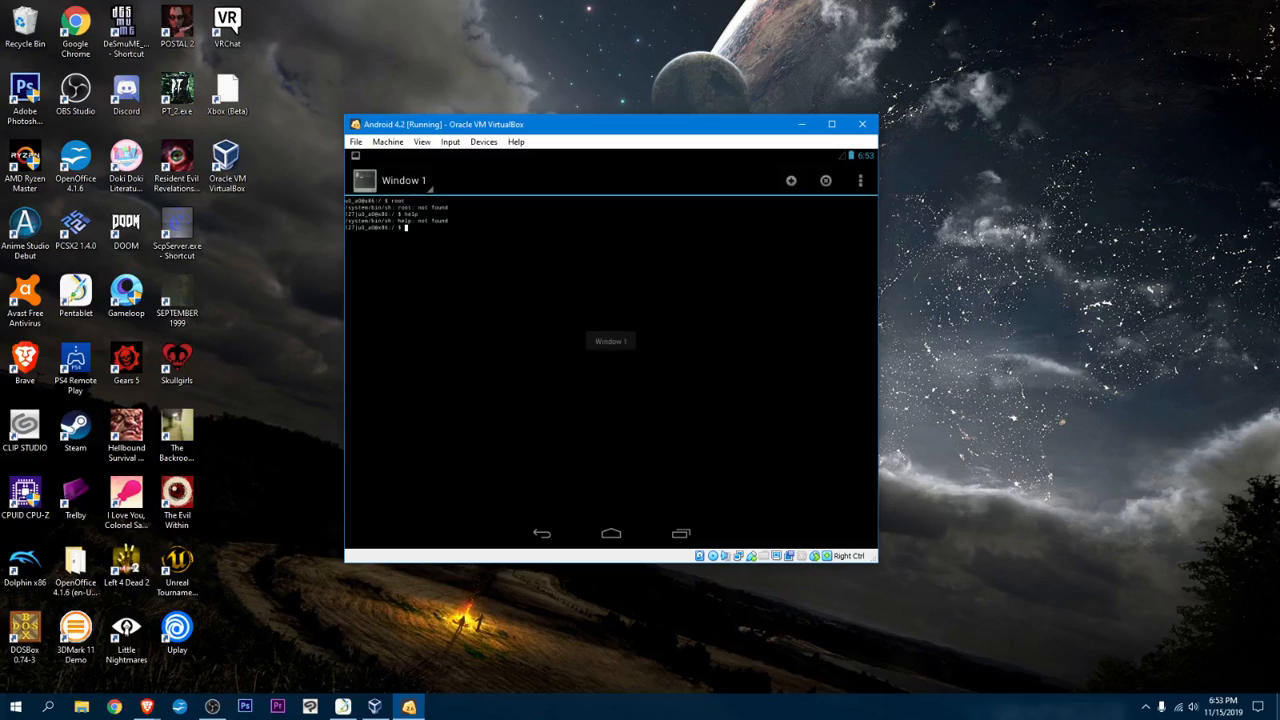
Take the WifiLock in the terminal emulator and view its list of control and function keys.
click(860, 180)
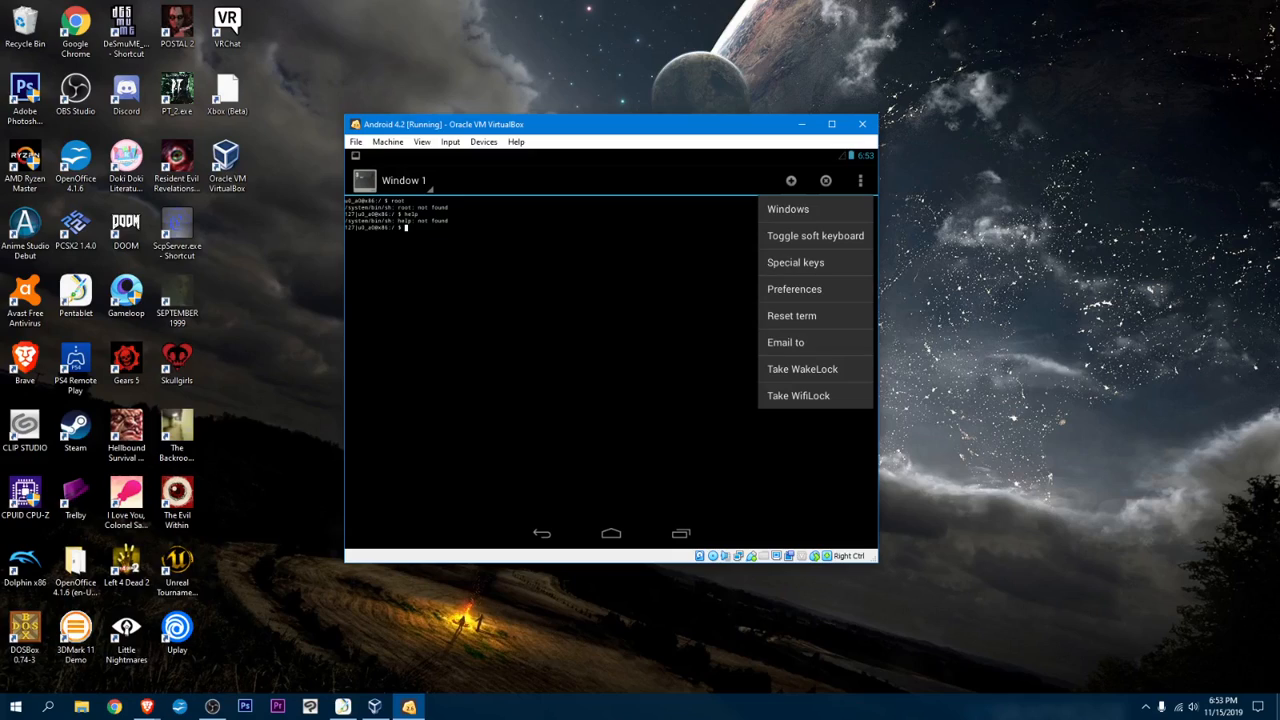
click(815, 396)
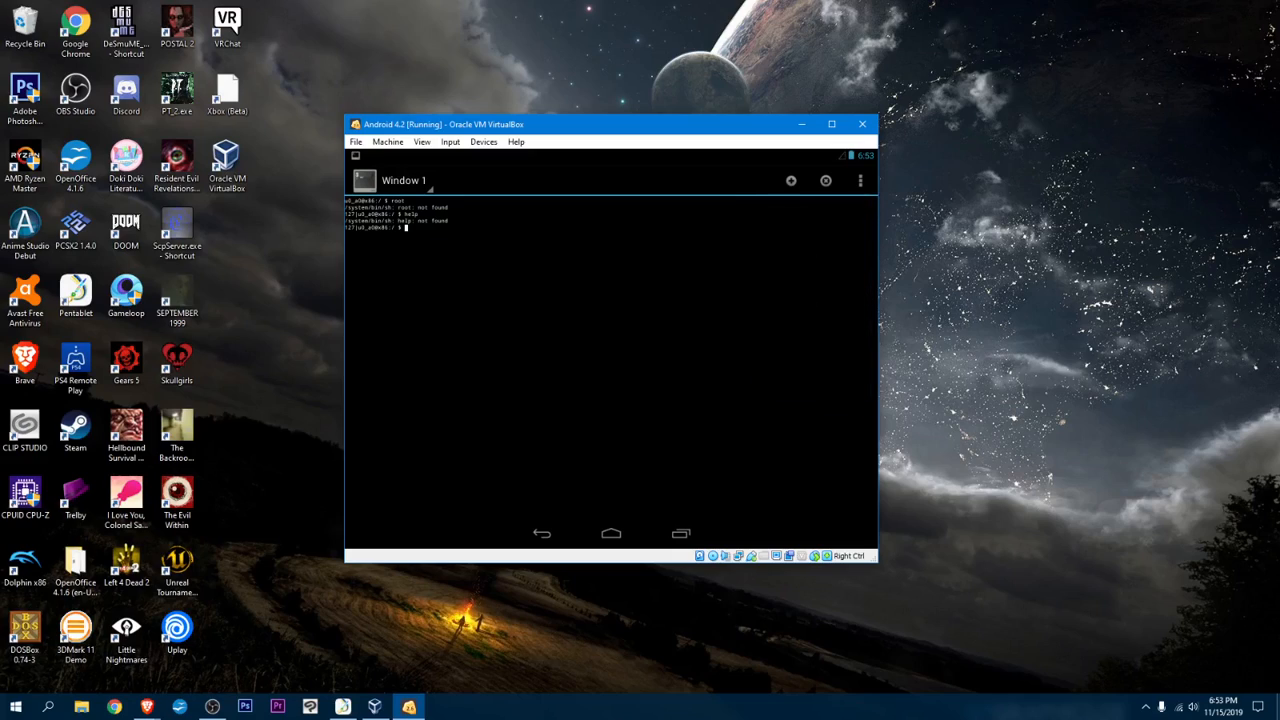
click(860, 180)
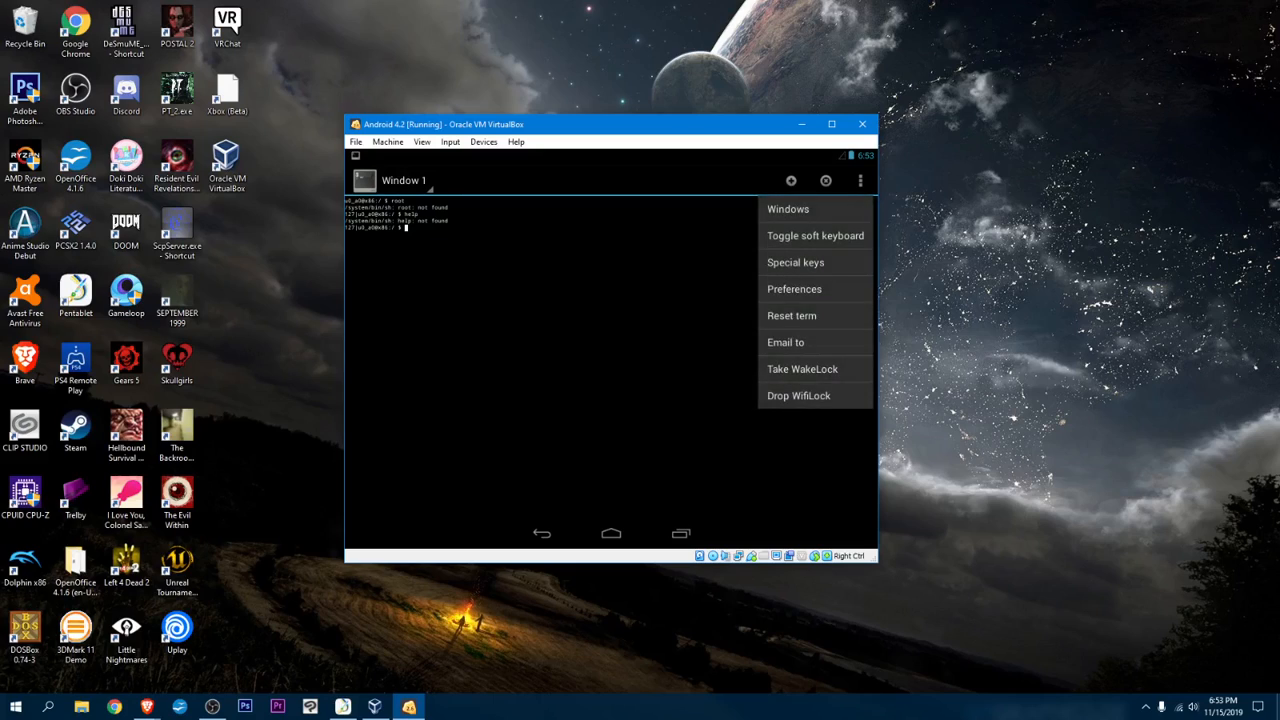
click(795, 262)
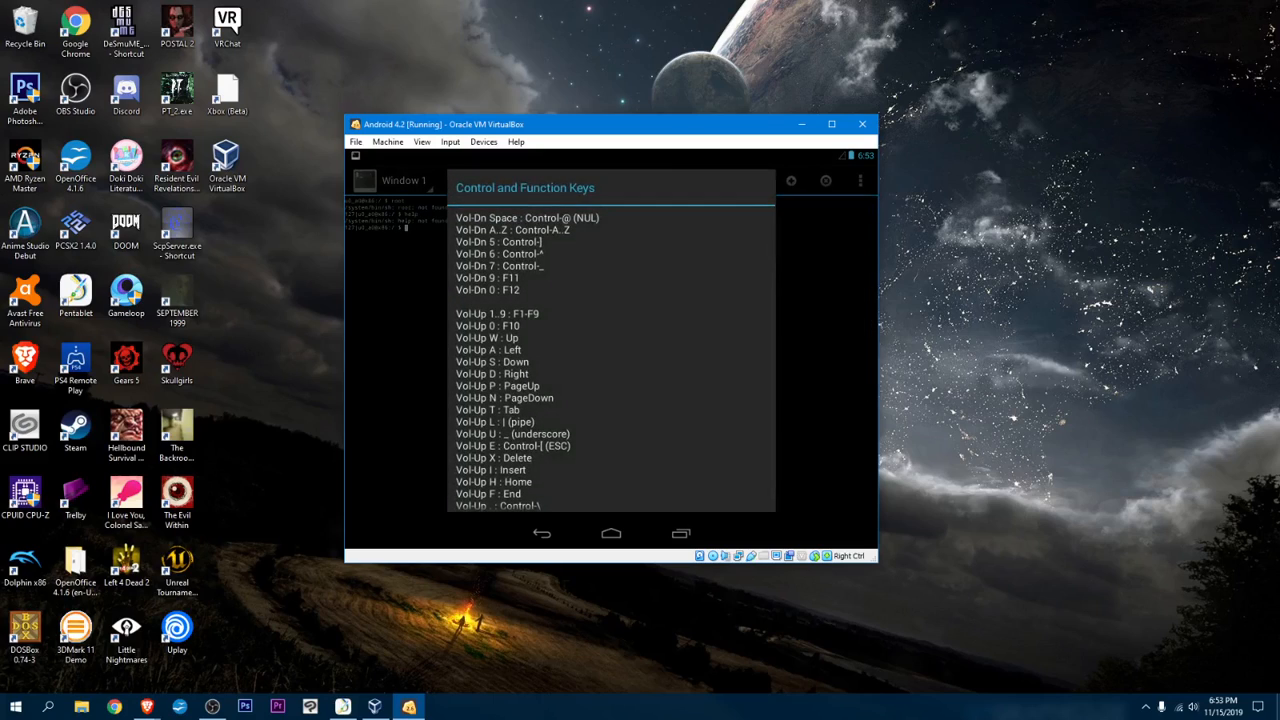
key(Escape)
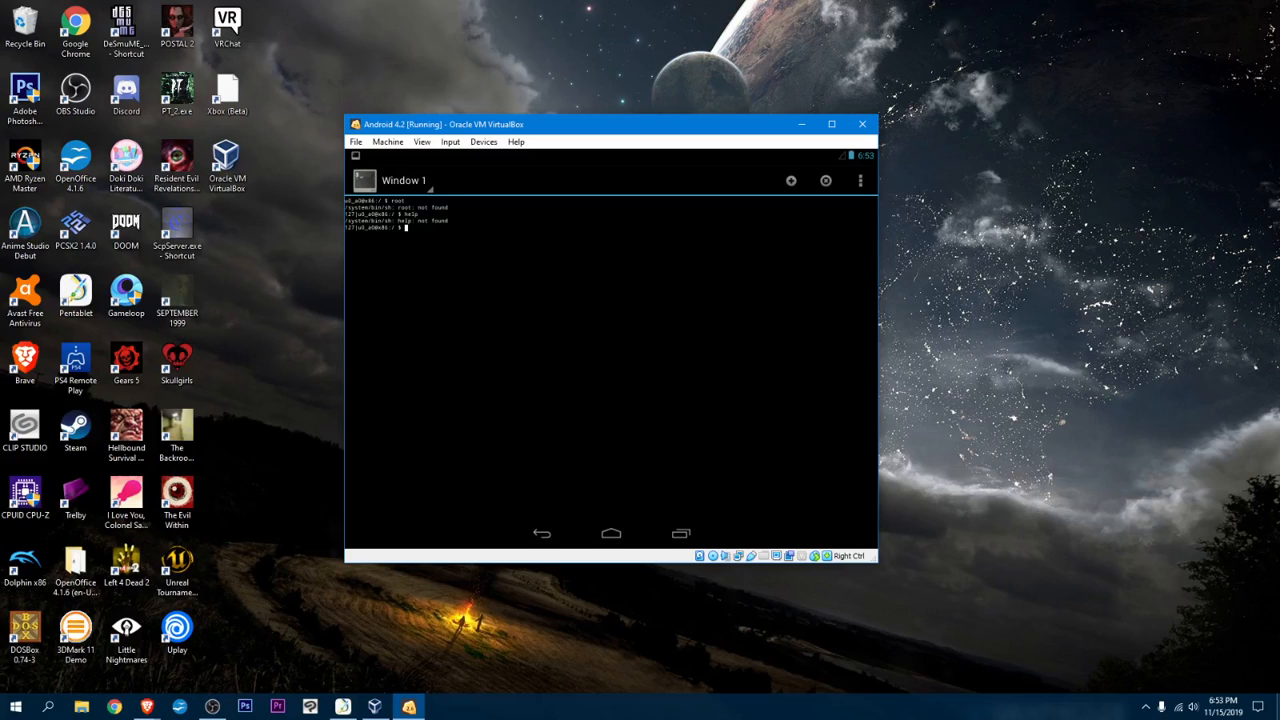
Leave the terminal emulator and page through the app drawer's apps and widgets.
click(541, 533)
drag(543, 415, 761, 305)
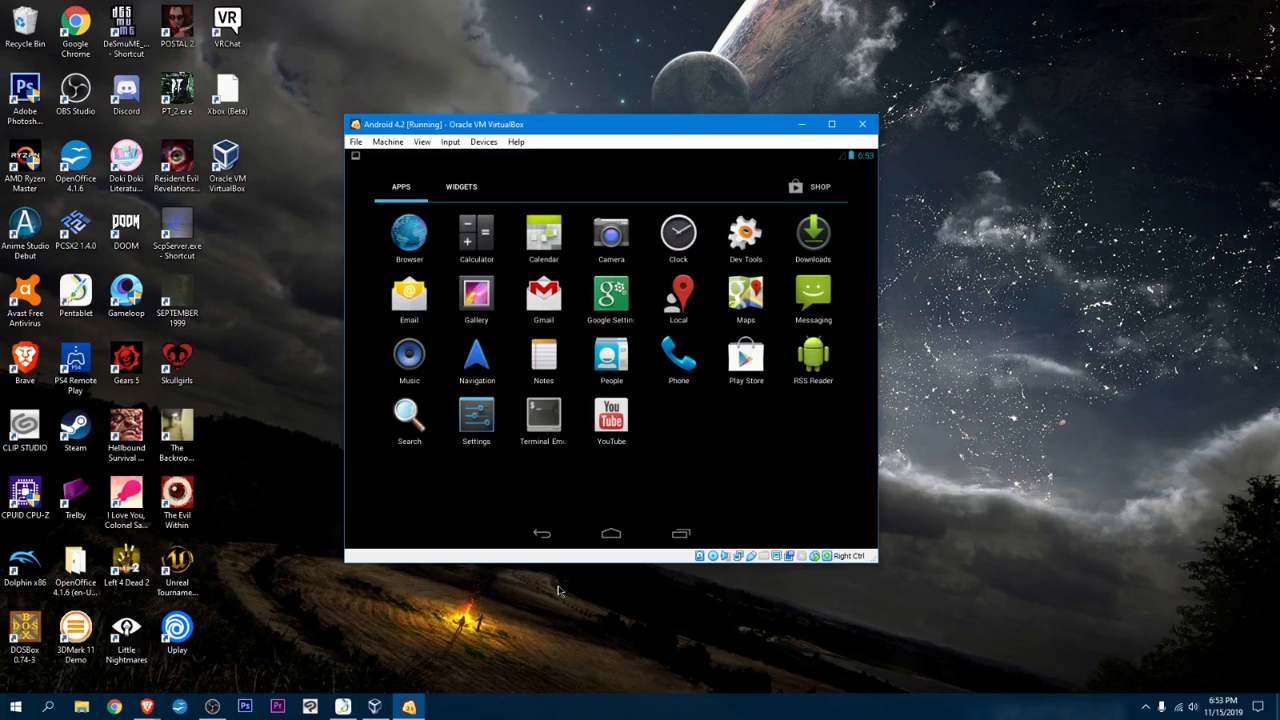
scroll(590, 400, down, 2)
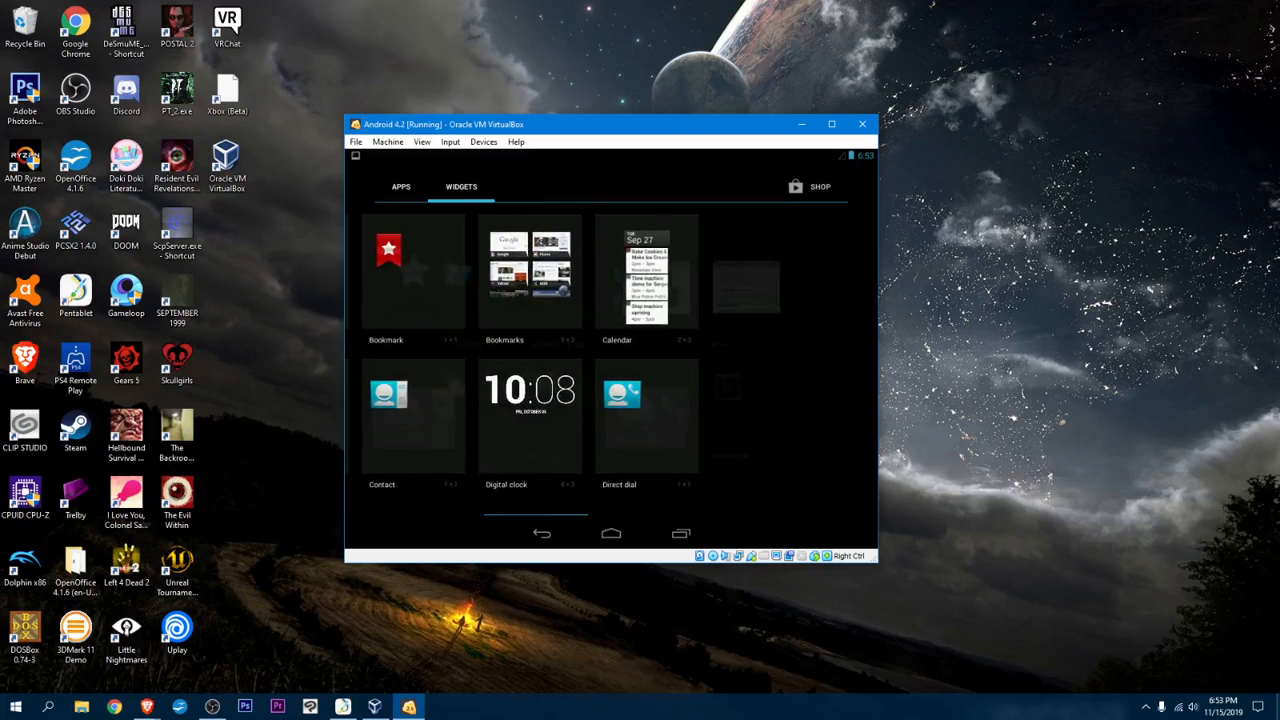
scroll(590, 400, up, 2)
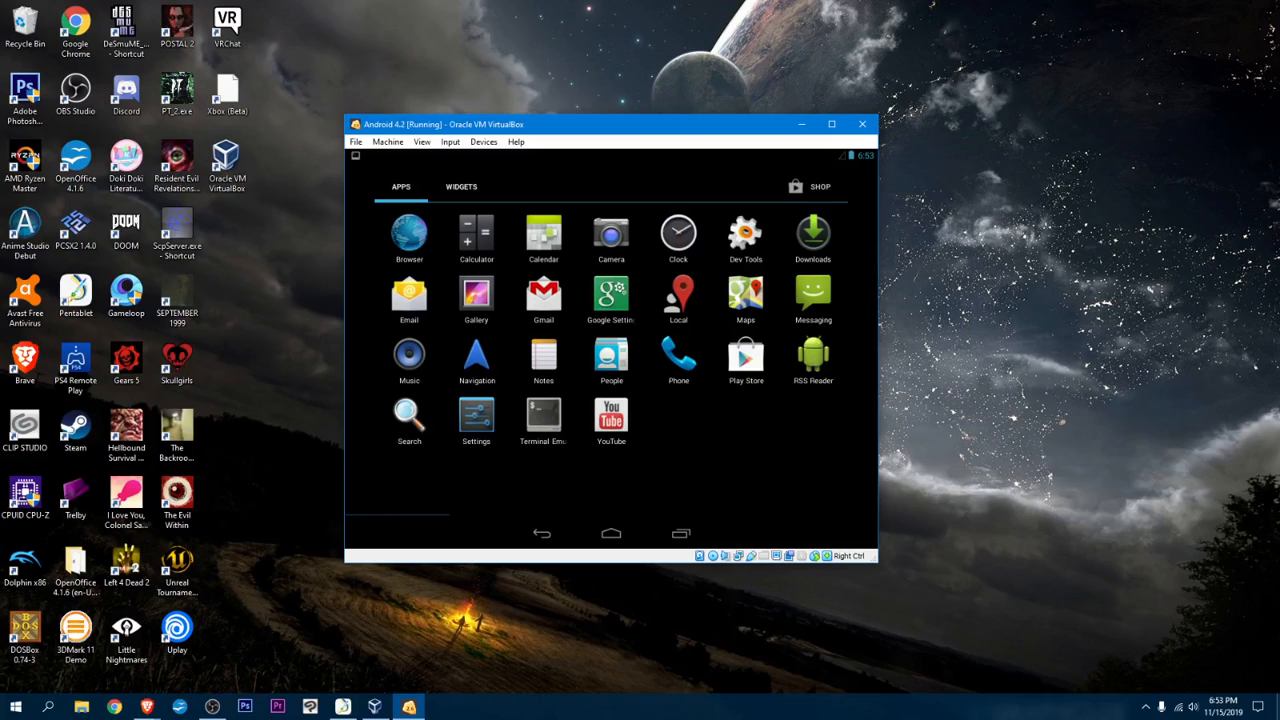
scroll(610, 350, down, 4)
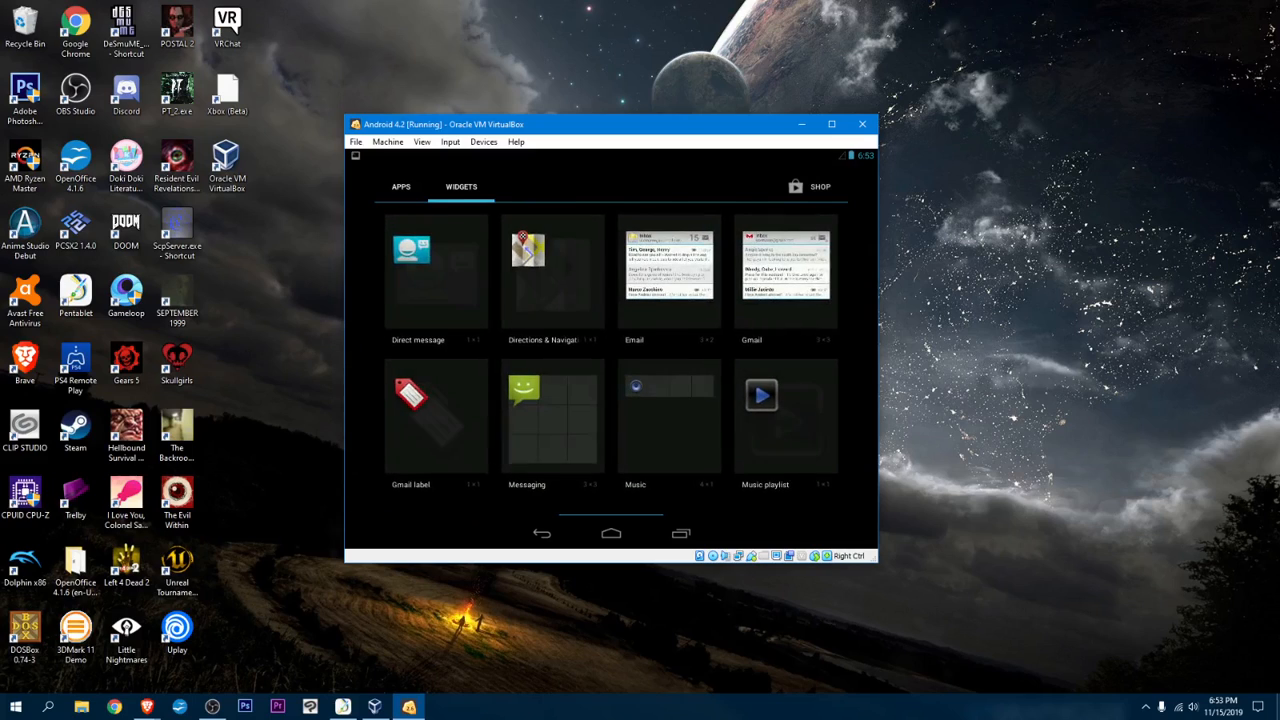
scroll(610, 350, up, 4)
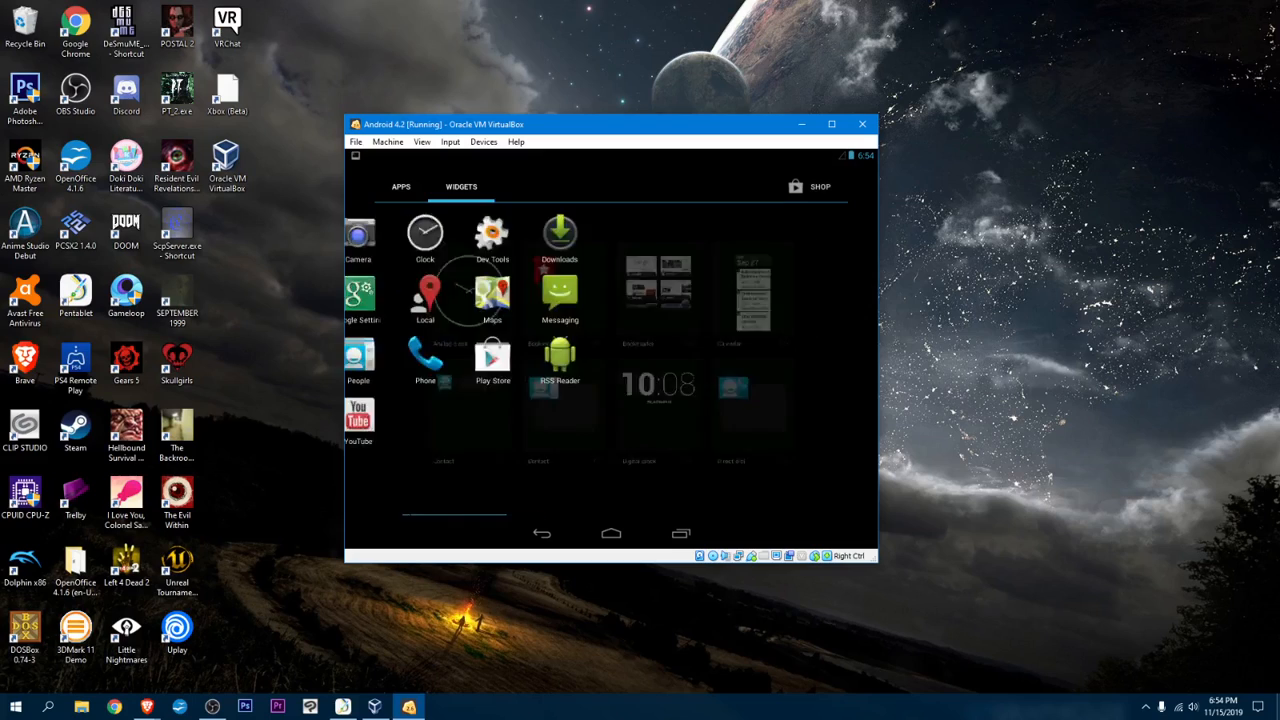
scroll(610, 350, down, 1)
scroll(610, 350, up, 1)
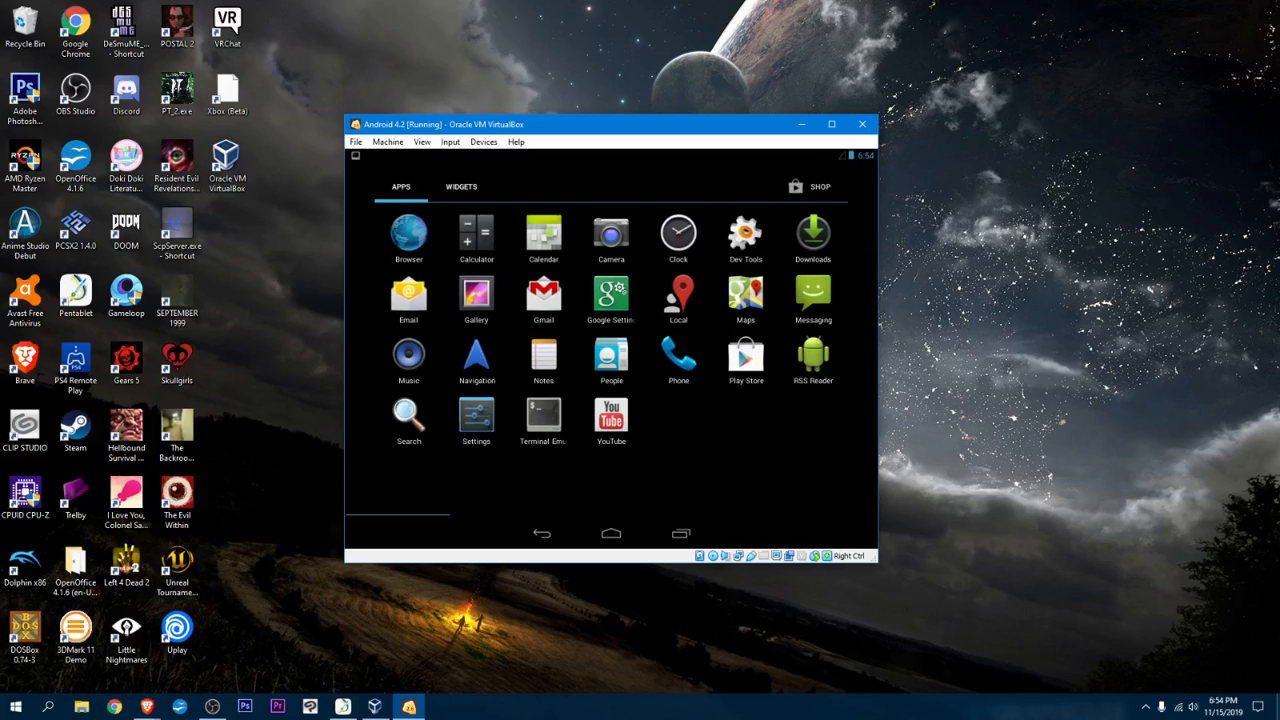
Open the tablet's settings from the quick settings and review the device details under About tablet.
scroll(610, 350, down, 1)
scroll(610, 350, up, 1)
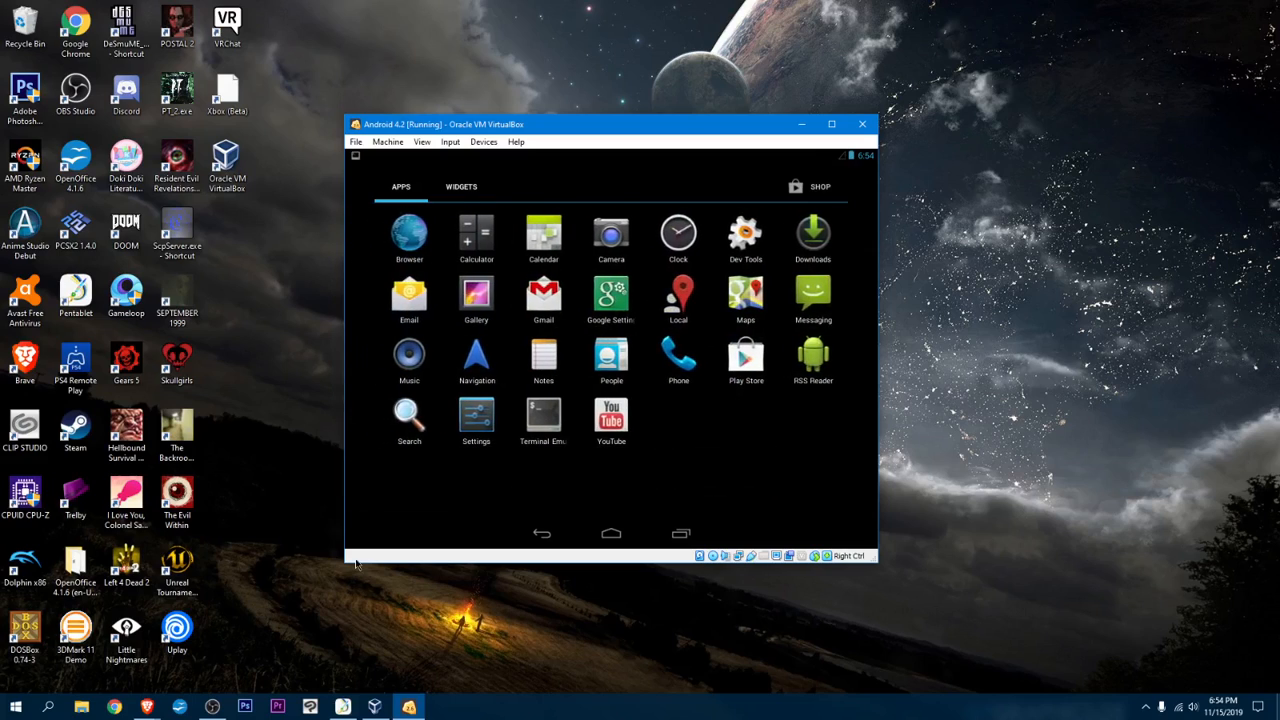
drag(814, 156, 814, 300)
click(813, 189)
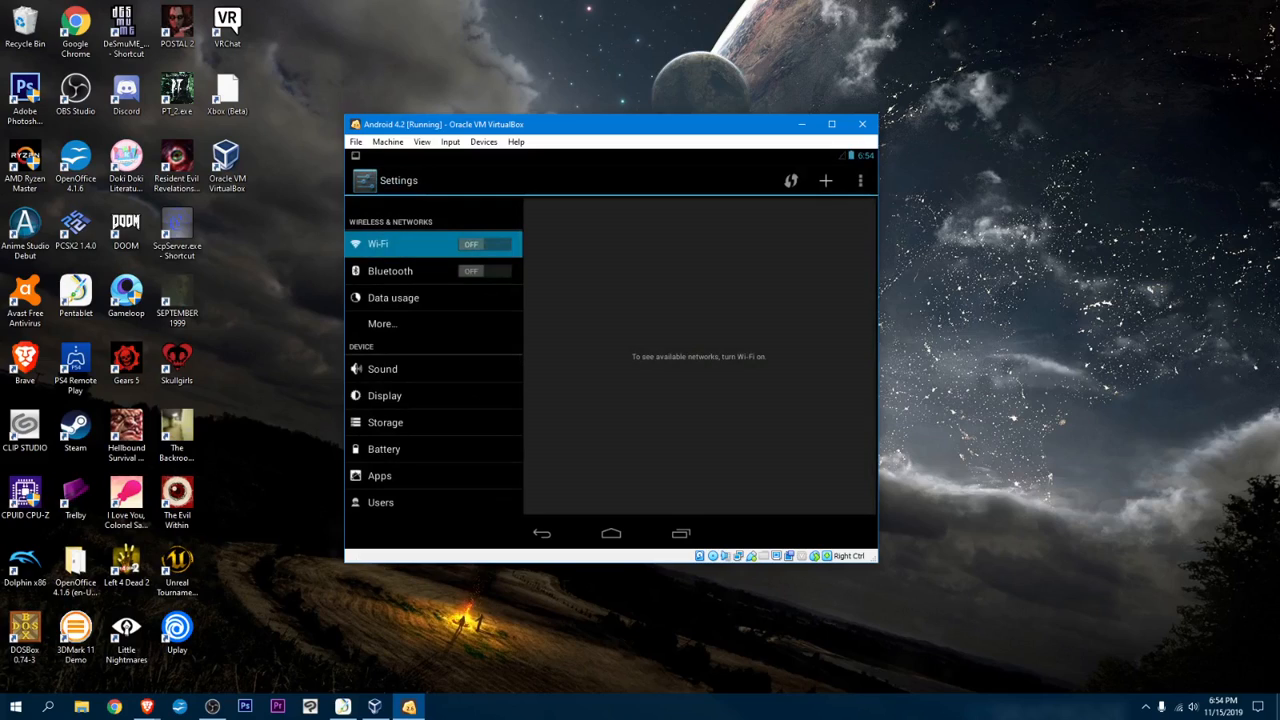
scroll(433, 360, down, 5)
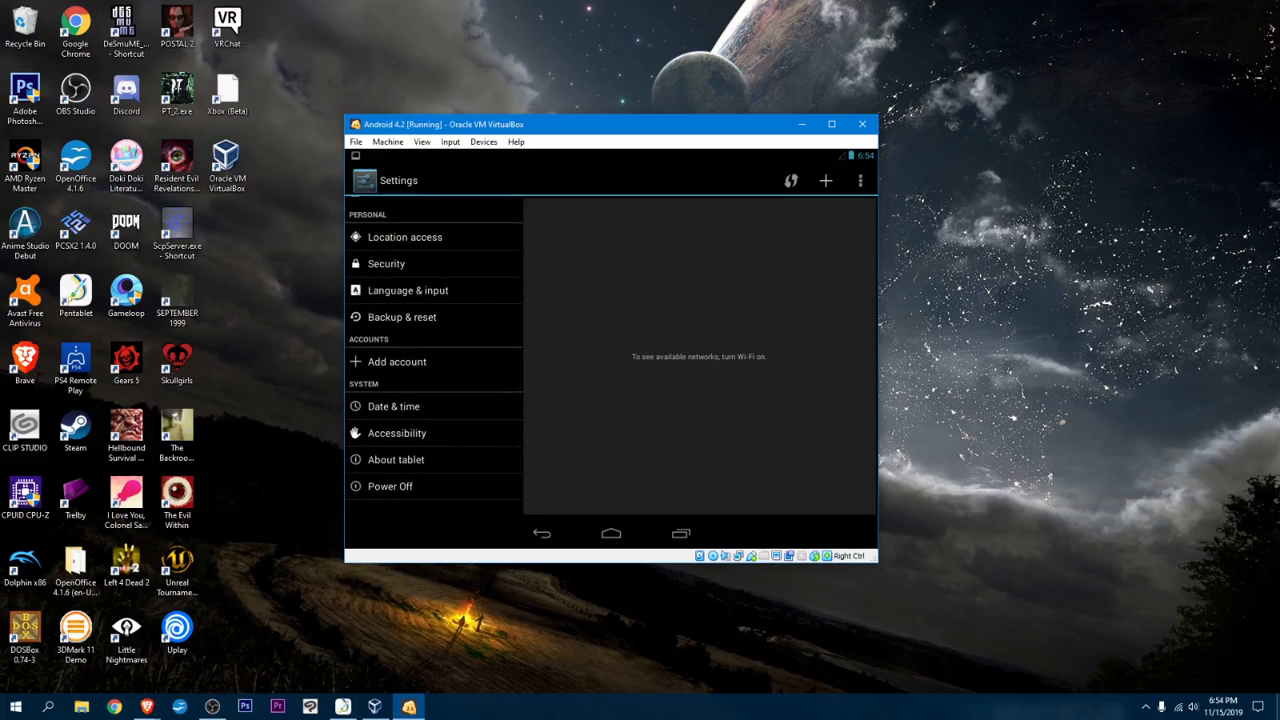
click(433, 460)
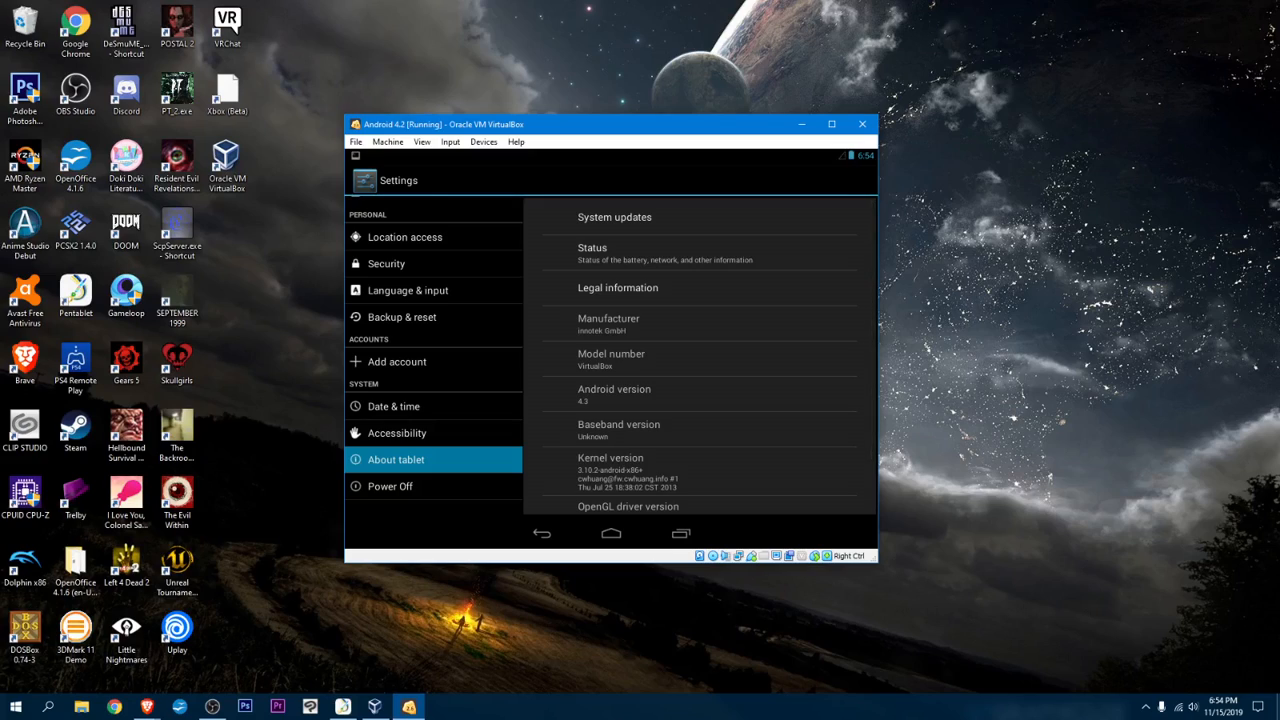
scroll(700, 360, down, 2)
scroll(700, 360, up, 2)
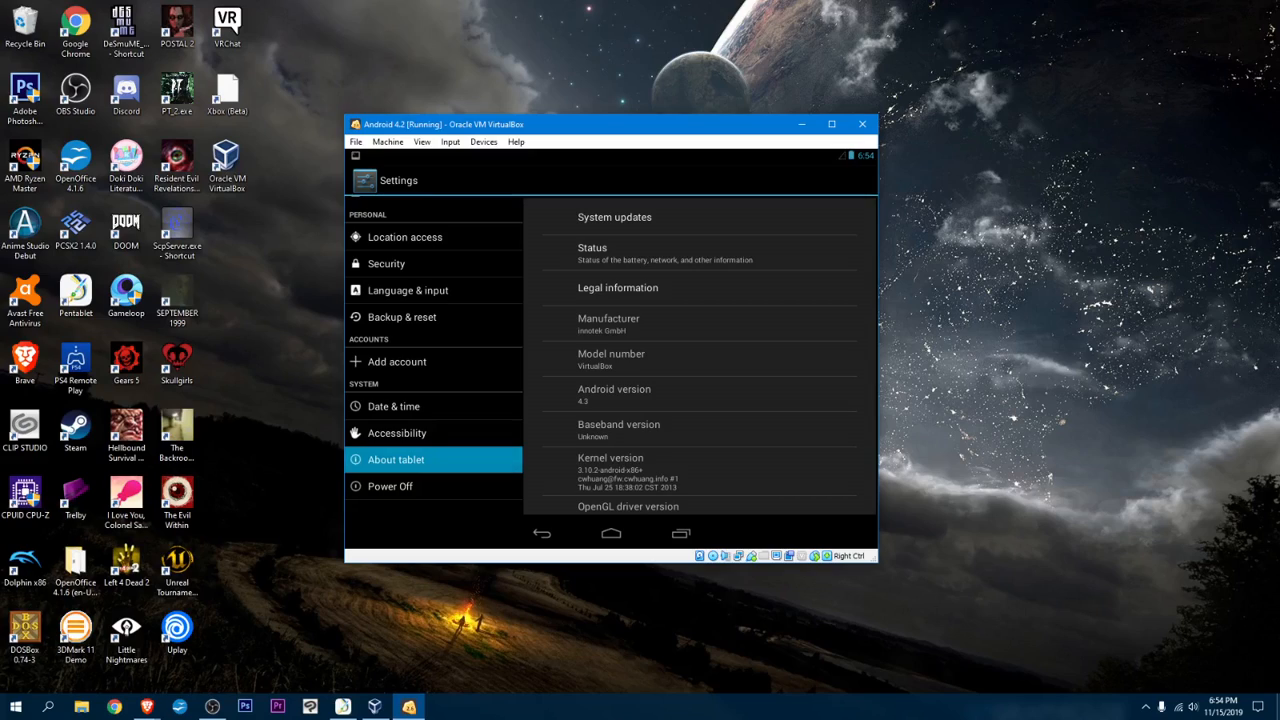
scroll(700, 360, down, 2)
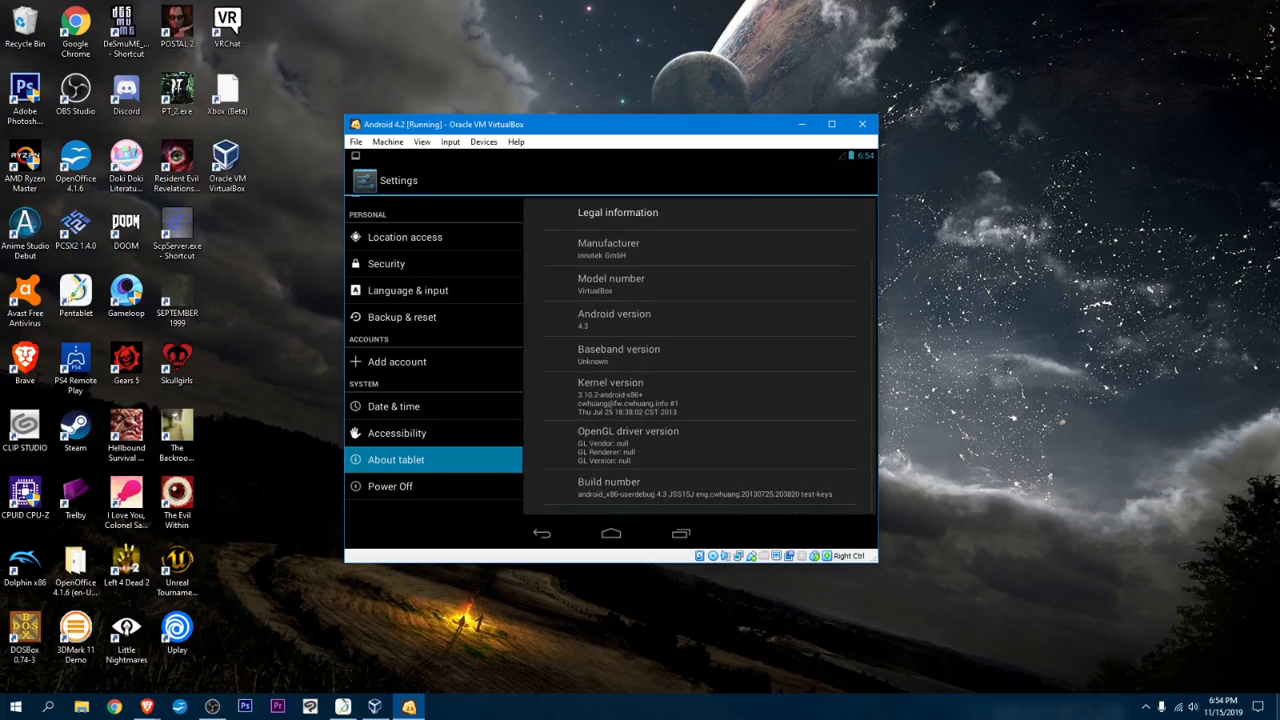
Unlock the developer options by tapping the build number repeatedly in About tablet.
click(700, 487)
click(700, 487)
click(700, 487)
click(700, 487)
click(700, 487)
click(700, 487)
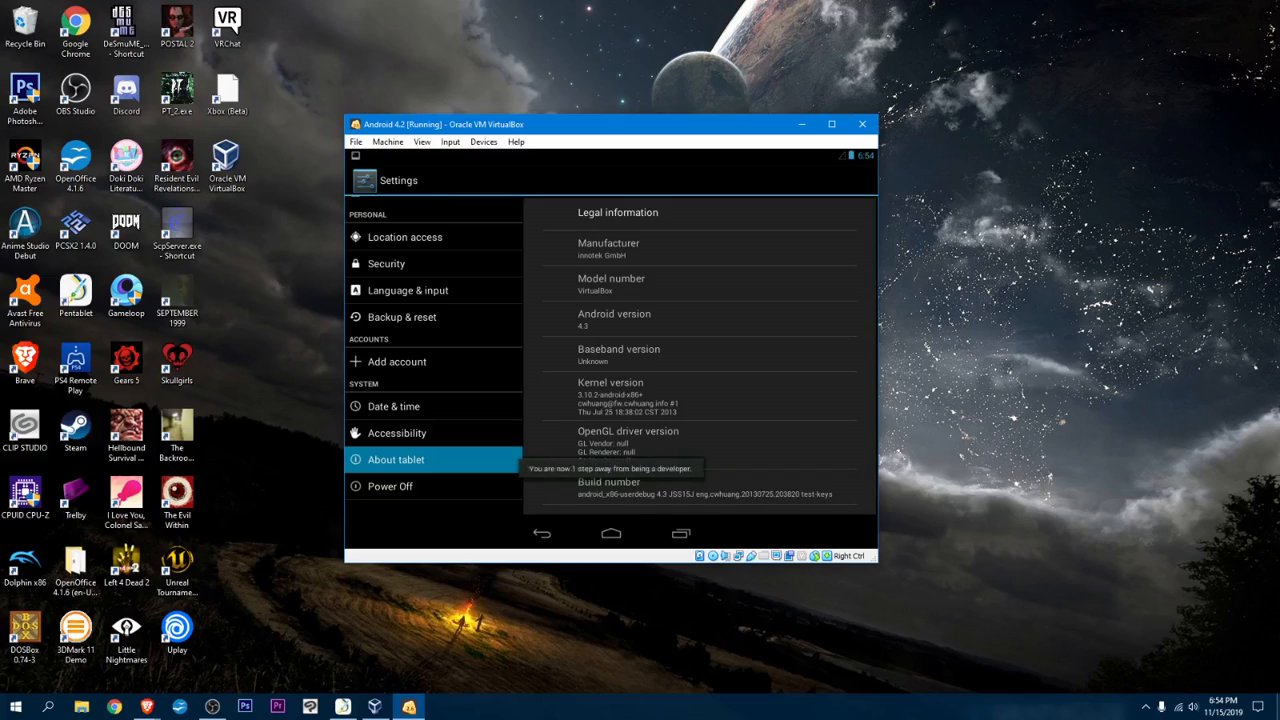
click(700, 487)
click(700, 487)
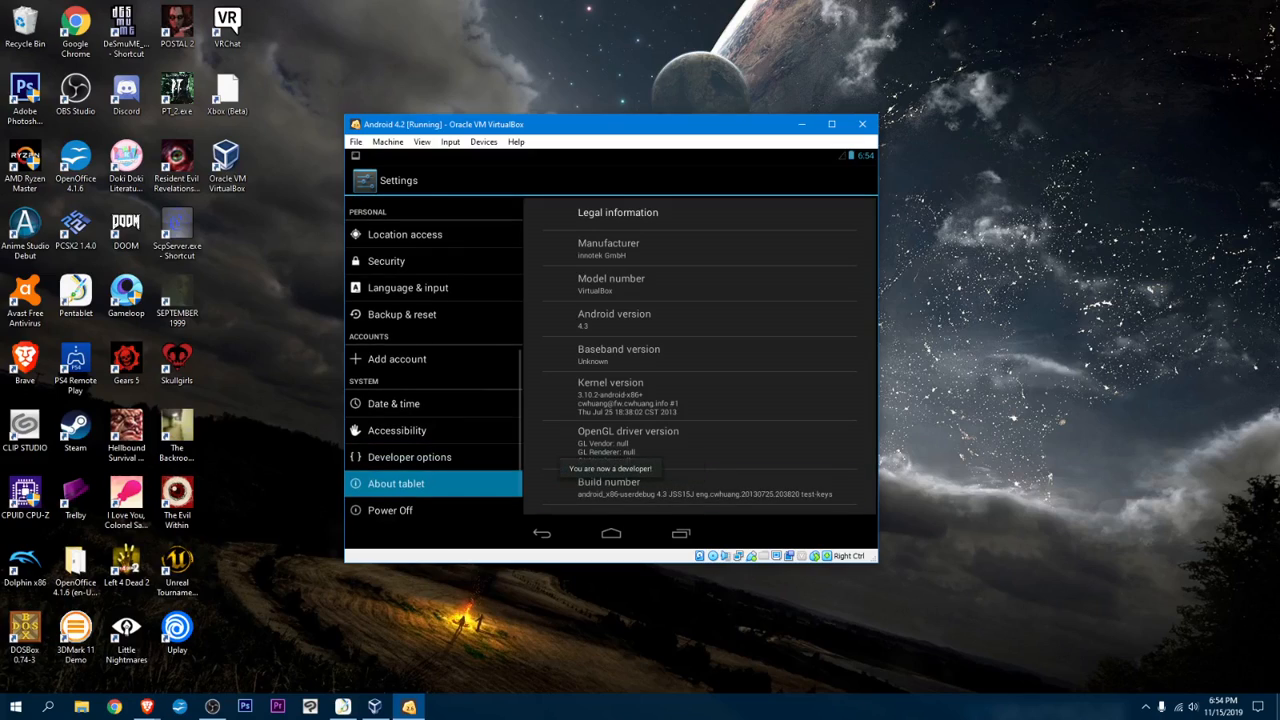
Open Developer options and look through the debugging, drawing, monitoring and apps settings.
click(410, 457)
scroll(700, 360, down, 3)
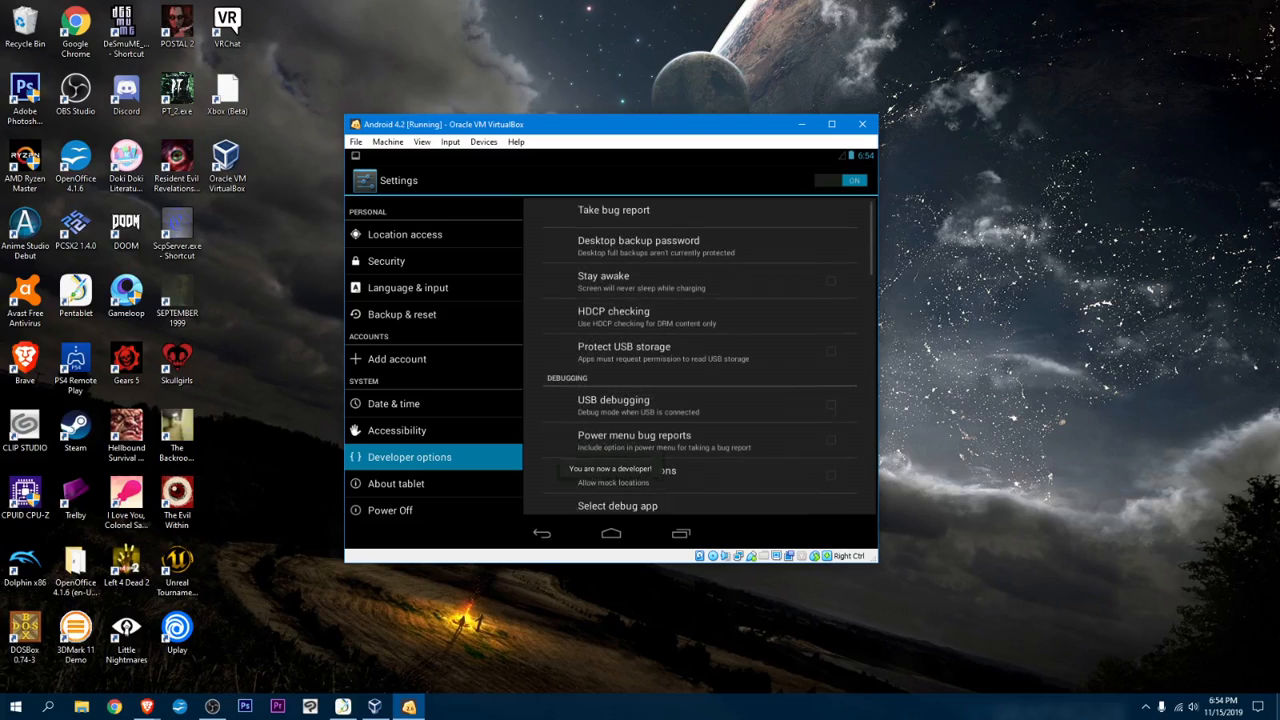
scroll(700, 360, down, 6)
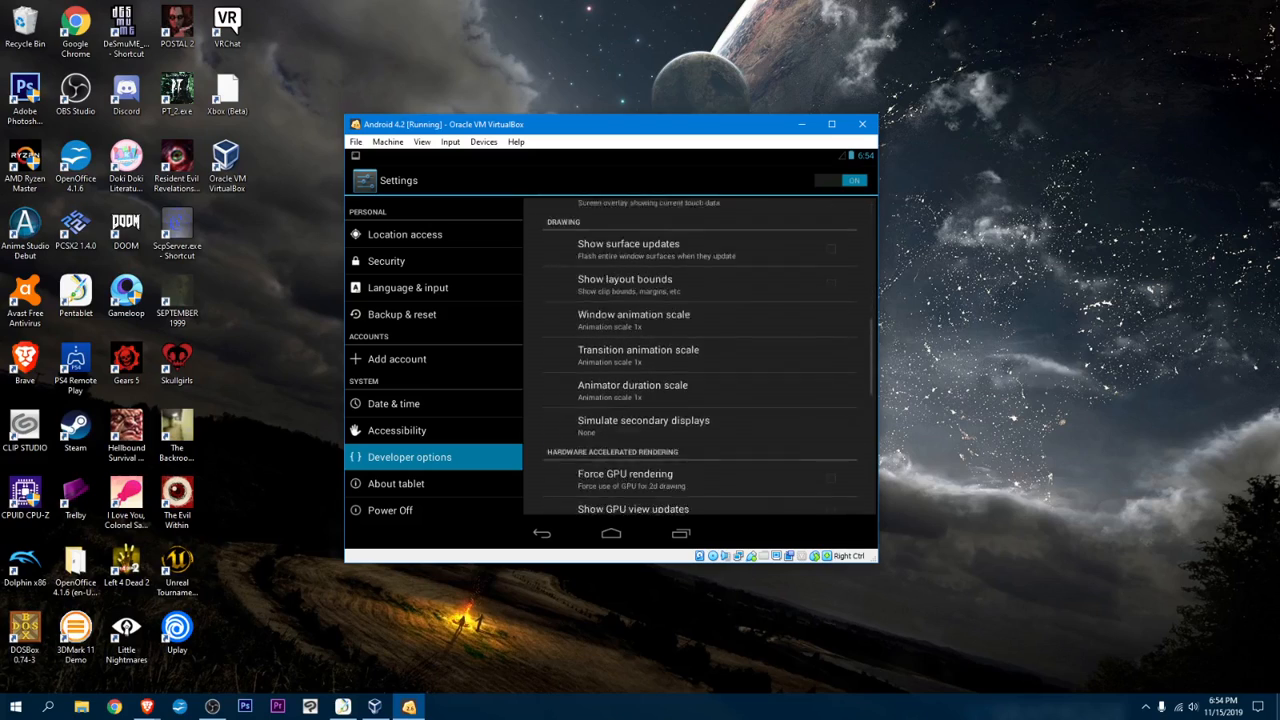
scroll(700, 360, down, 5)
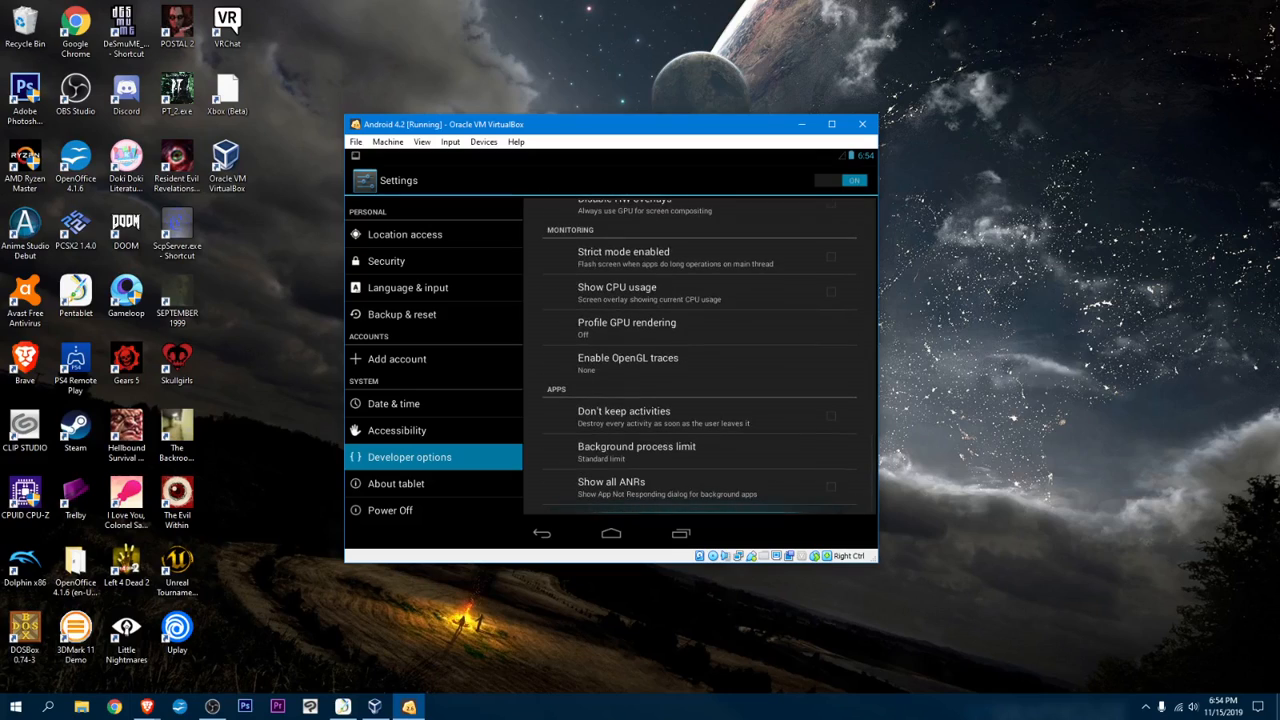
scroll(700, 360, up, 6)
scroll(700, 360, up, 6)
Check for system updates from About tablet and return to the device details.
click(396, 484)
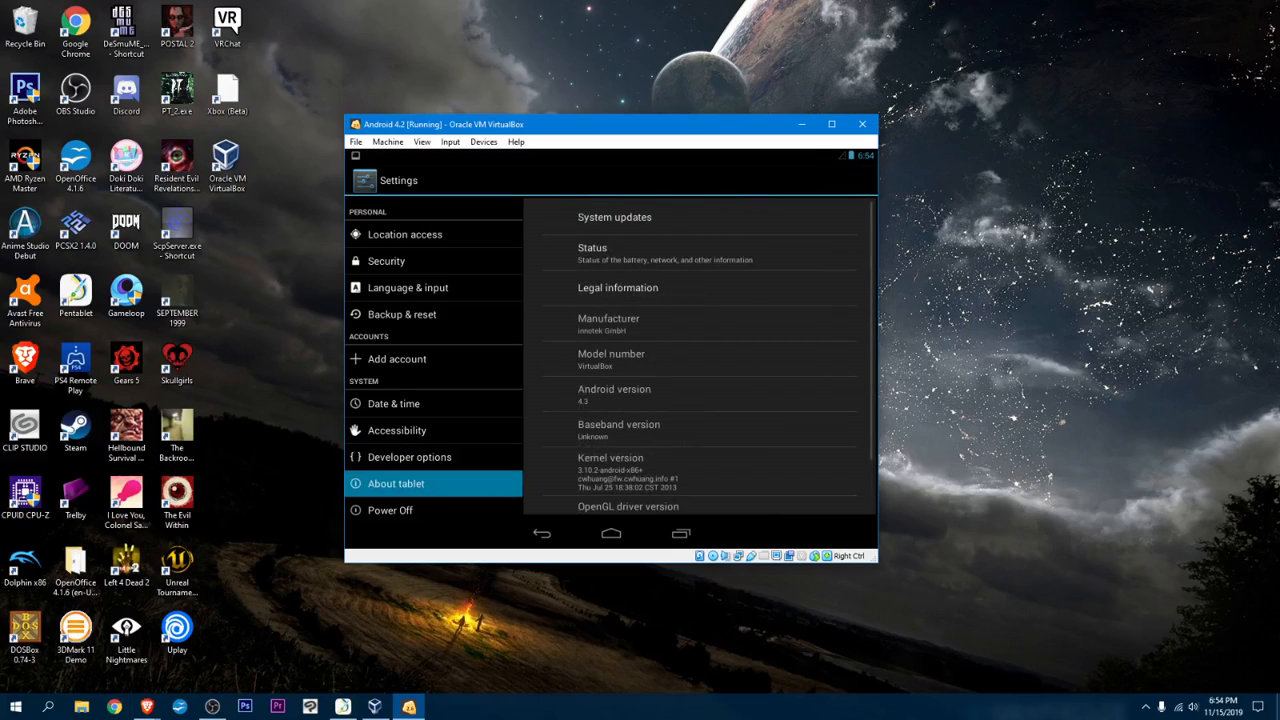
click(614, 217)
click(760, 434)
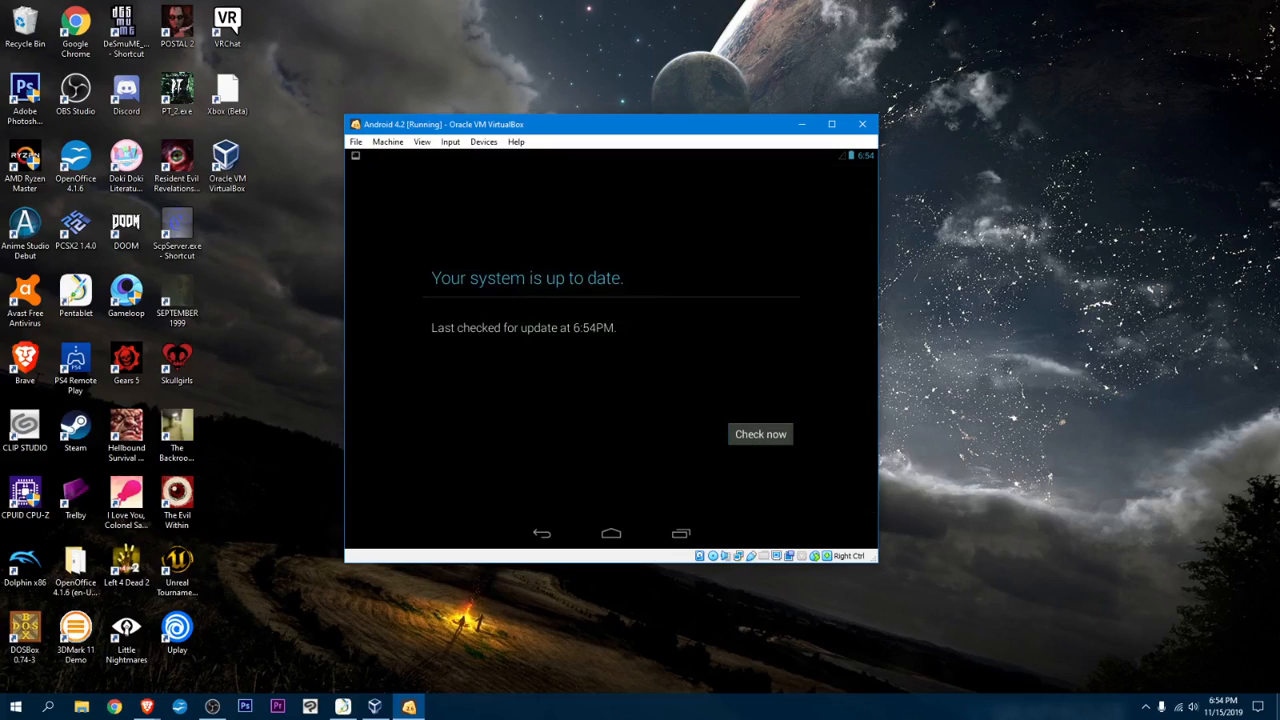
click(541, 533)
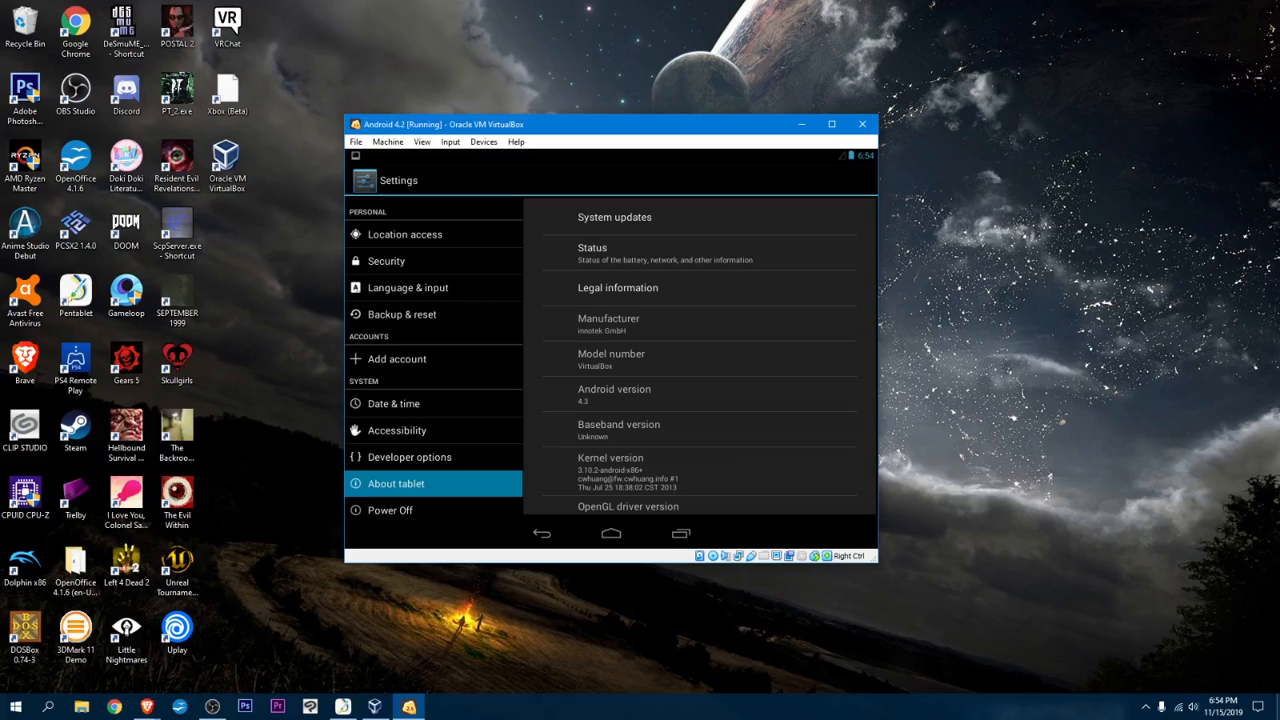
View the tablet's status details, including battery, network and IP address, and return to About tablet.
click(664, 253)
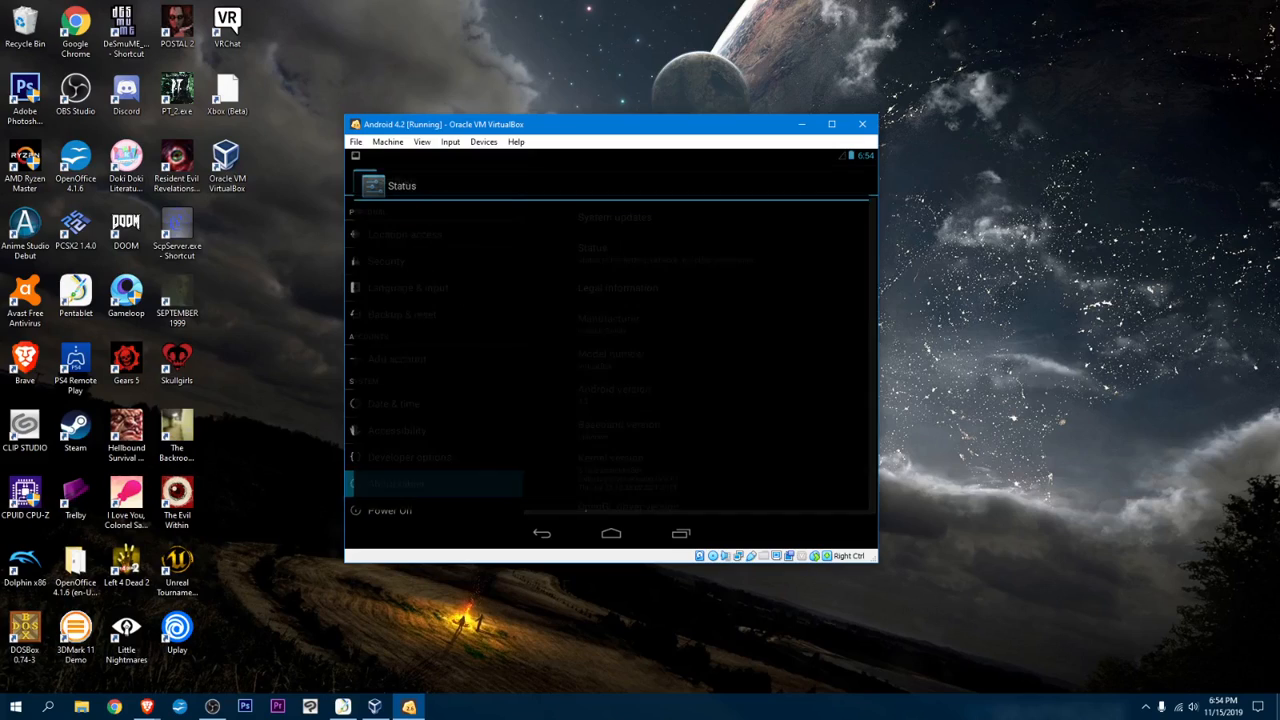
scroll(610, 355, down, 5)
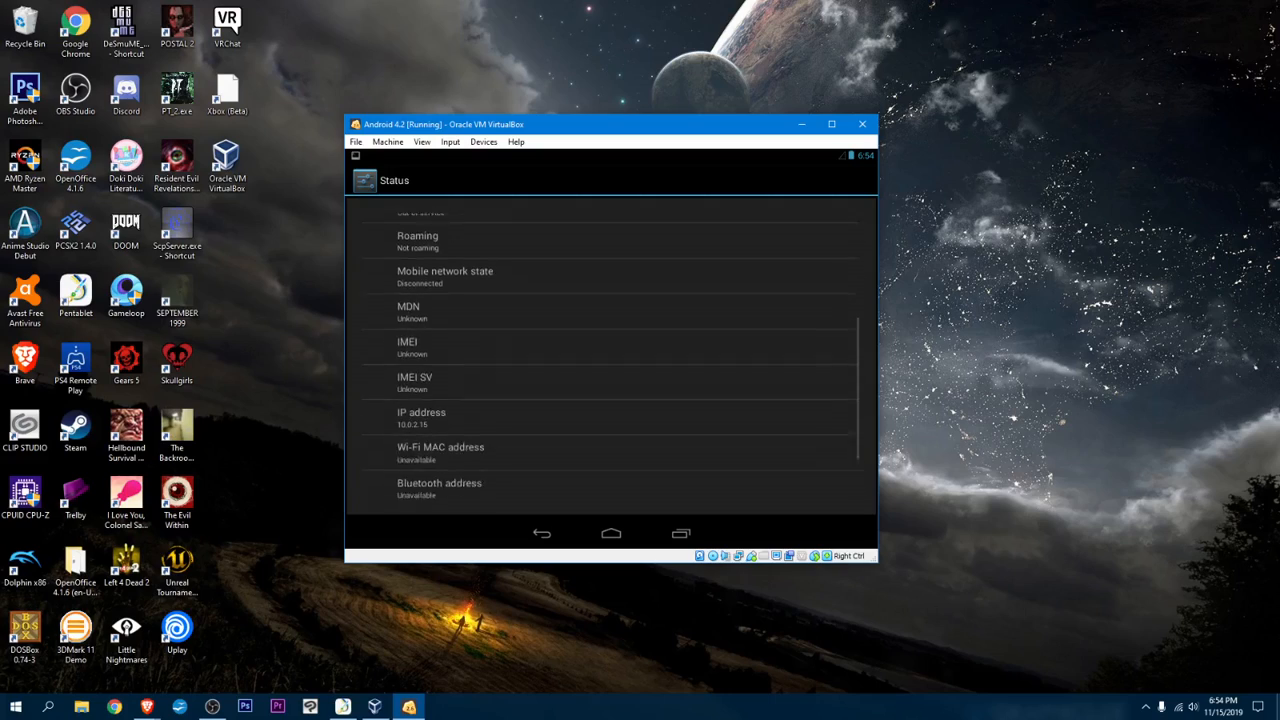
scroll(610, 355, up, 3)
scroll(610, 355, down, 3)
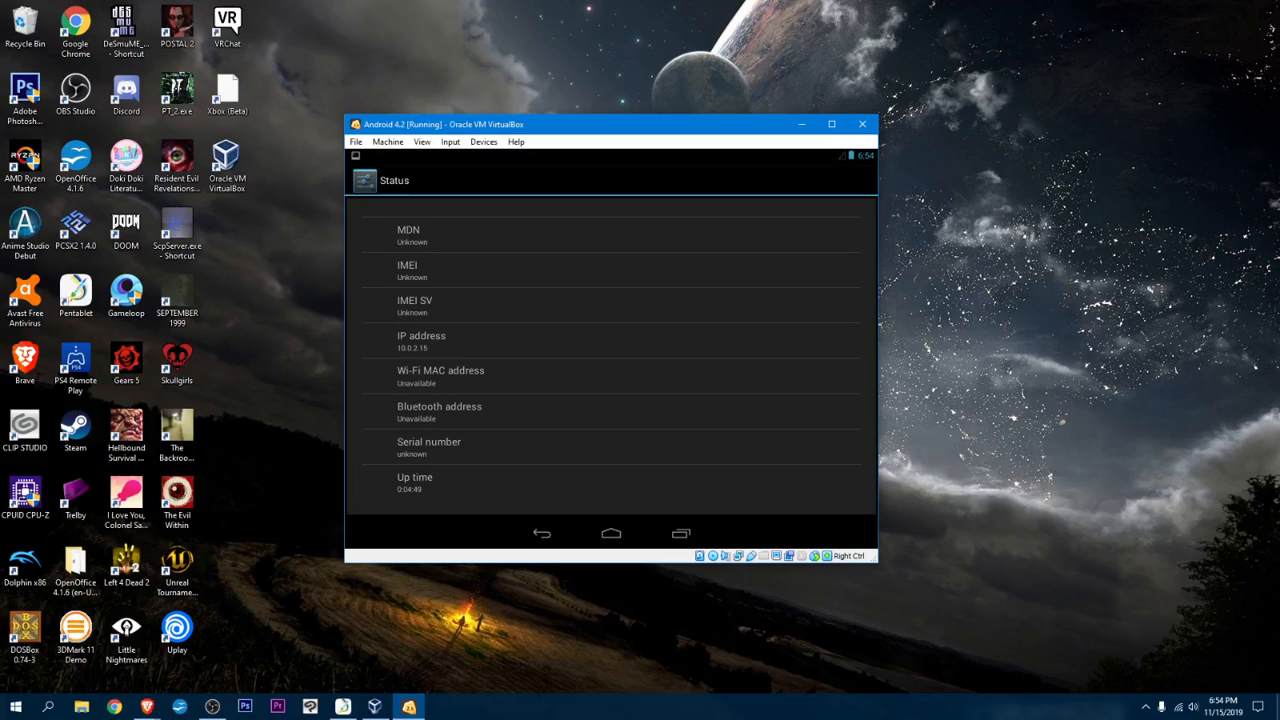
click(440, 341)
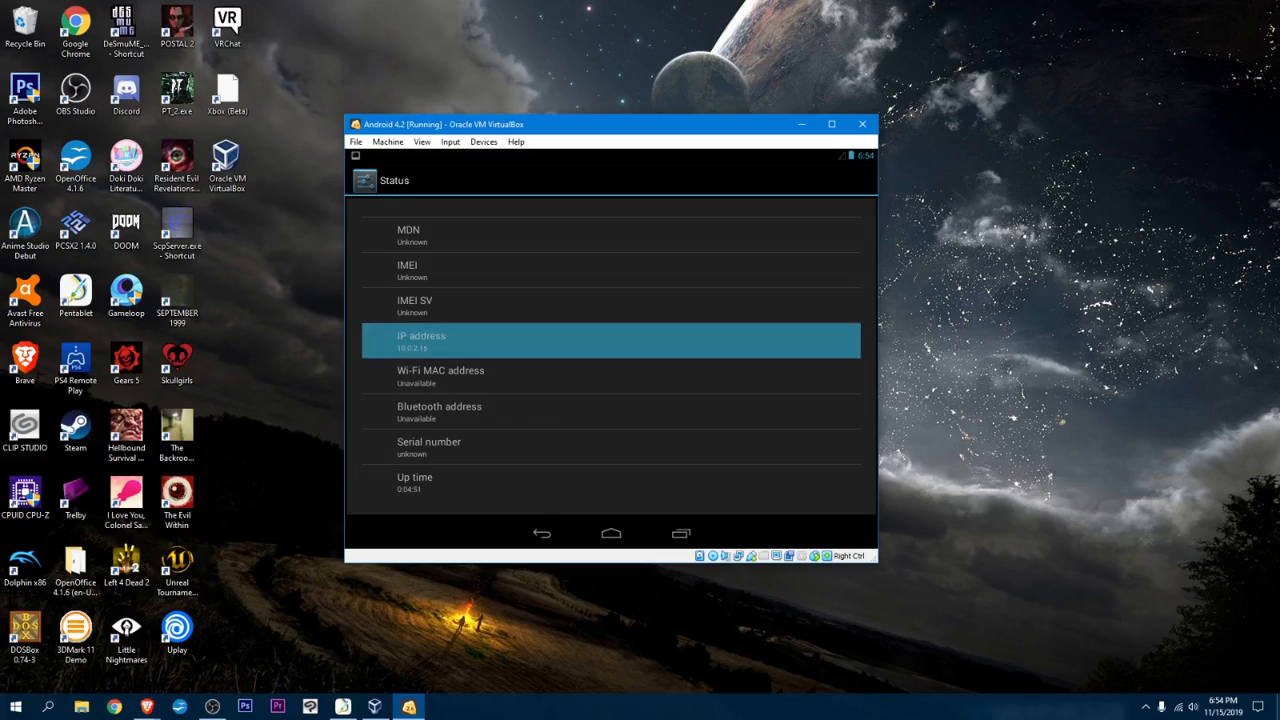
scroll(610, 355, up, 5)
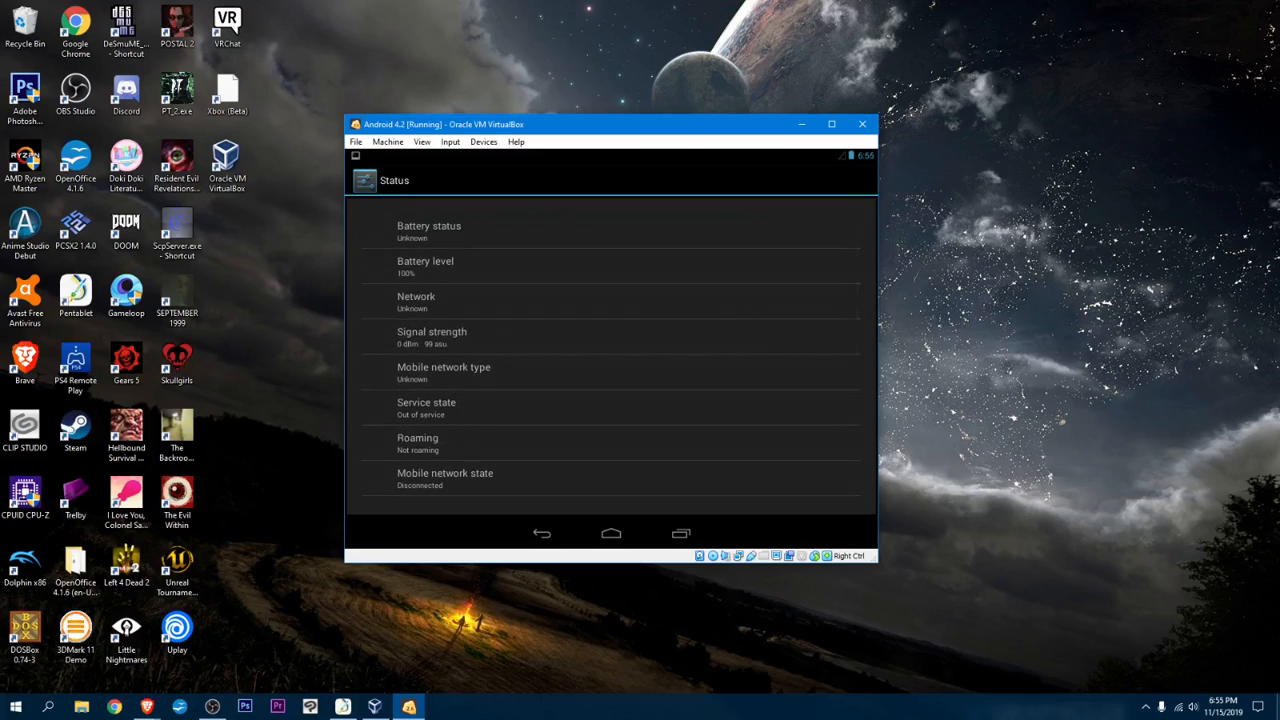
click(538, 545)
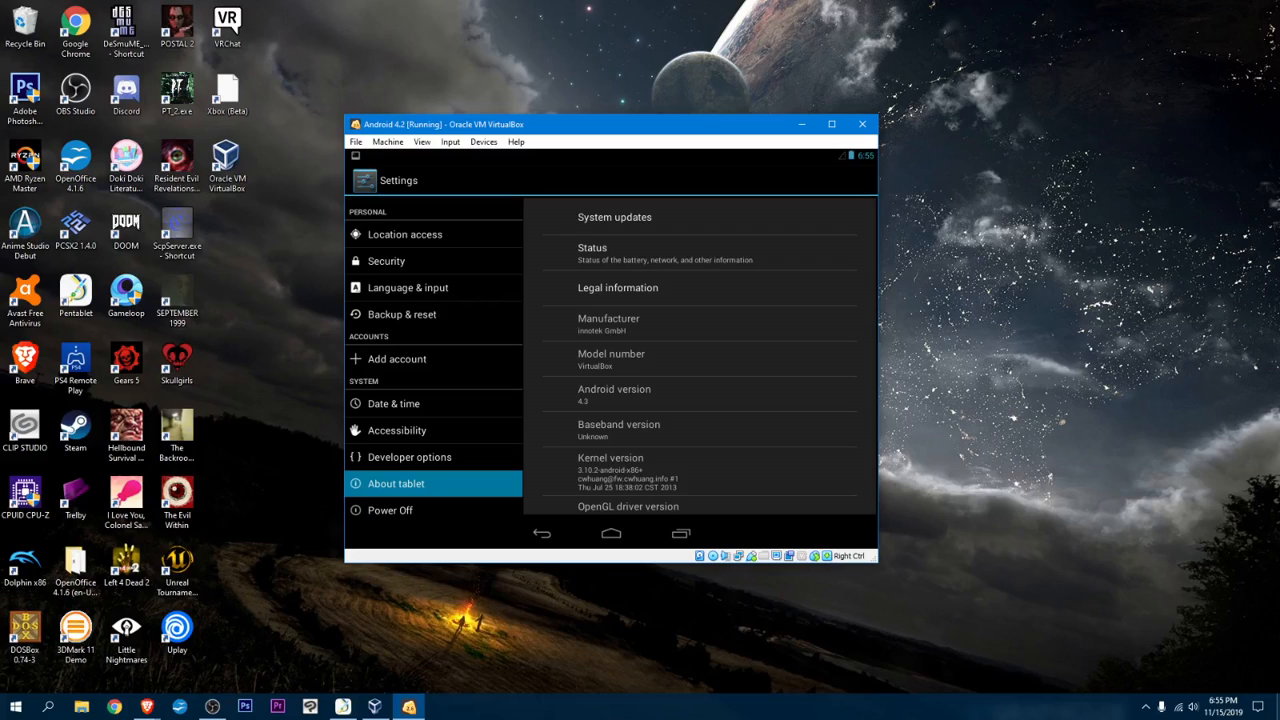
Launch the Jelly Bean Easter egg from the Android version entry, set the beans flying and return to the home screen.
scroll(700, 357, down, 2)
scroll(700, 357, up, 1)
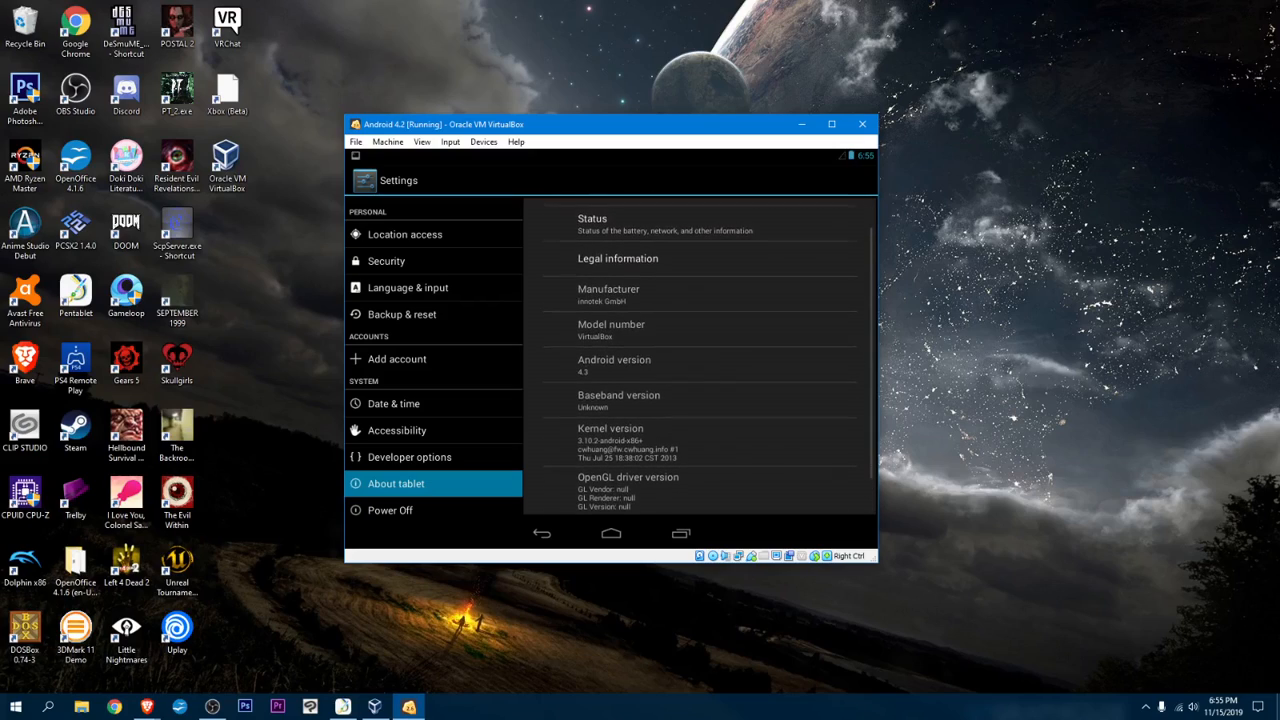
triple_click(700, 364)
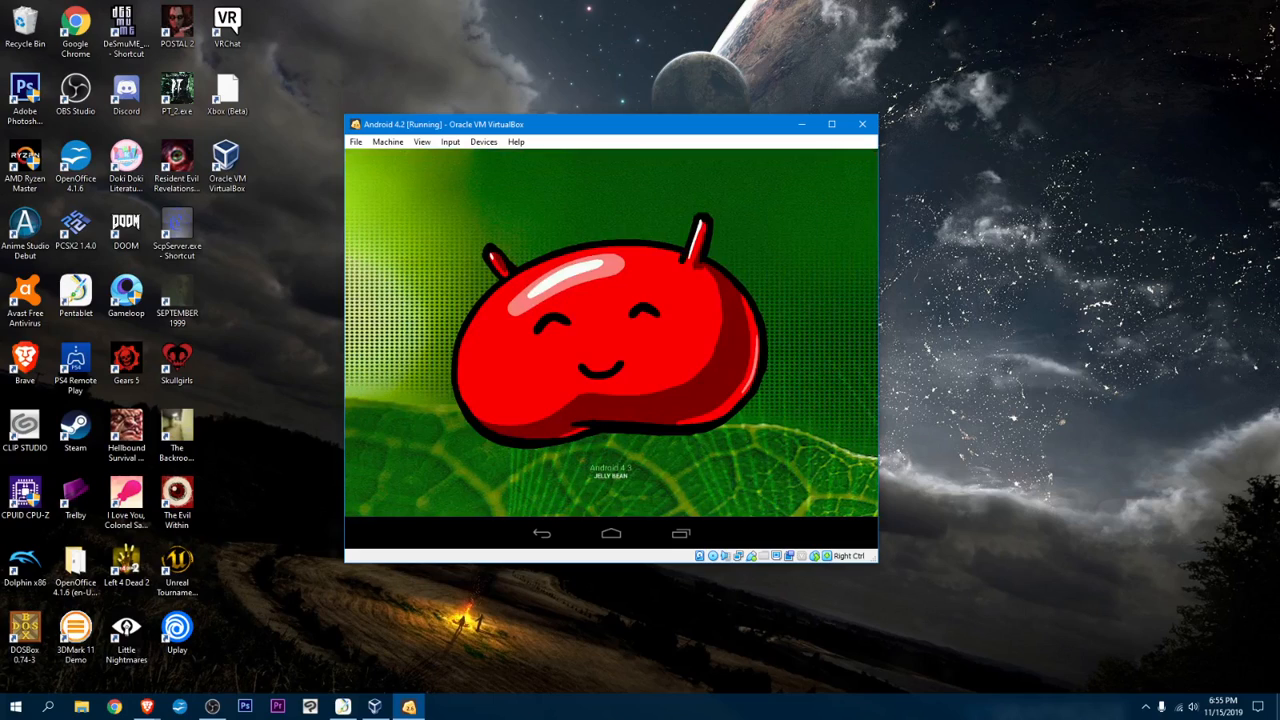
click(660, 360)
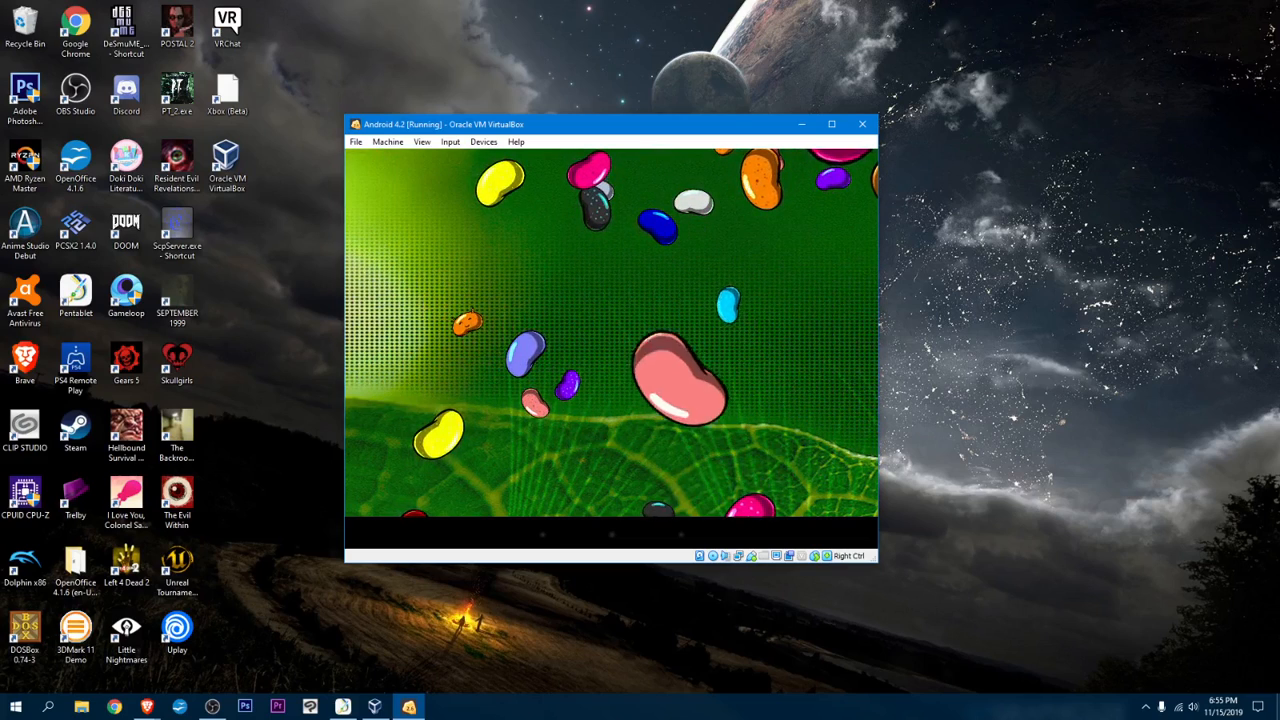
click(611, 534)
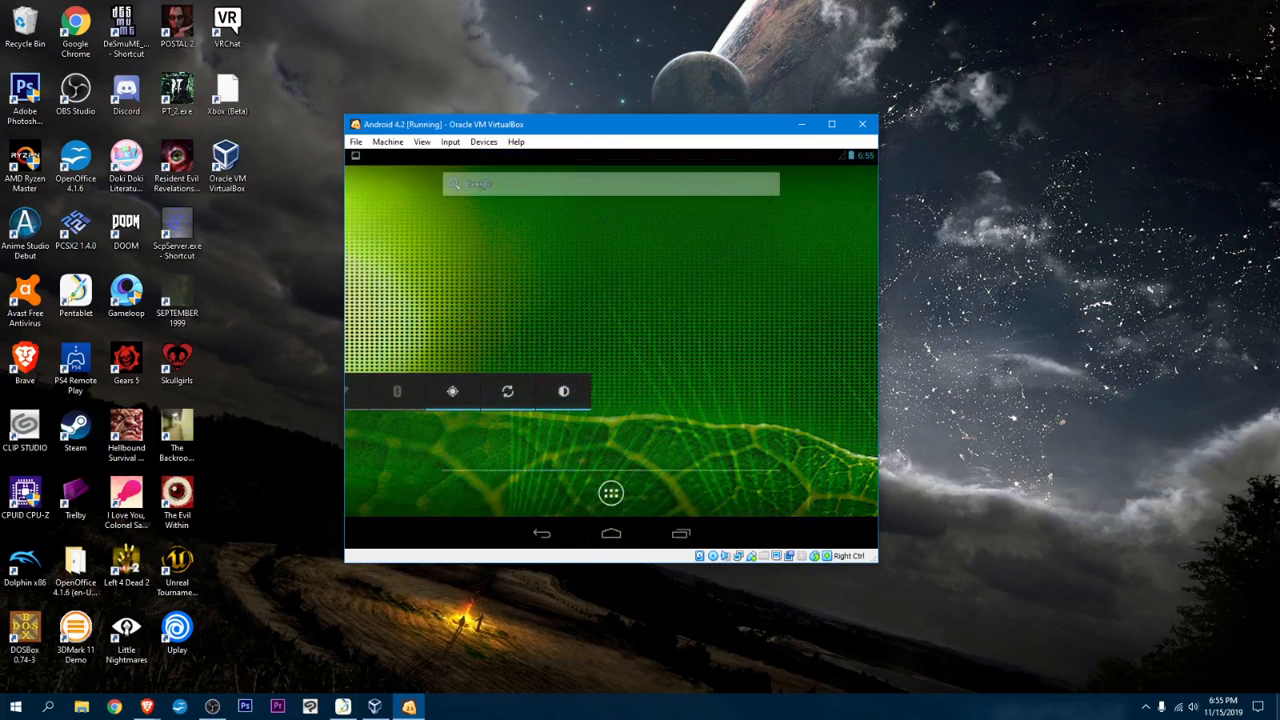
Page through the widgets in the app drawer and return to the home screen.
click(681, 534)
click(611, 490)
click(611, 490)
drag(640, 440, 480, 440)
drag(640, 440, 480, 440)
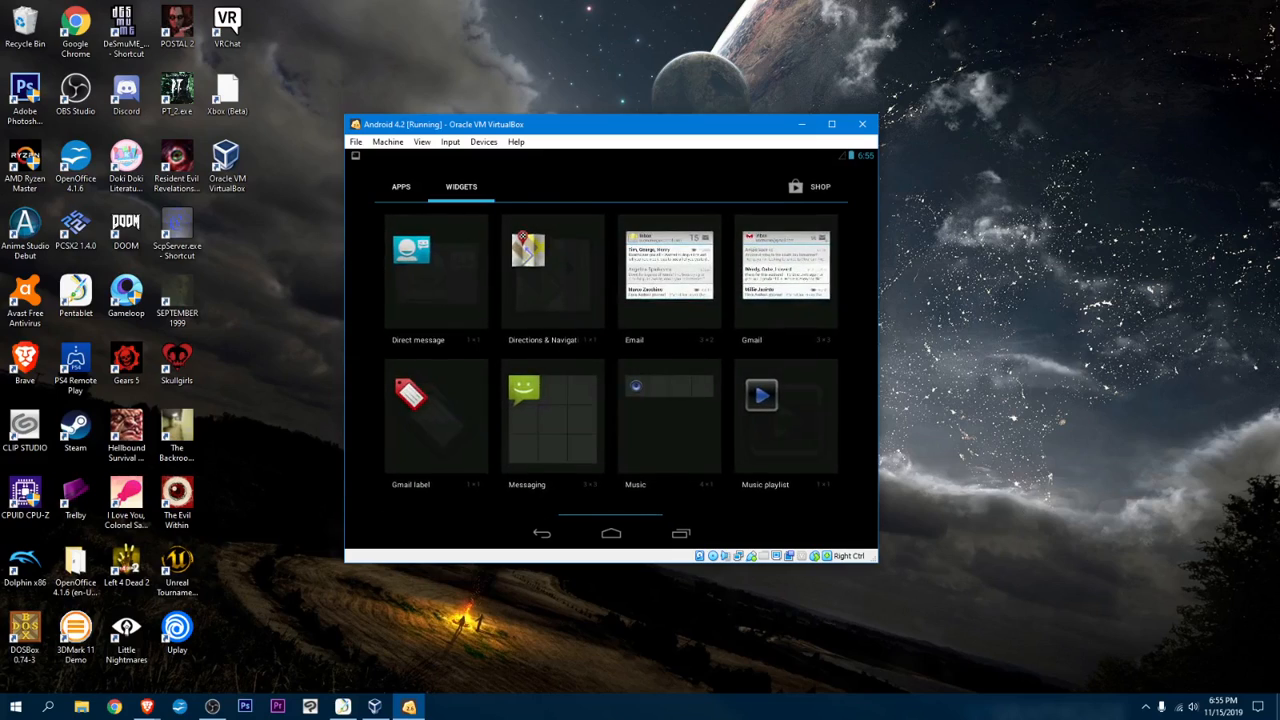
click(611, 534)
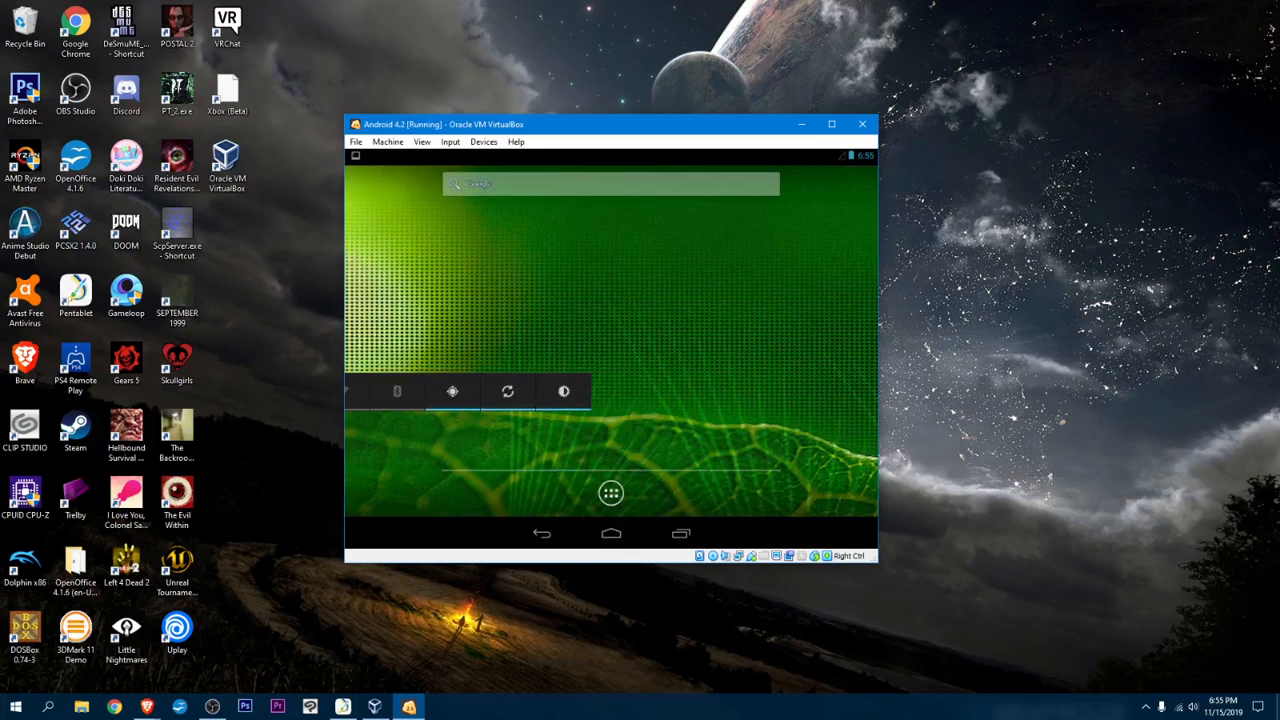
Toggle the screen rotation in the quick settings, leaving it on Auto Rotate.
drag(848, 156, 844, 300)
click(809, 265)
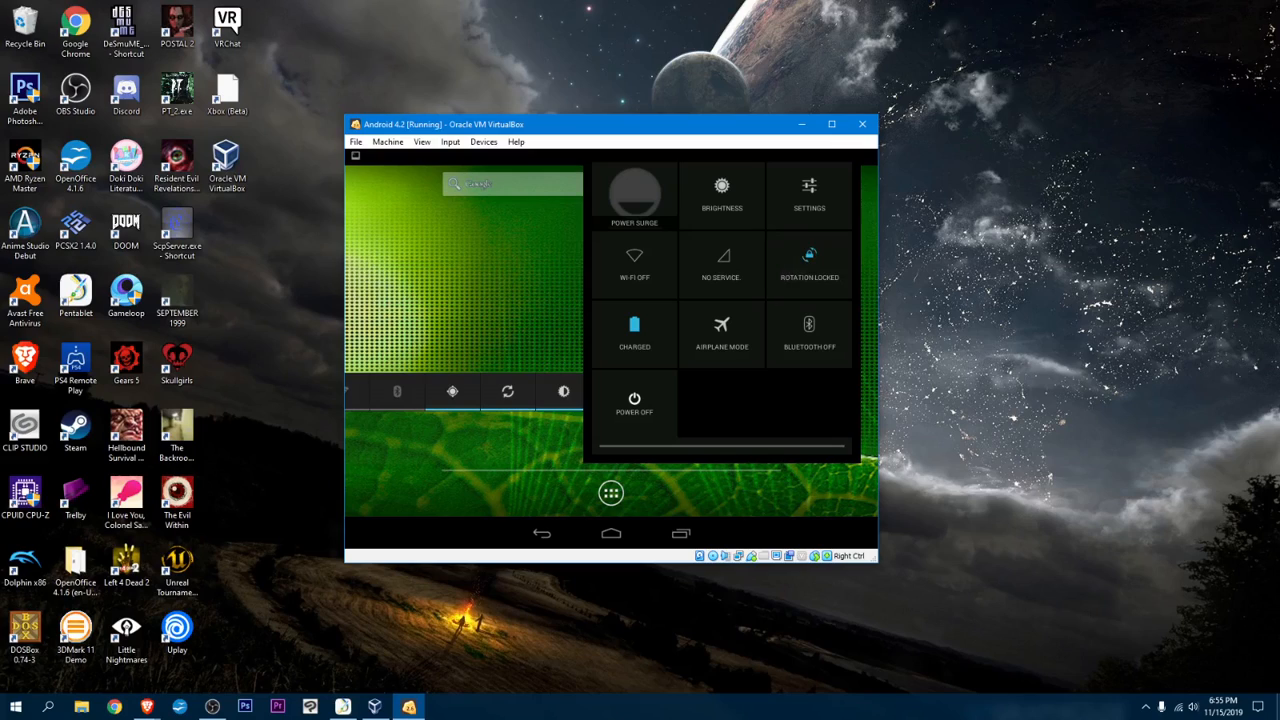
click(809, 265)
Stretch the virtual machine window to full desktop height and widen it, and shrink it back around the tablet screen.
double_click(784, 115)
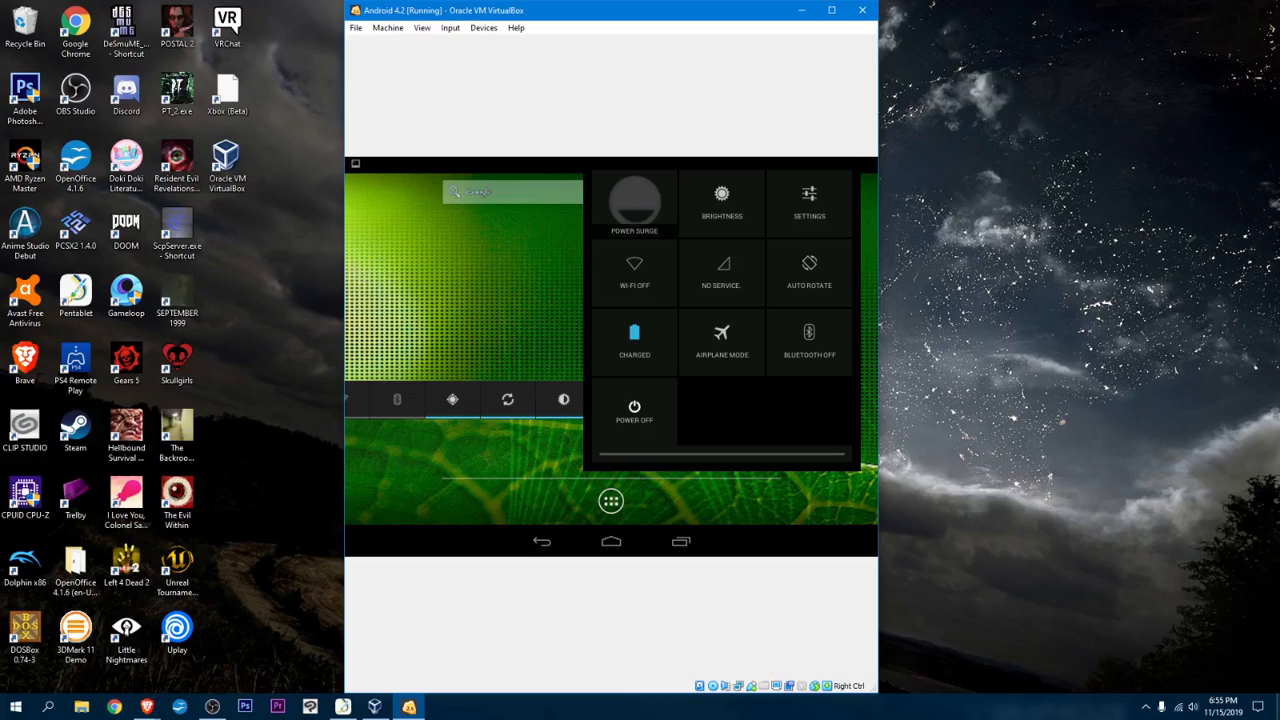
click(809, 265)
drag(884, 400, 1030, 370)
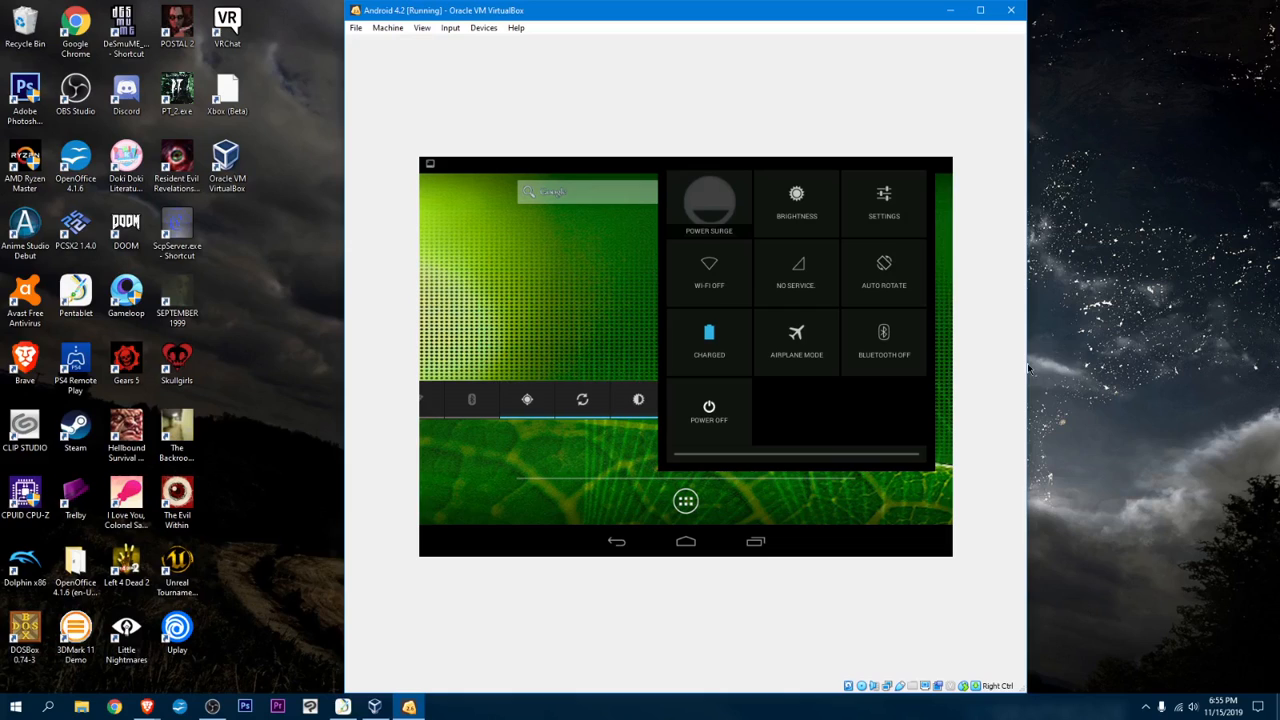
drag(1027, 368, 879, 440)
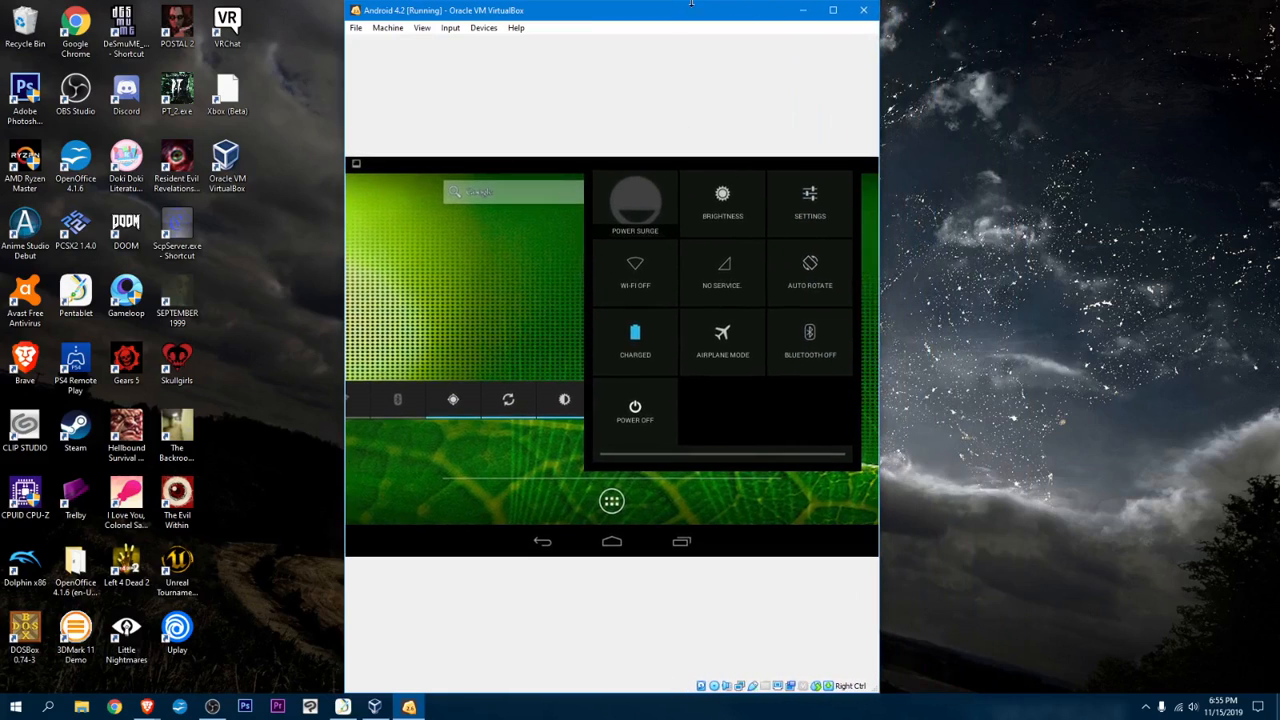
drag(676, 1, 694, 94)
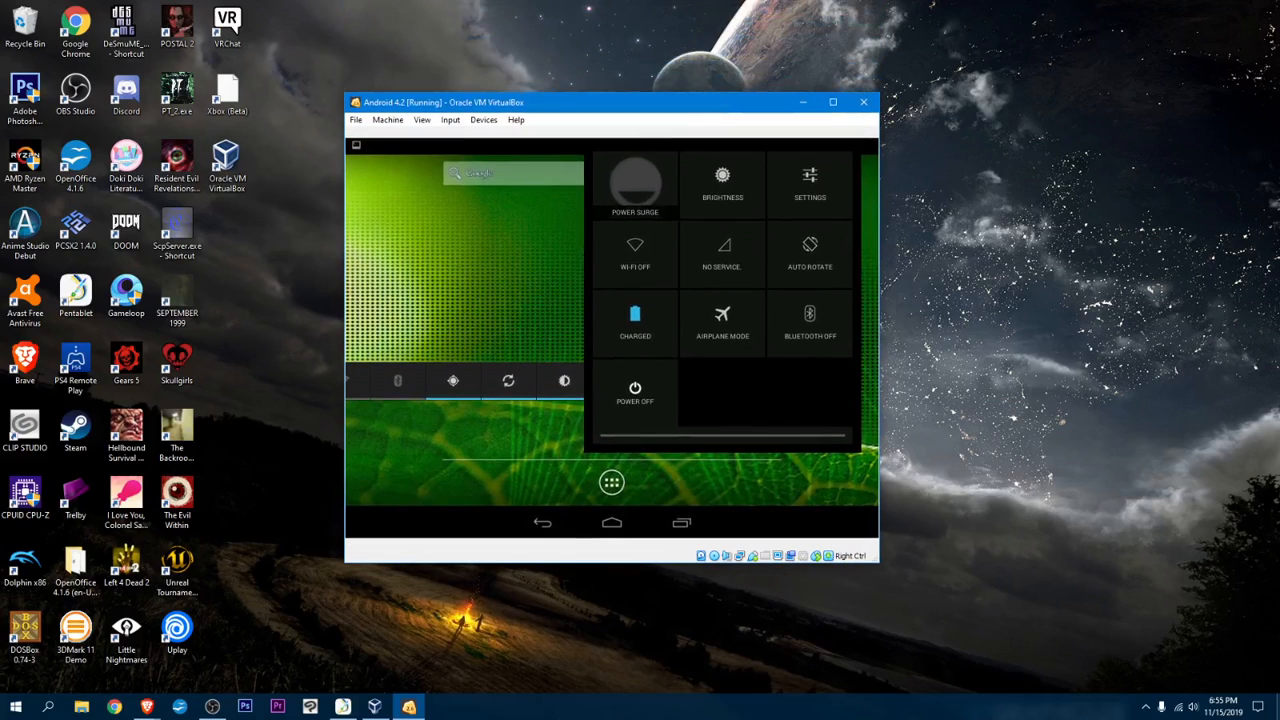
View the notification list, close it and bring up the apps page of the app drawer.
drag(500, 146, 500, 440)
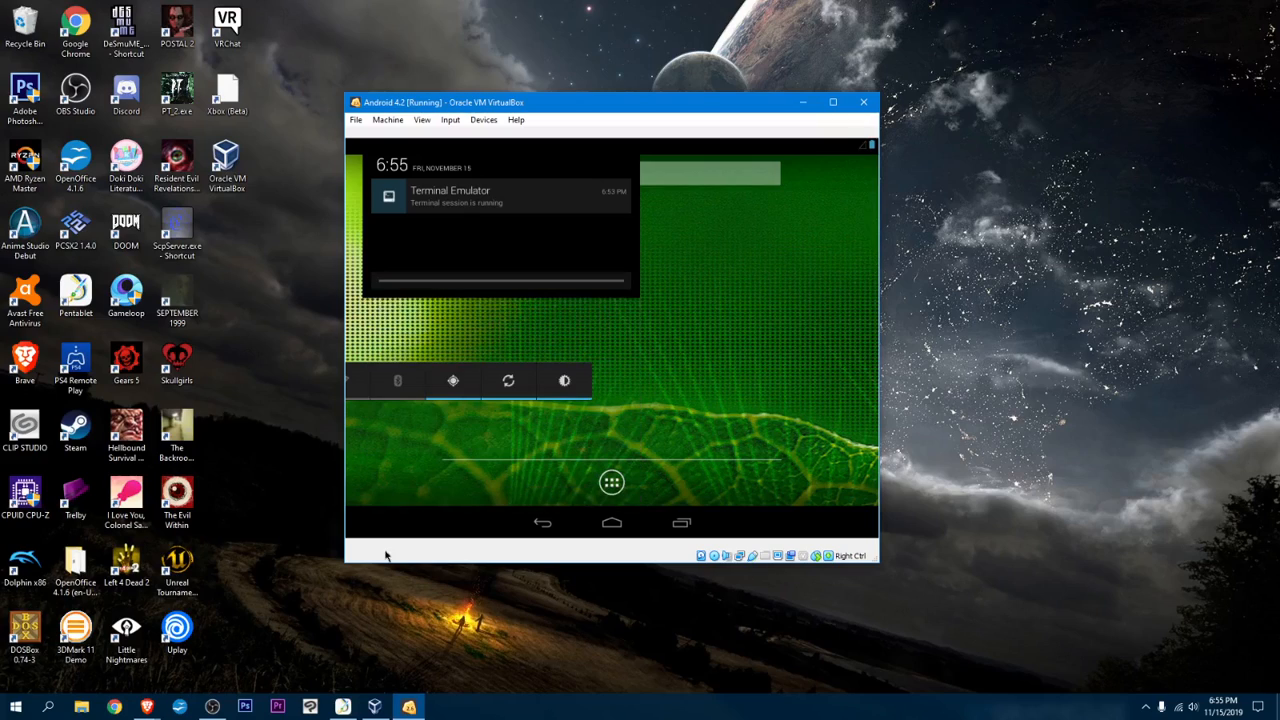
click(410, 450)
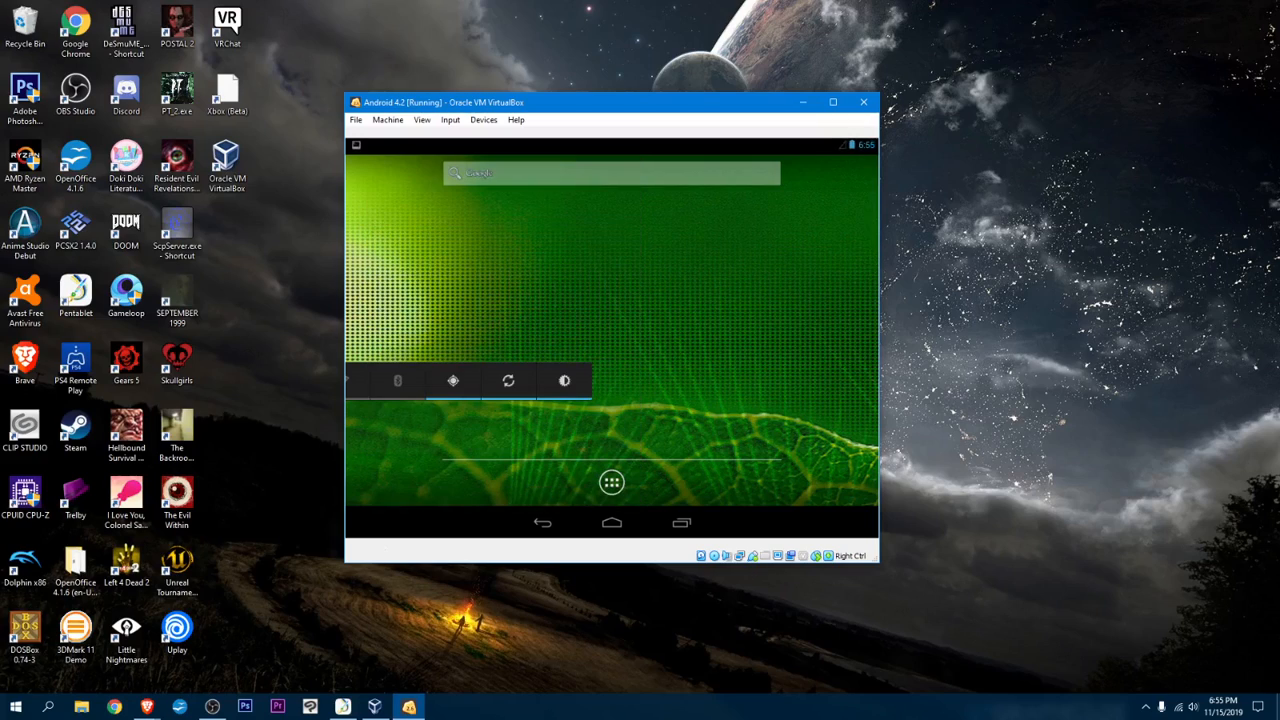
click(612, 523)
click(612, 482)
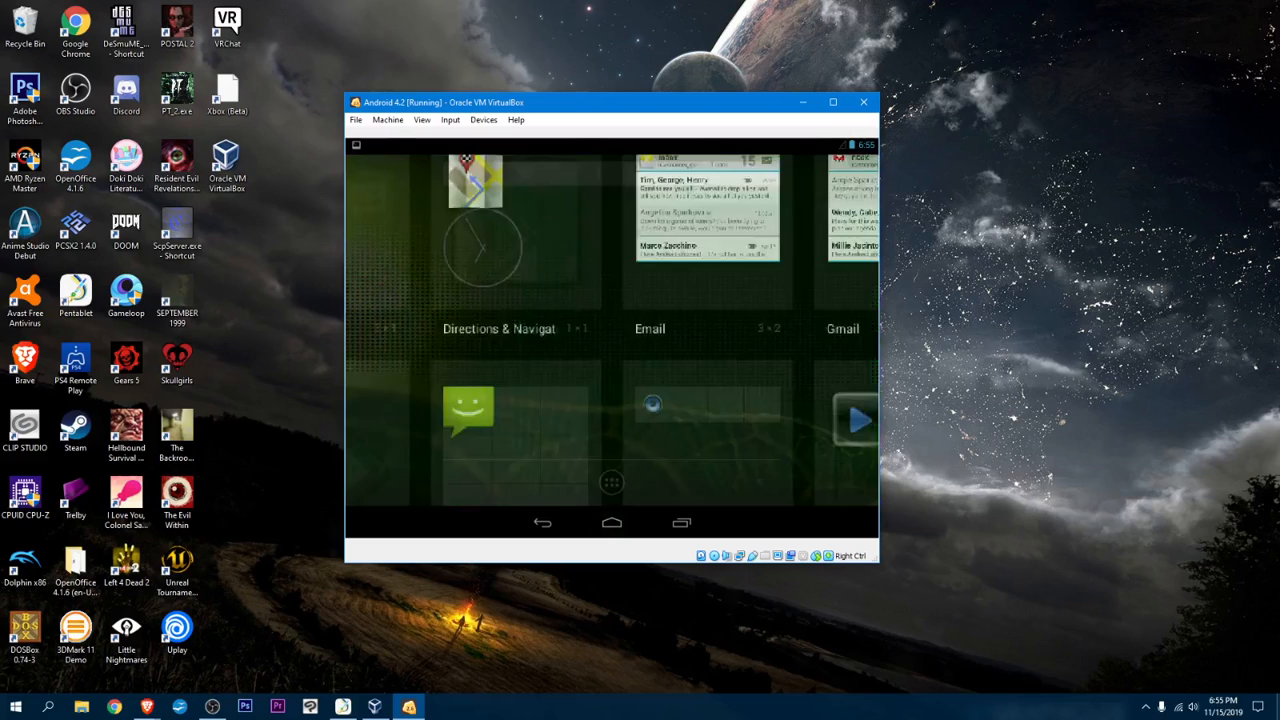
scroll(612, 340, down, 1)
scroll(612, 340, up, 3)
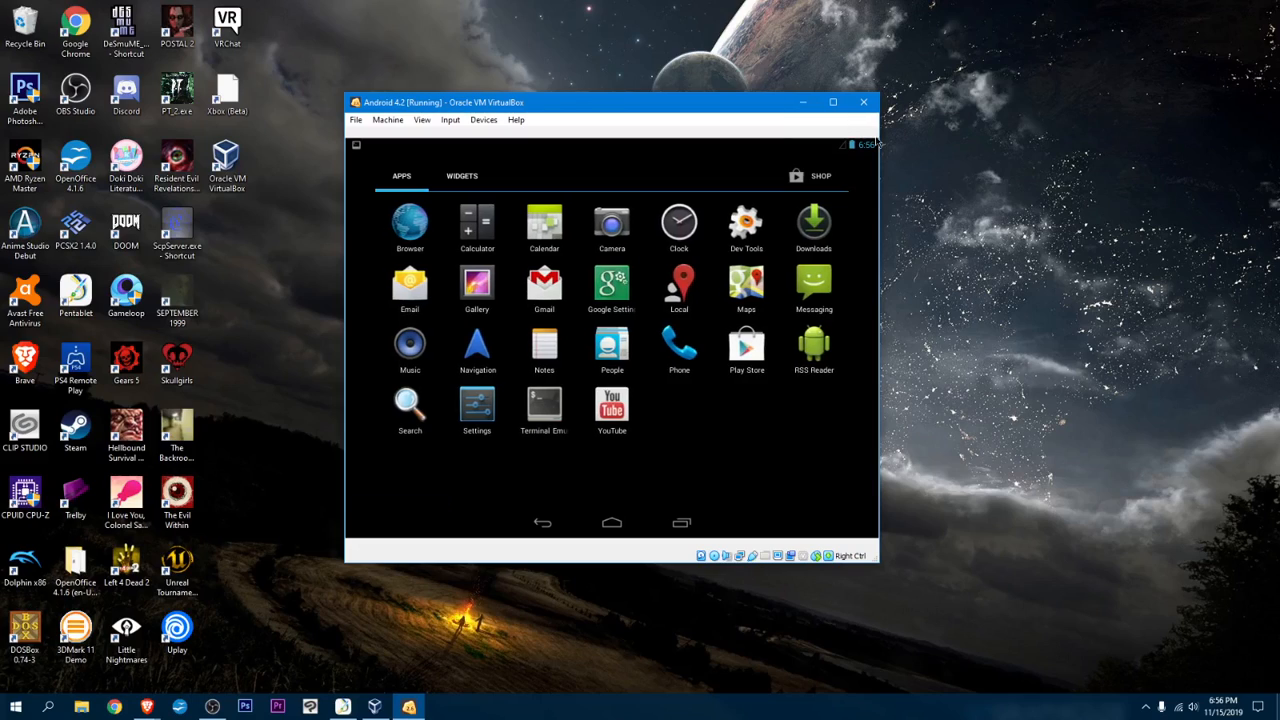
Try out the Gallery app and Gmail's option for a new Google account, and return to the app drawer.
click(477, 285)
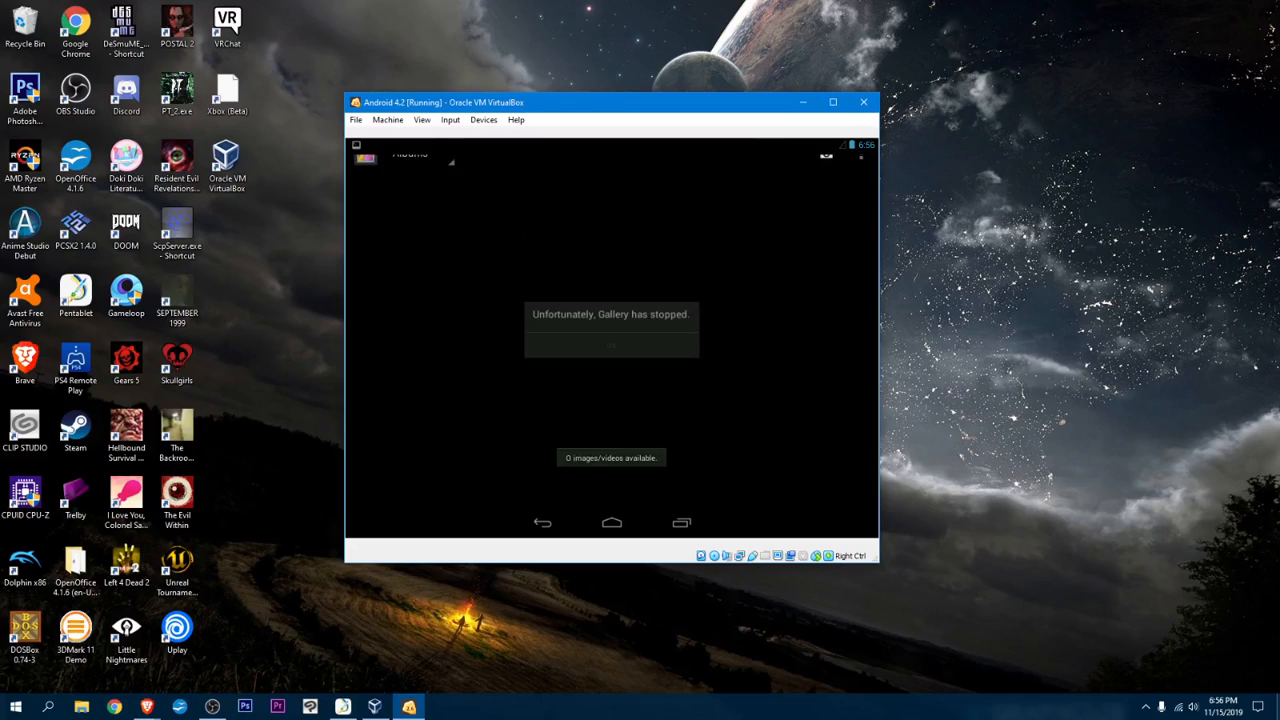
click(612, 346)
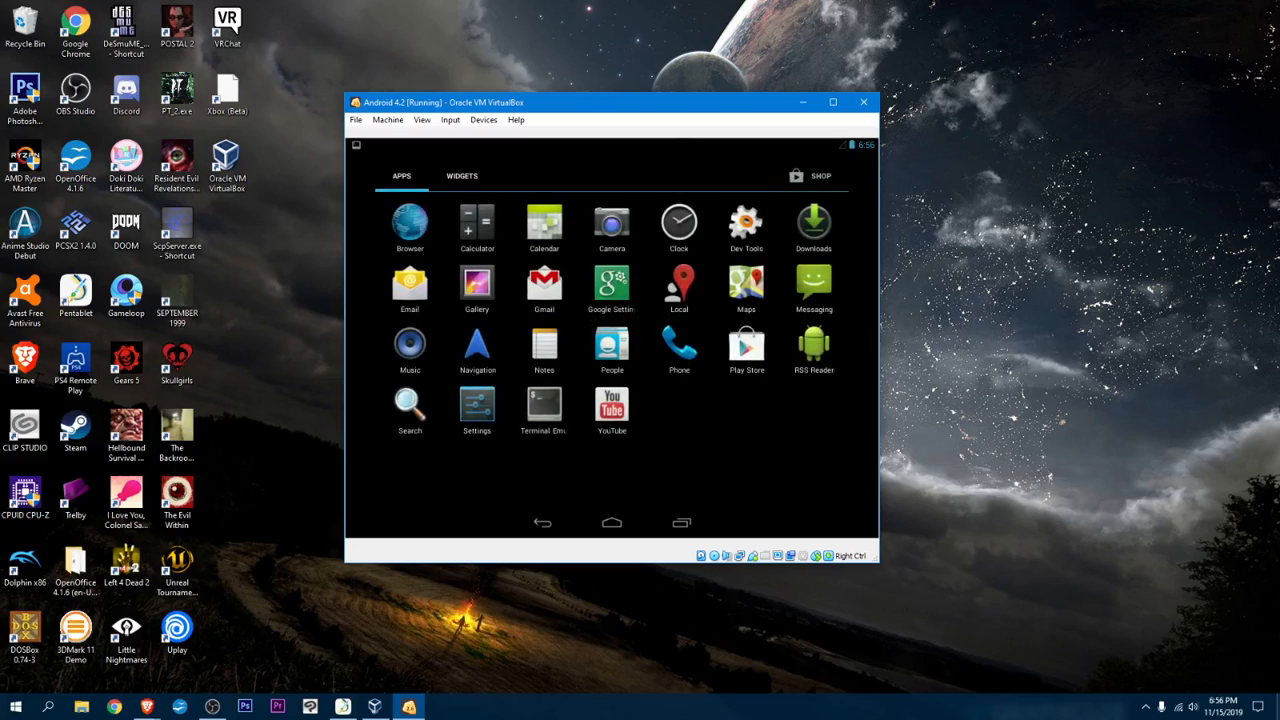
click(544, 285)
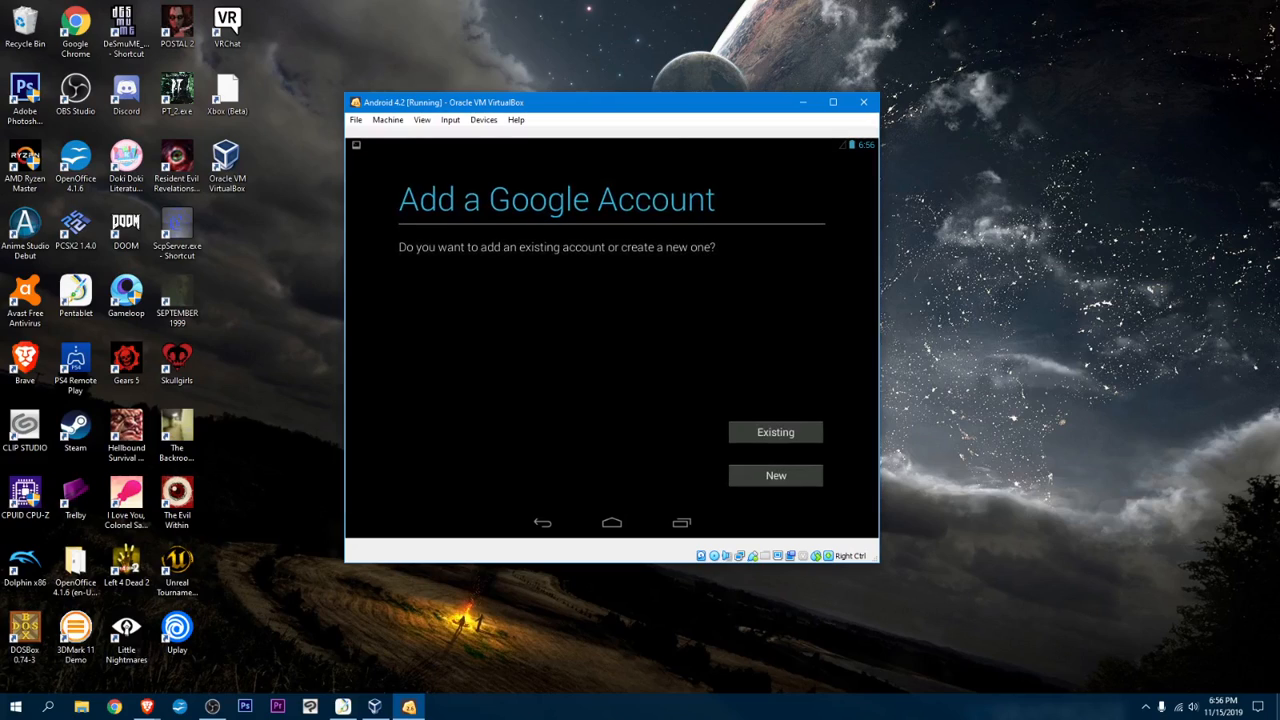
click(776, 476)
click(612, 523)
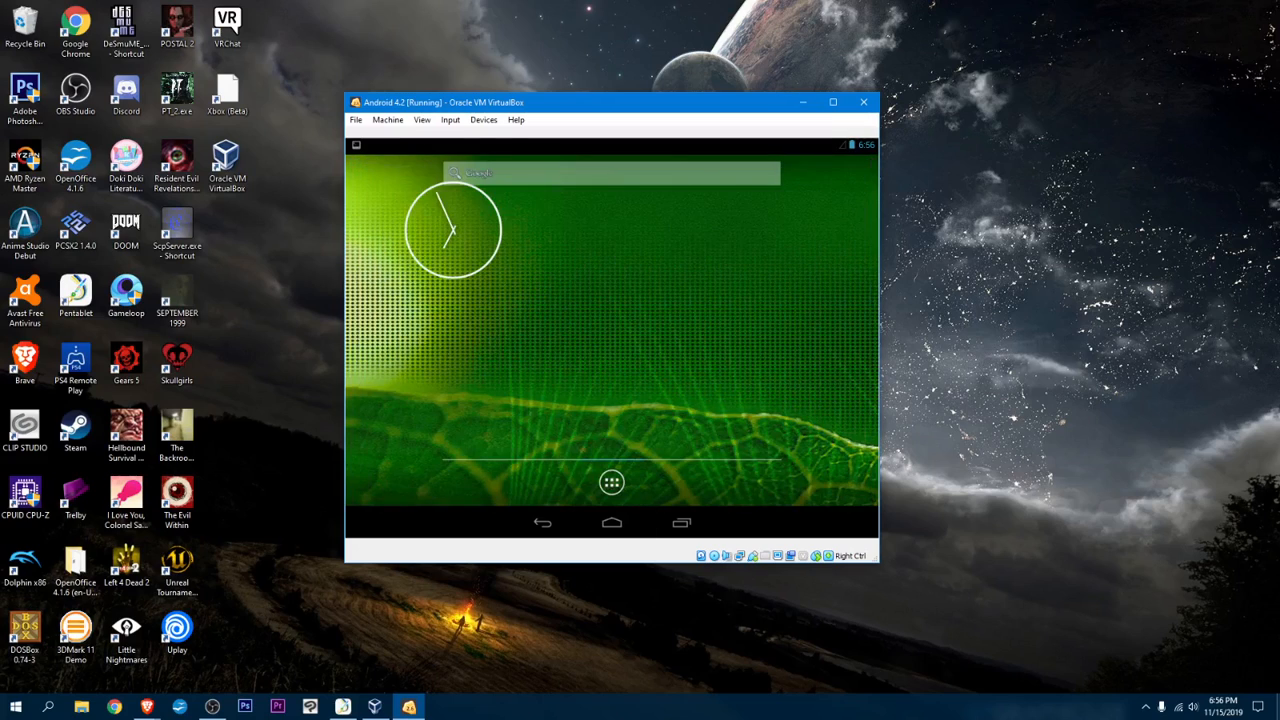
click(612, 483)
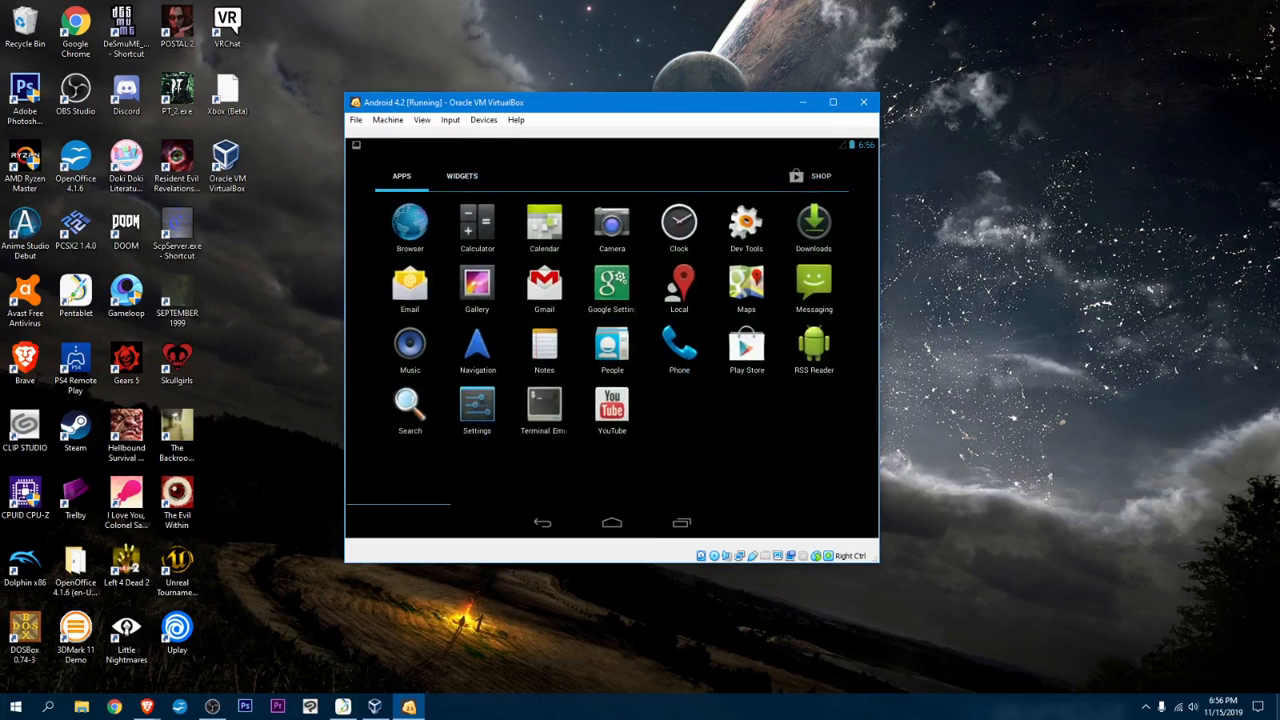
Enter a phone number in the Phone app, try to call it, and return to the home screen.
click(679, 343)
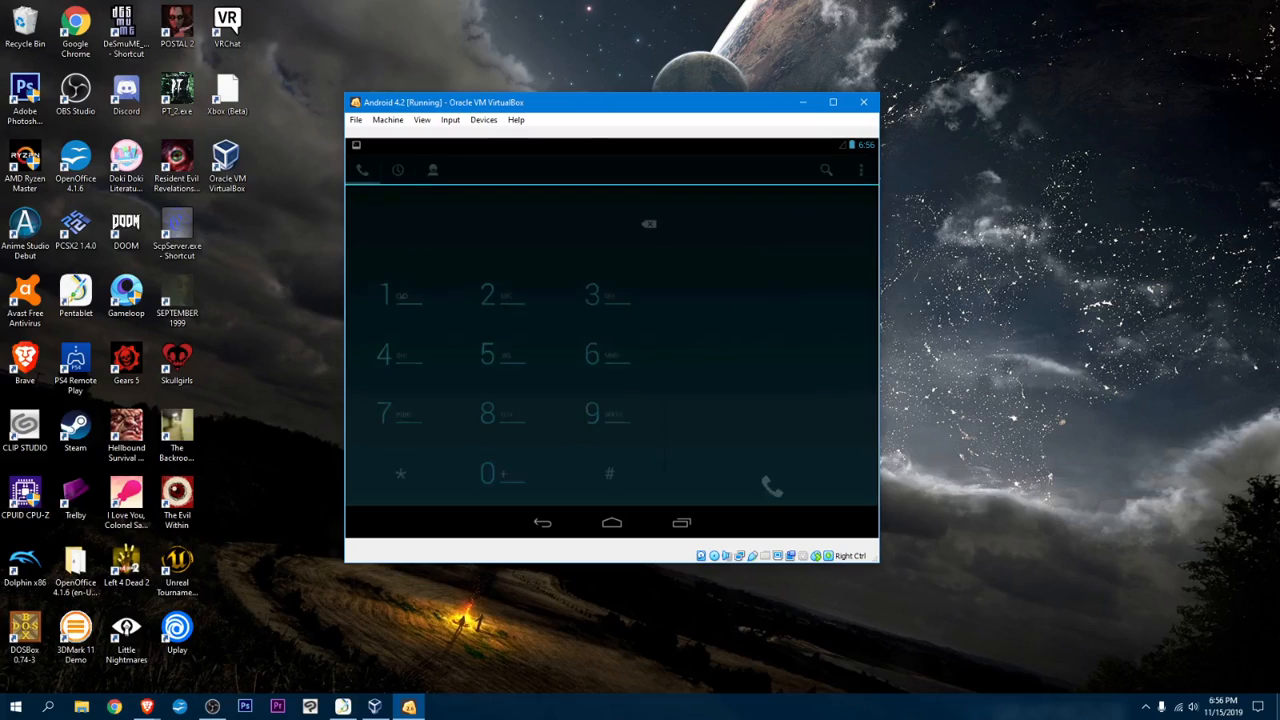
text(258-7)
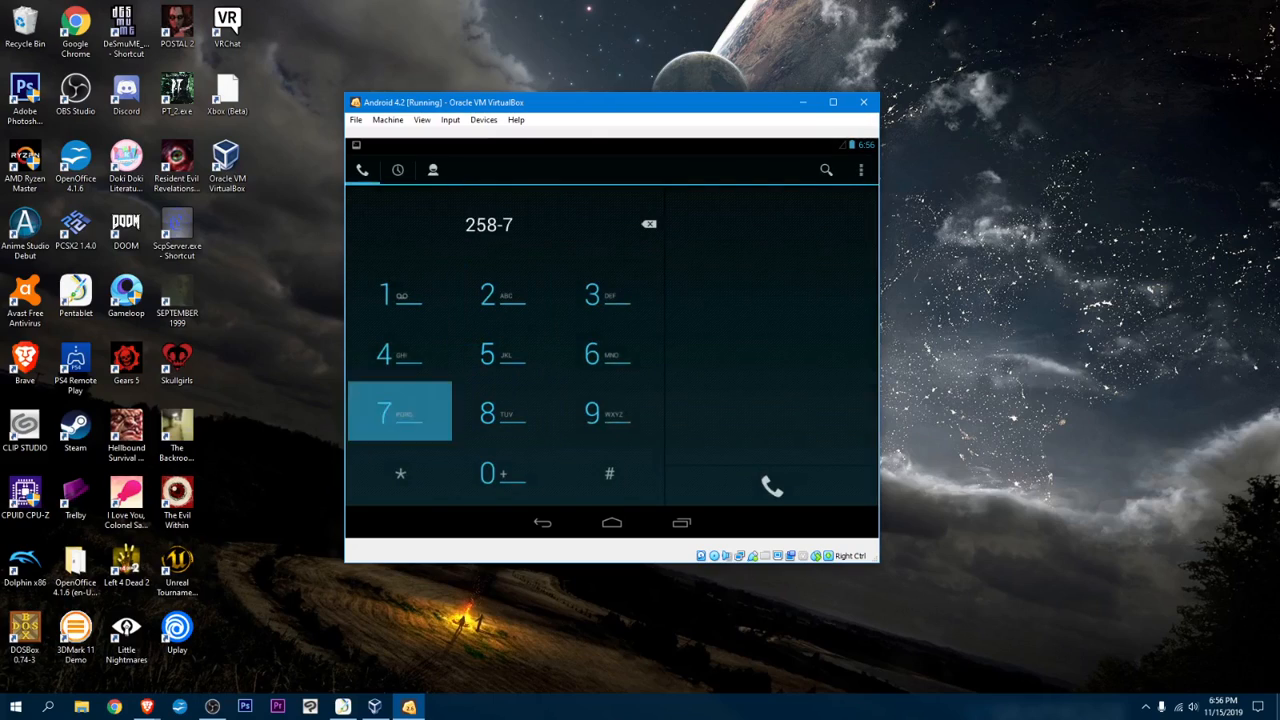
text(639)
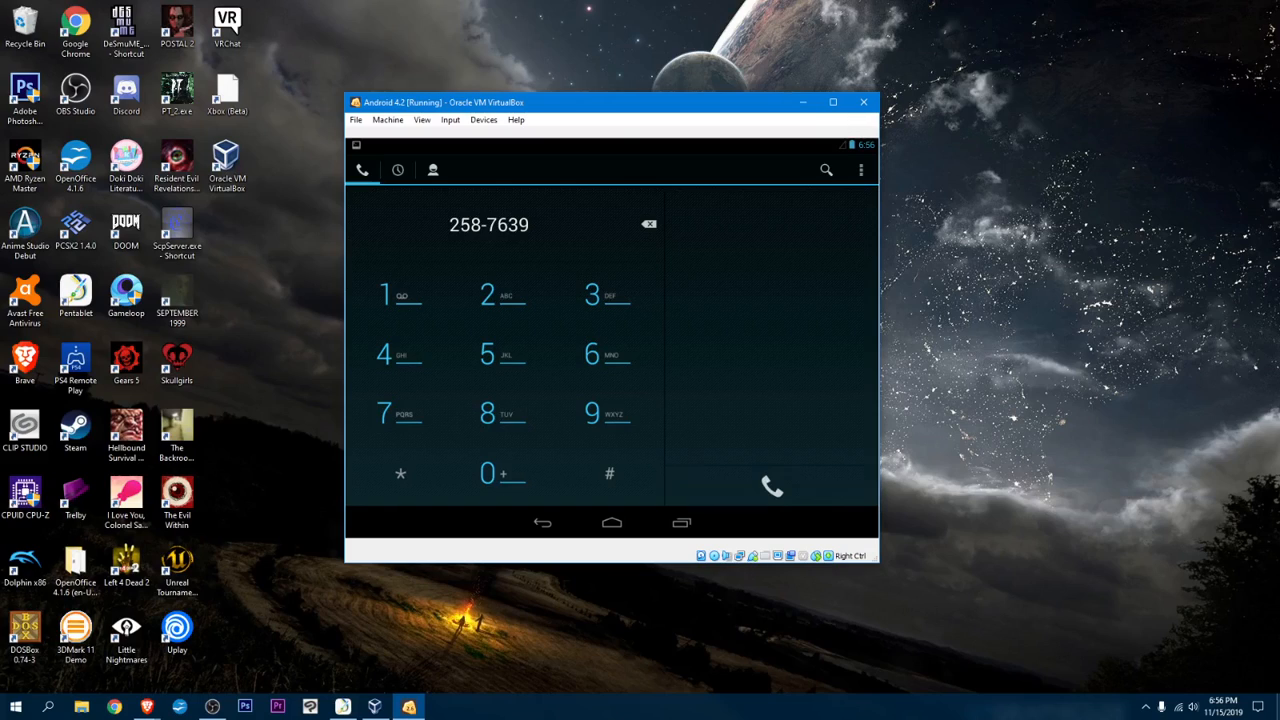
click(772, 486)
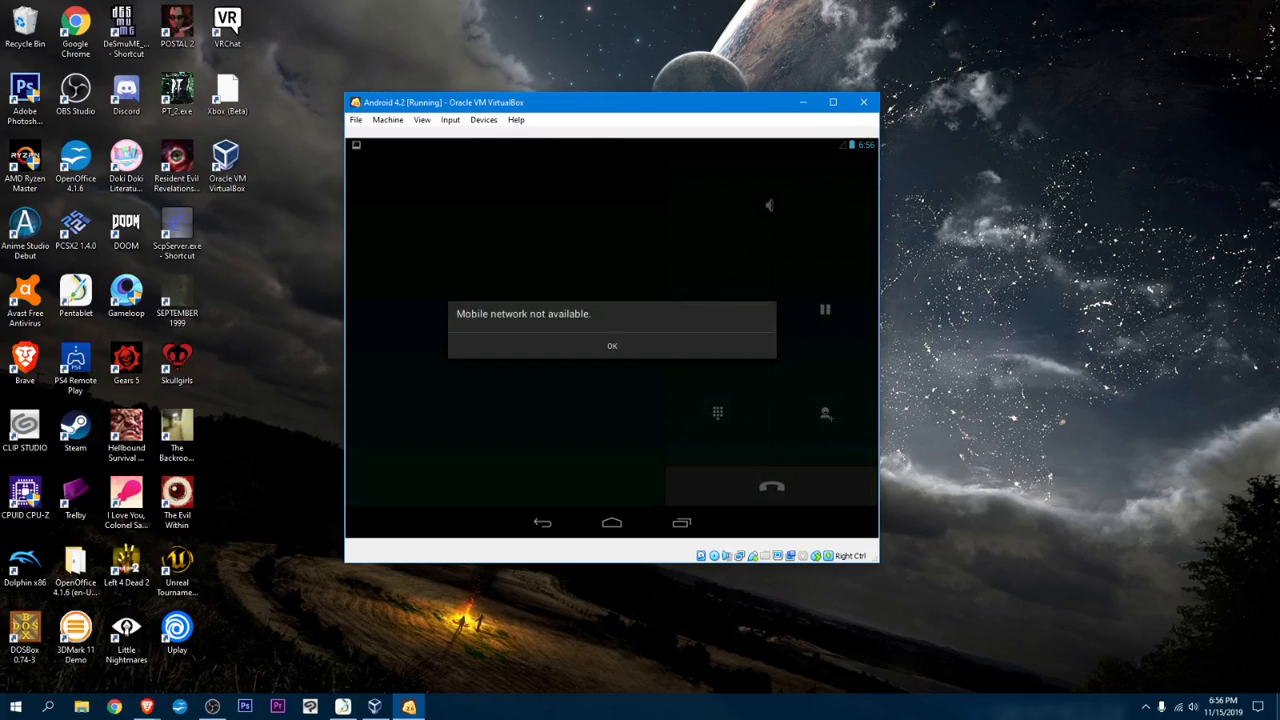
click(612, 345)
click(611, 522)
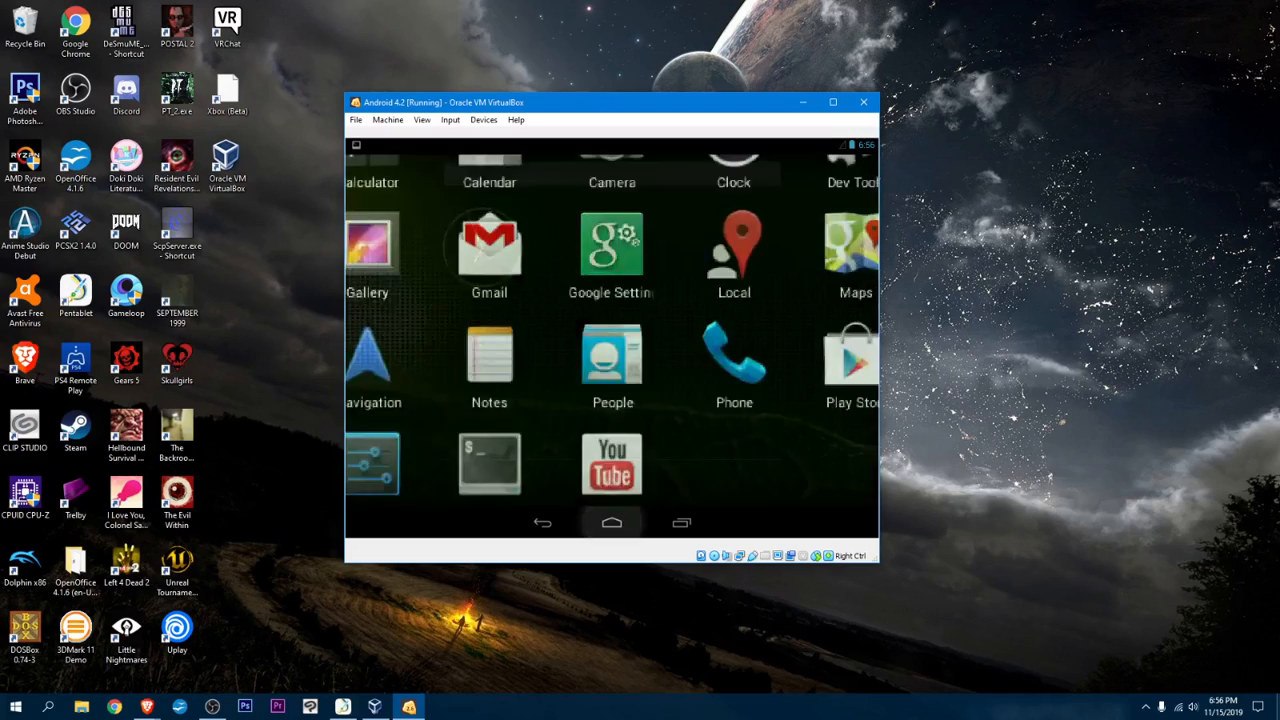
Try to launch YouTube and complete its action using the Browser, and return to the home screen.
click(611, 482)
click(612, 404)
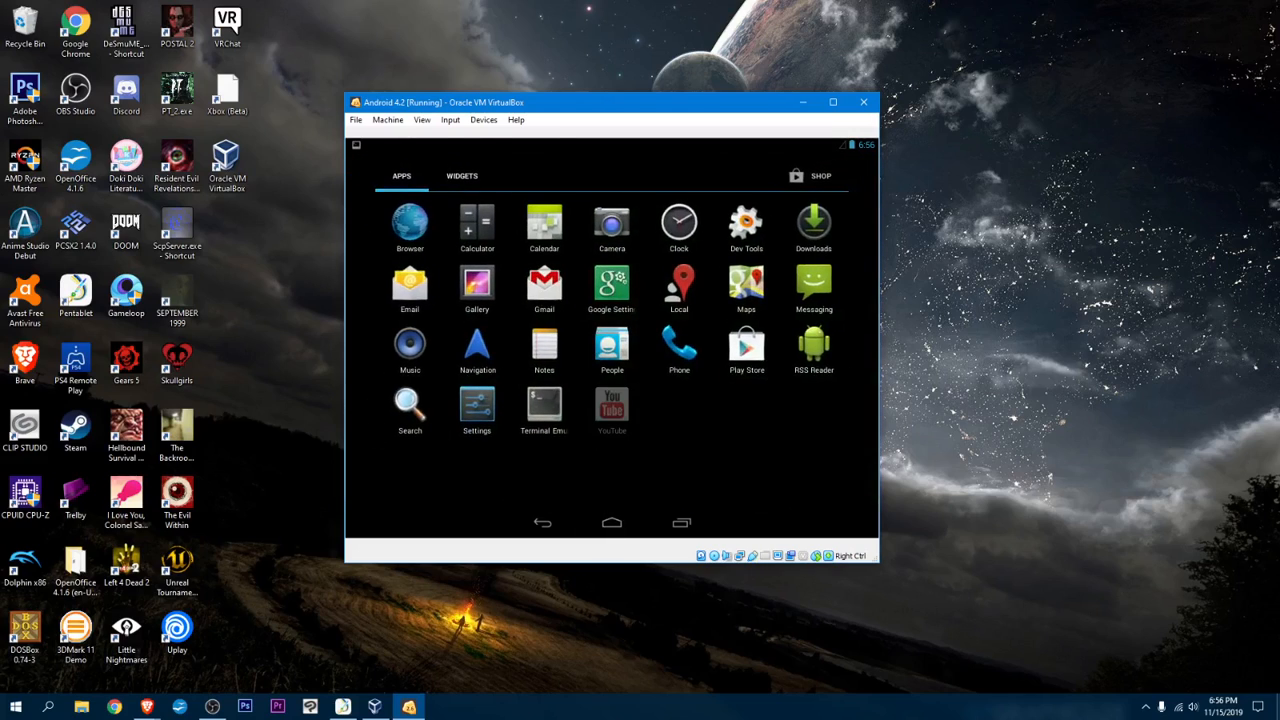
click(789, 454)
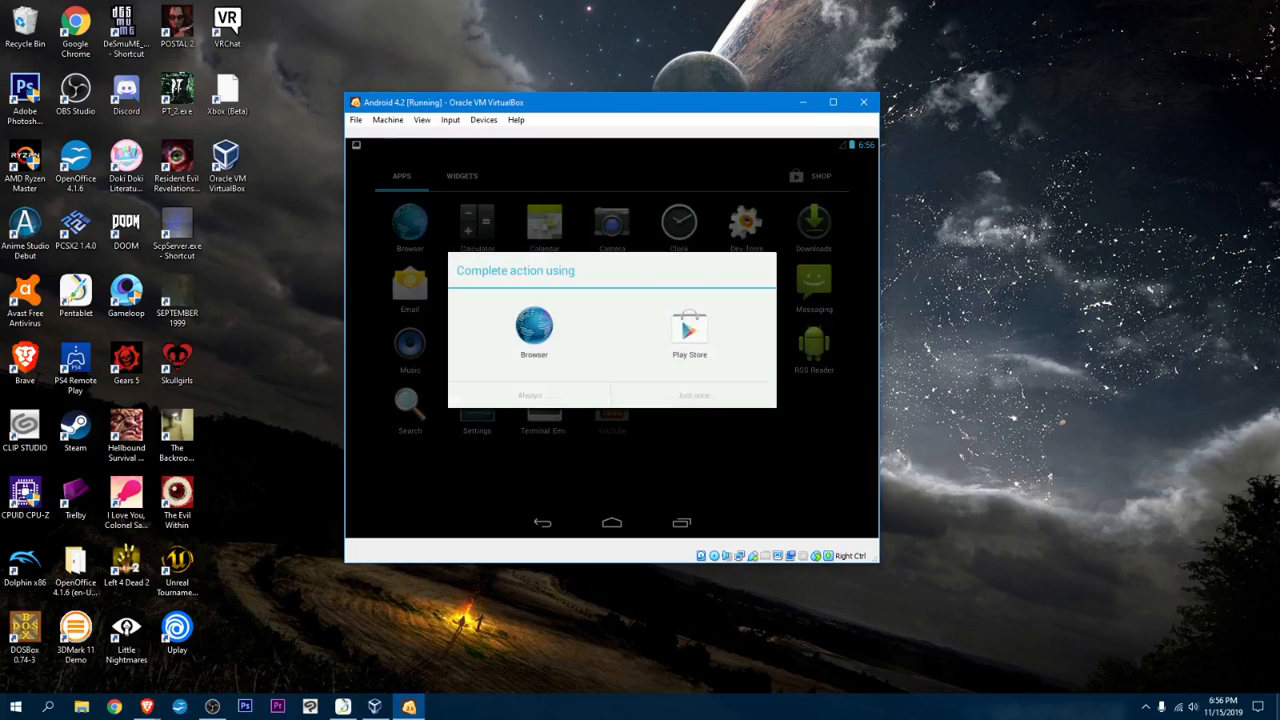
click(534, 330)
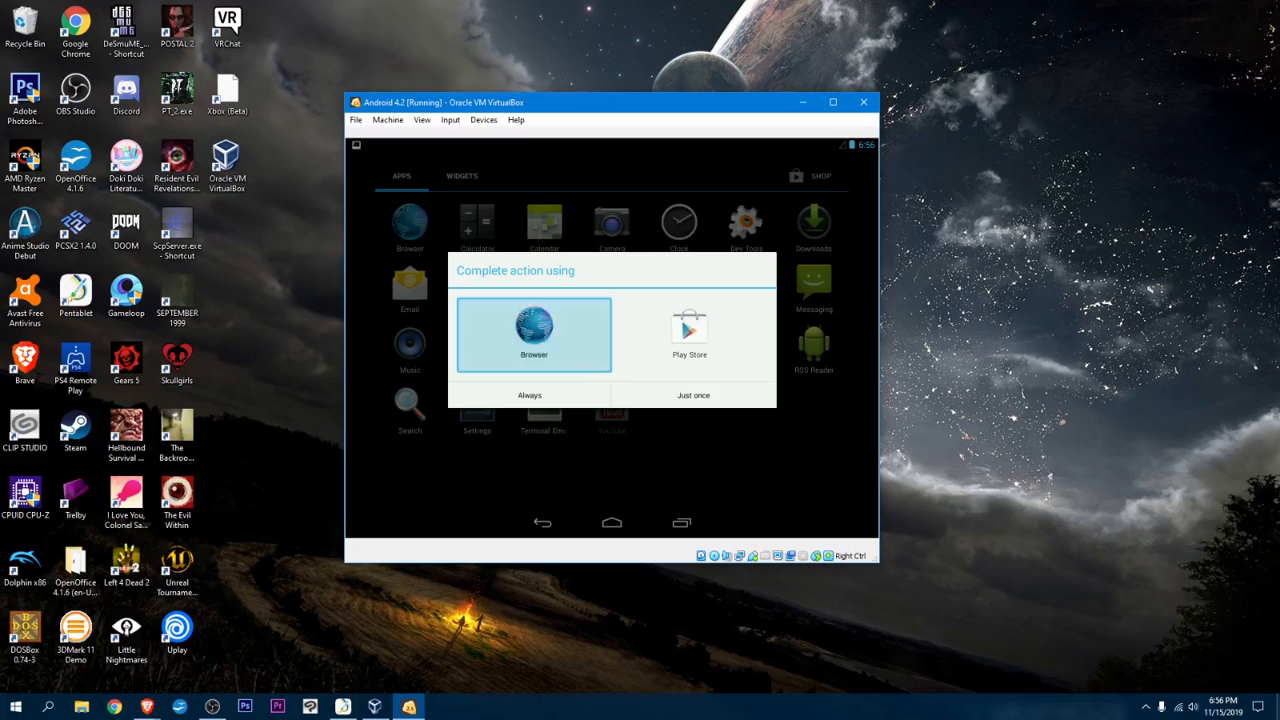
click(534, 330)
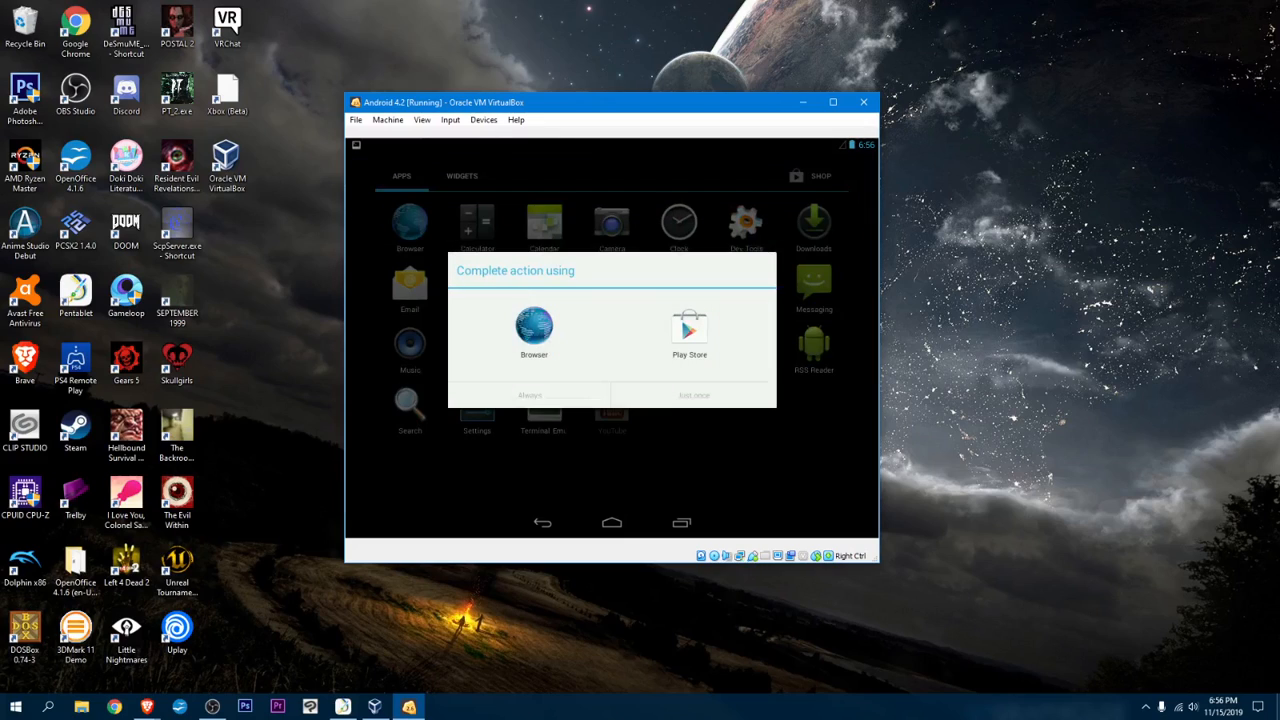
key(Escape)
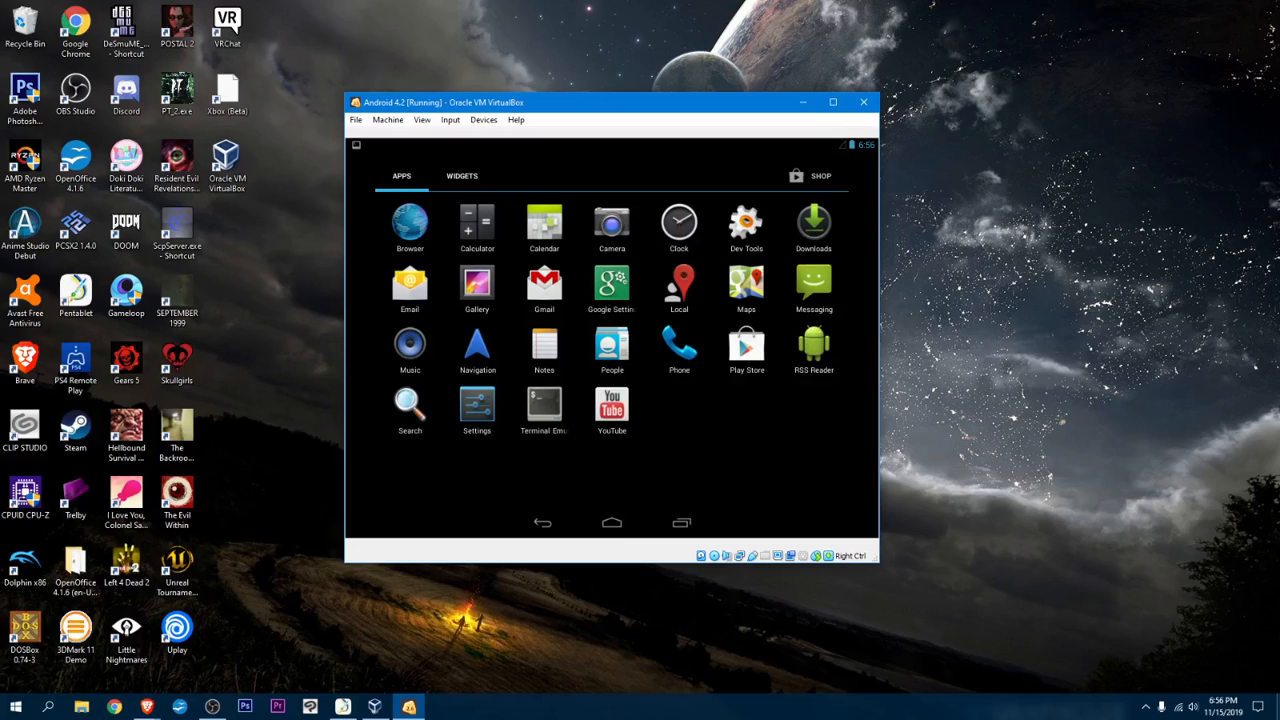
key(Escape)
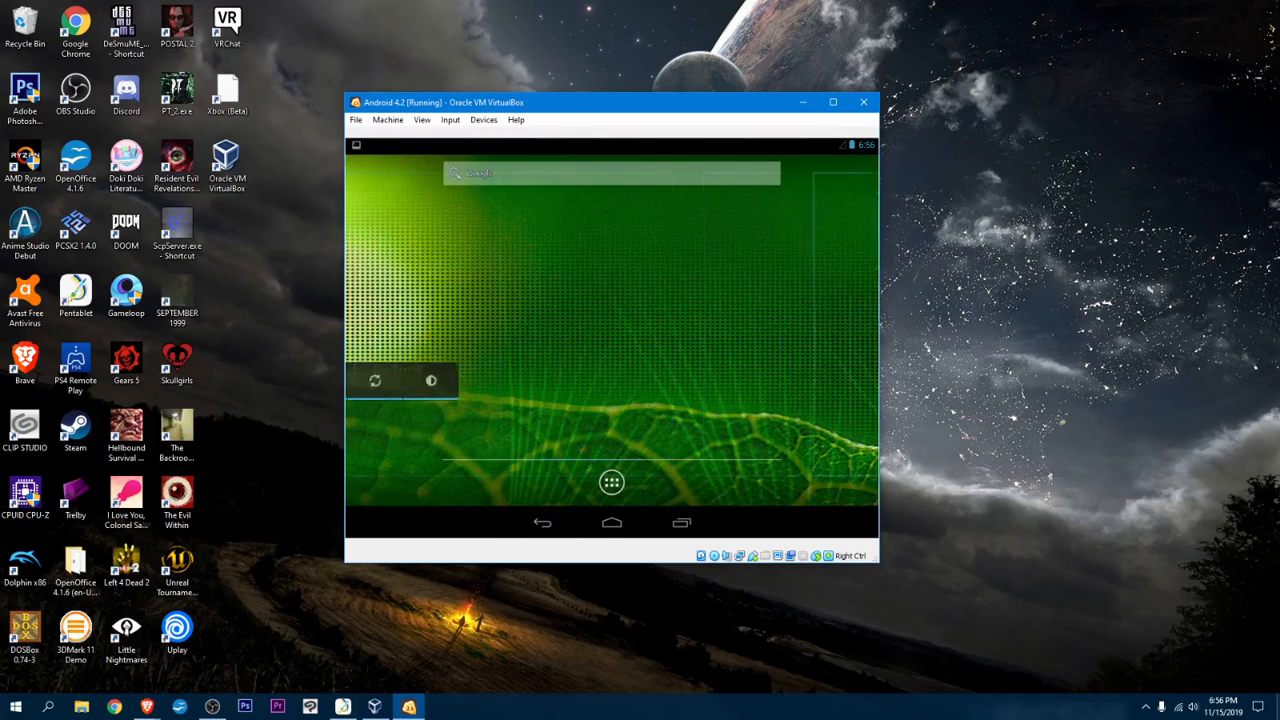
Bring up the home screen page with the power control widget and turn off its location and sync toggles.
drag(530, 400, 311, 409)
drag(440, 400, 740, 400)
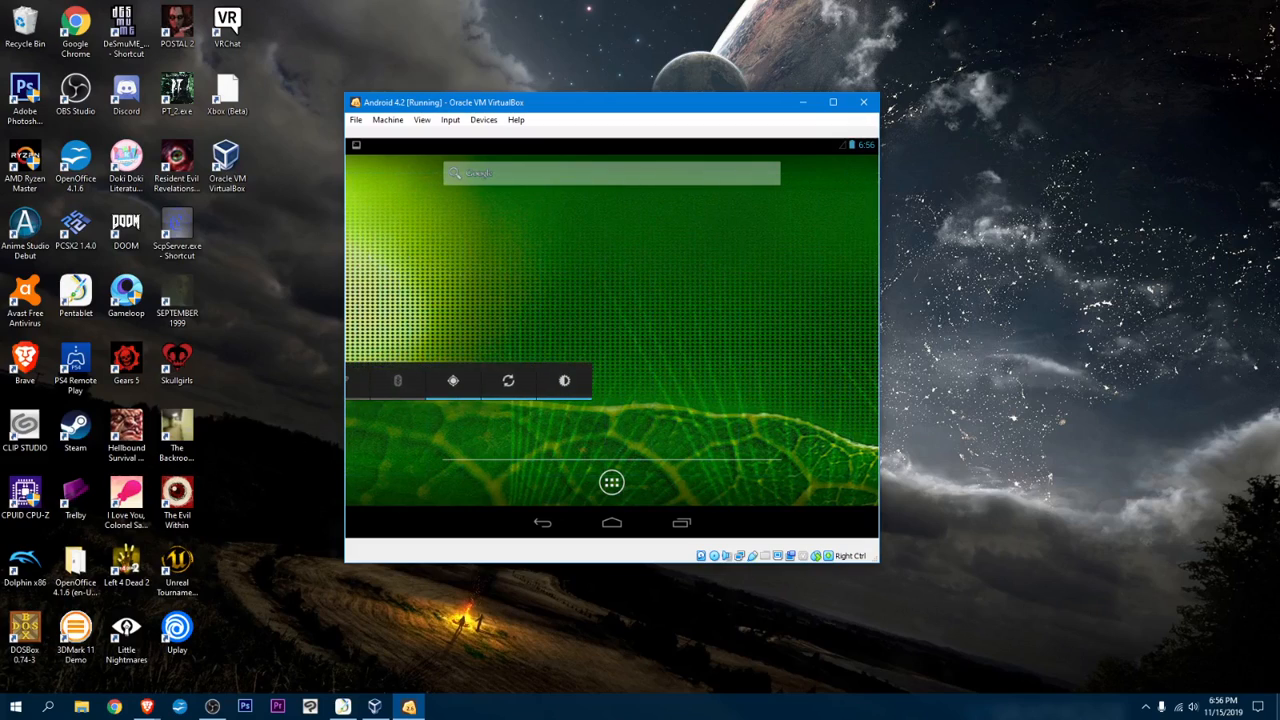
mouse_move(440, 400)
mouse_down()
mouse_move(740, 400)
mouse_move(440, 400)
mouse_up()
mouse_move(740, 400)
mouse_down()
mouse_move(440, 400)
mouse_move(740, 400)
mouse_up()
drag(345, 470, 341, 468)
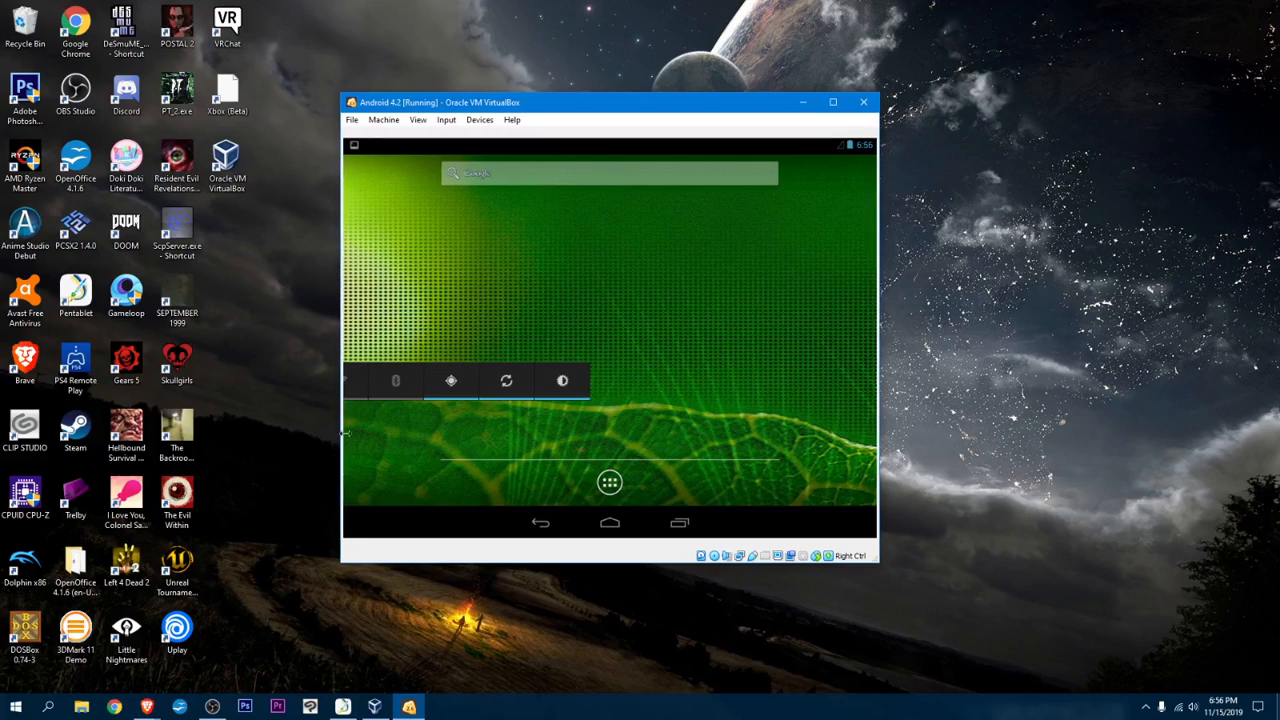
drag(452, 381, 506, 376)
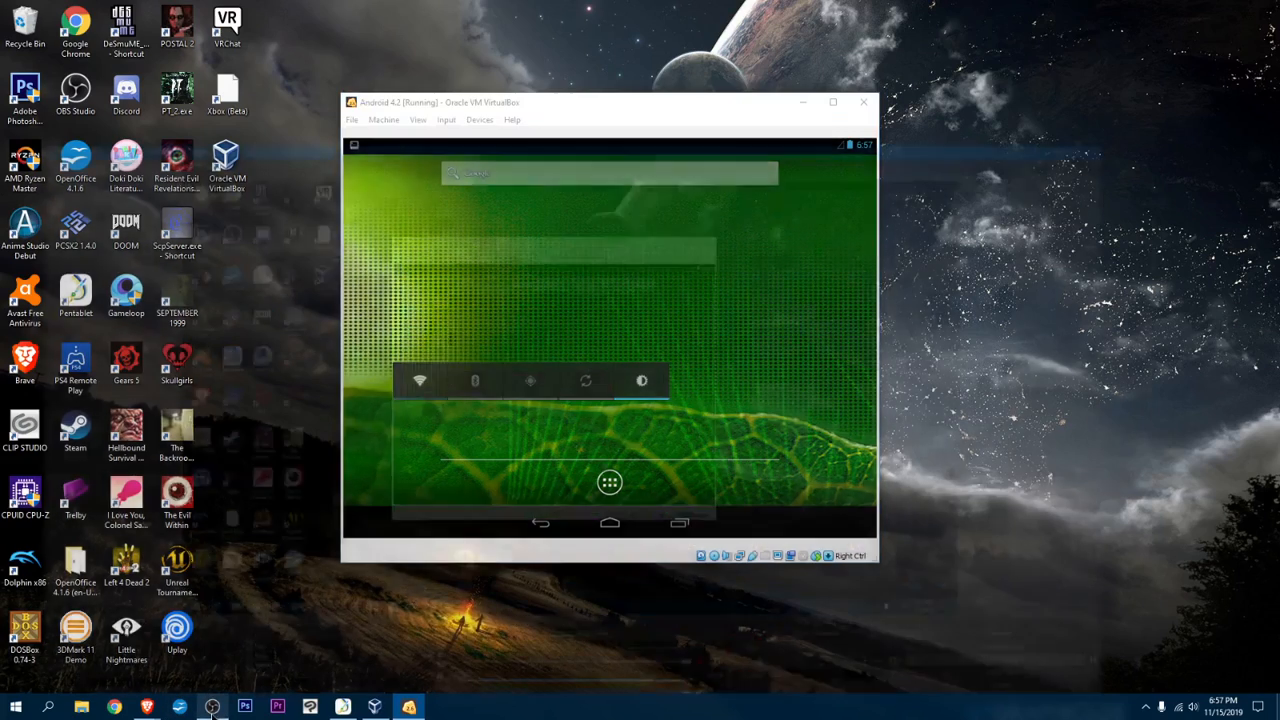
click(212, 706)
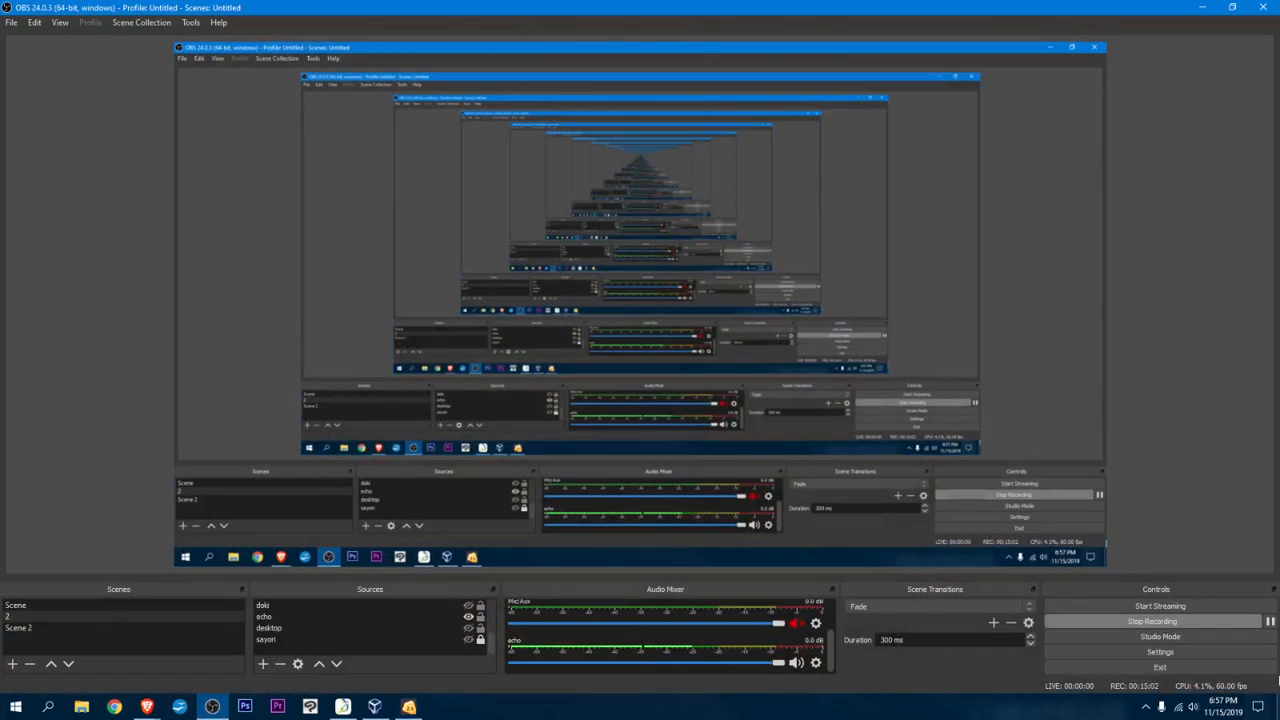